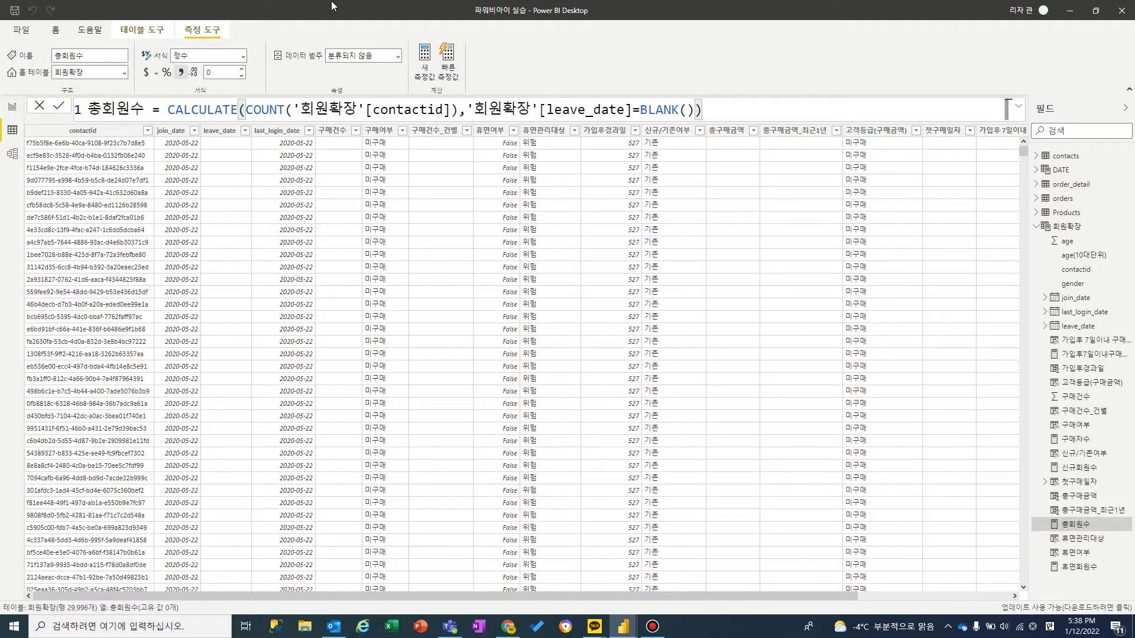
Step: Show the model relationship diagram and line up the DATE table above the orders table
click(11, 154)
scroll(544, 275, up, 3)
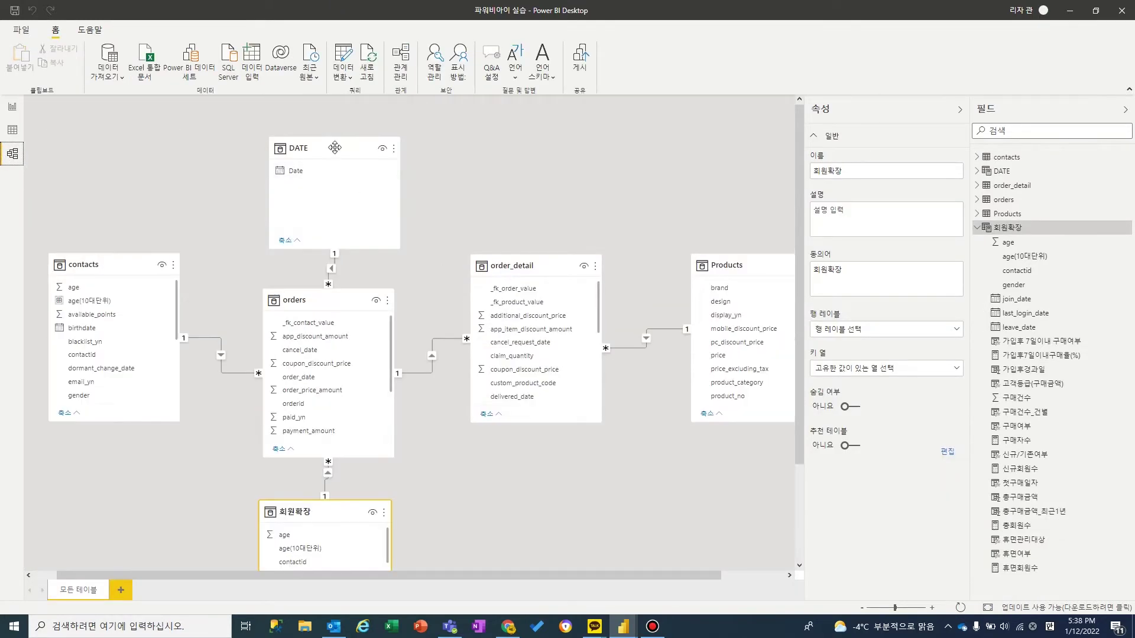
drag(334, 147, 328, 147)
click(307, 293)
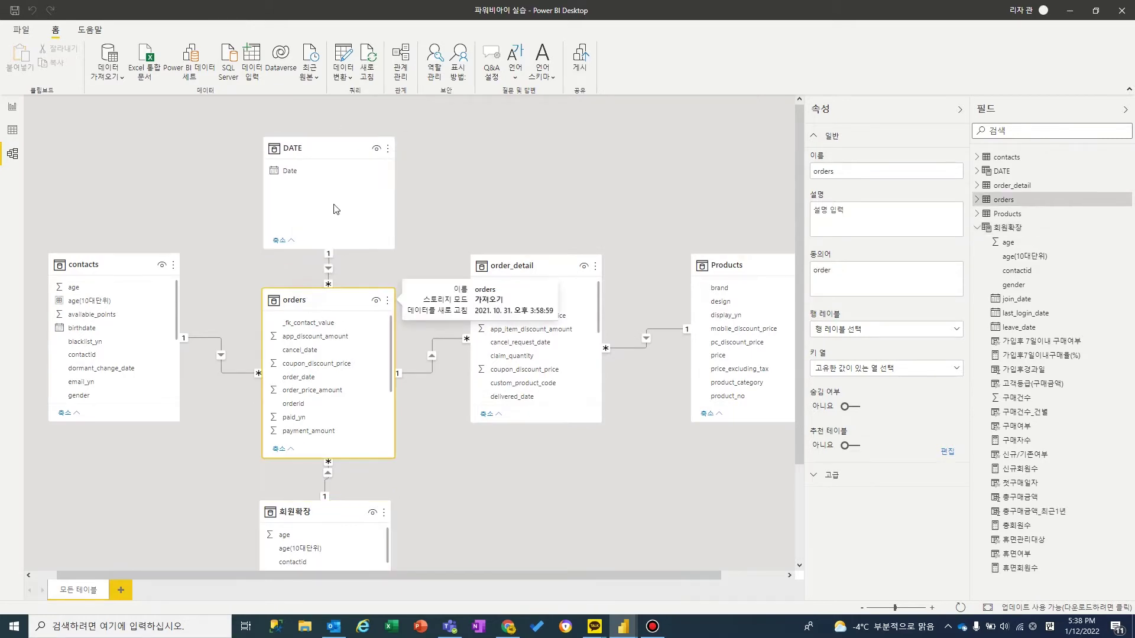
click(331, 149)
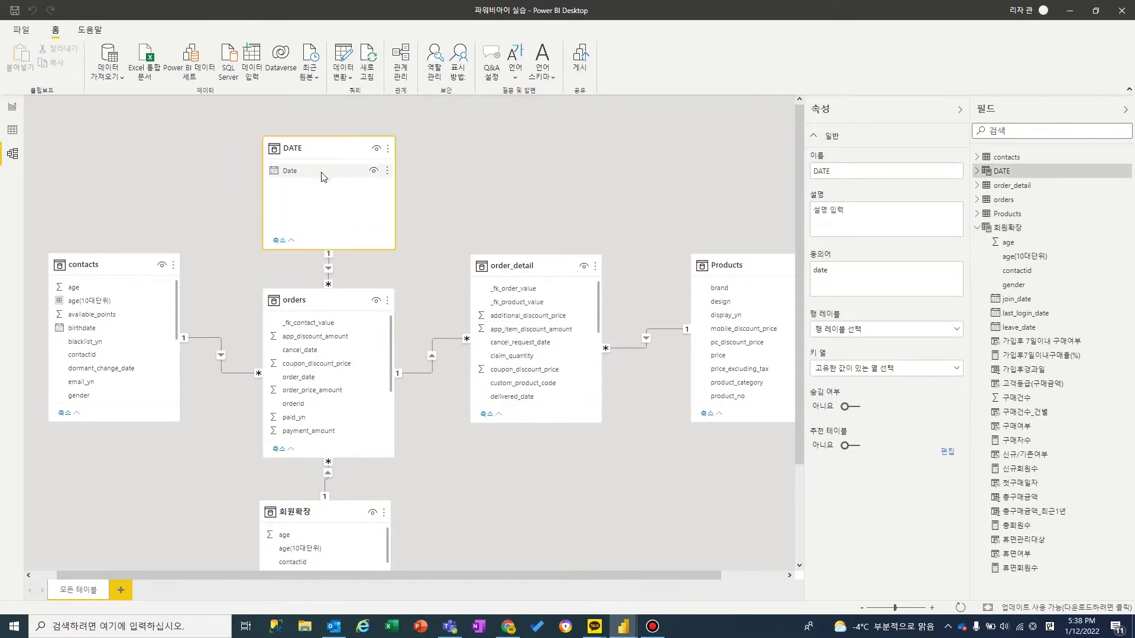
Step: Copy the full DAX formula that defines the DATE table from the data view
click(13, 130)
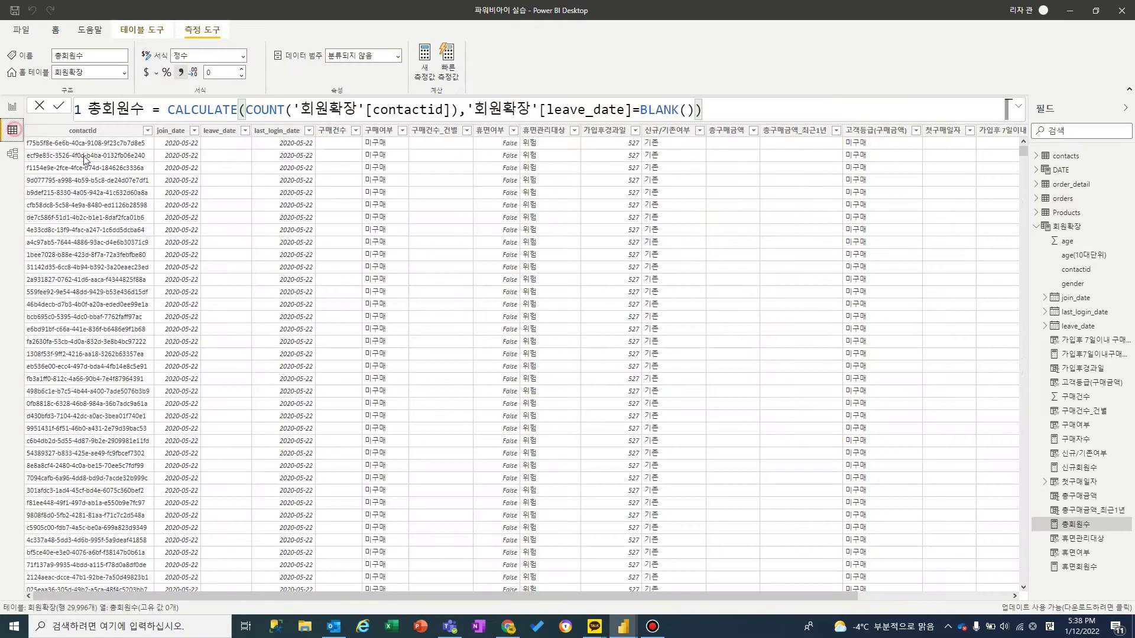
click(1068, 170)
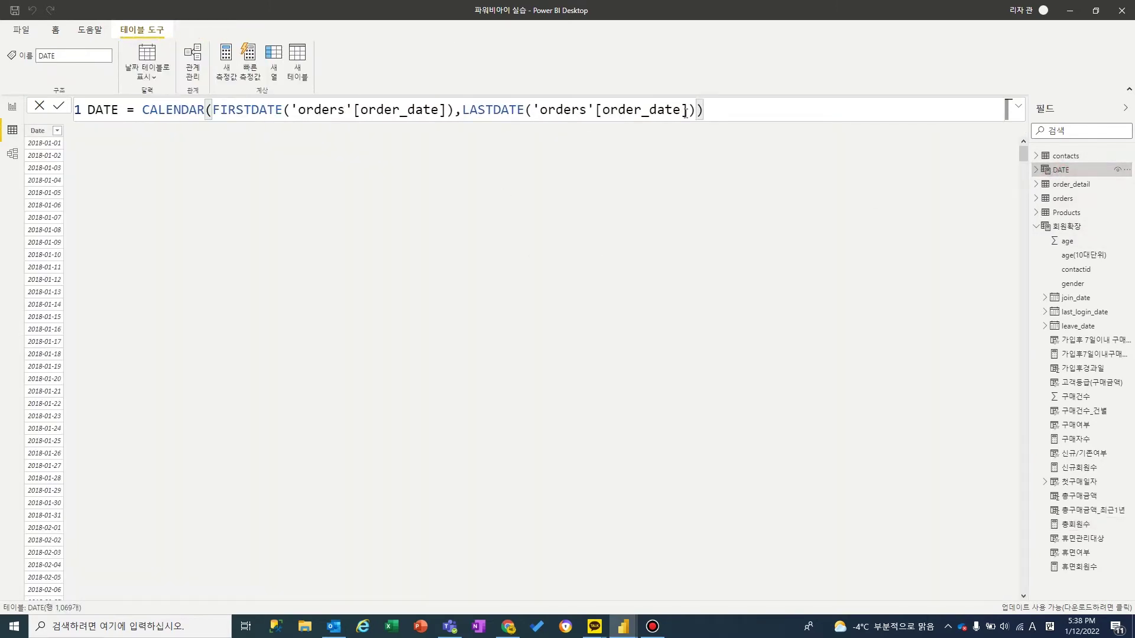
key(shift+Home)
key(ctrl+c)
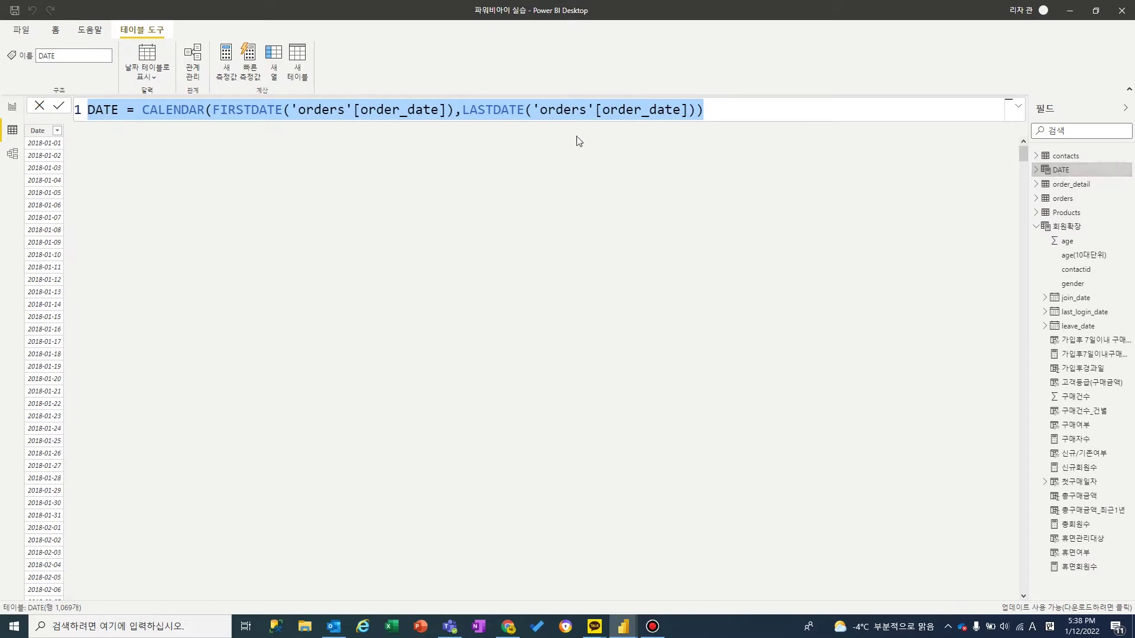
Step: Create a new calculated table from the copied DATE formula and change its name in the formula to JOIN_DATE
click(730, 110)
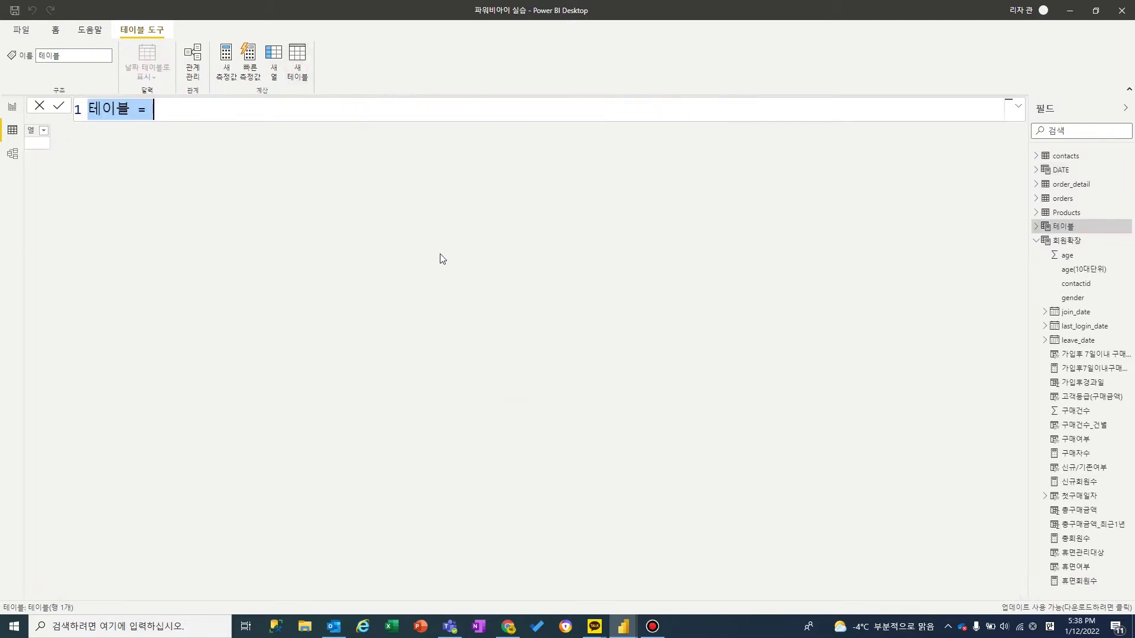
key(ctrl+v)
double_click(101, 109)
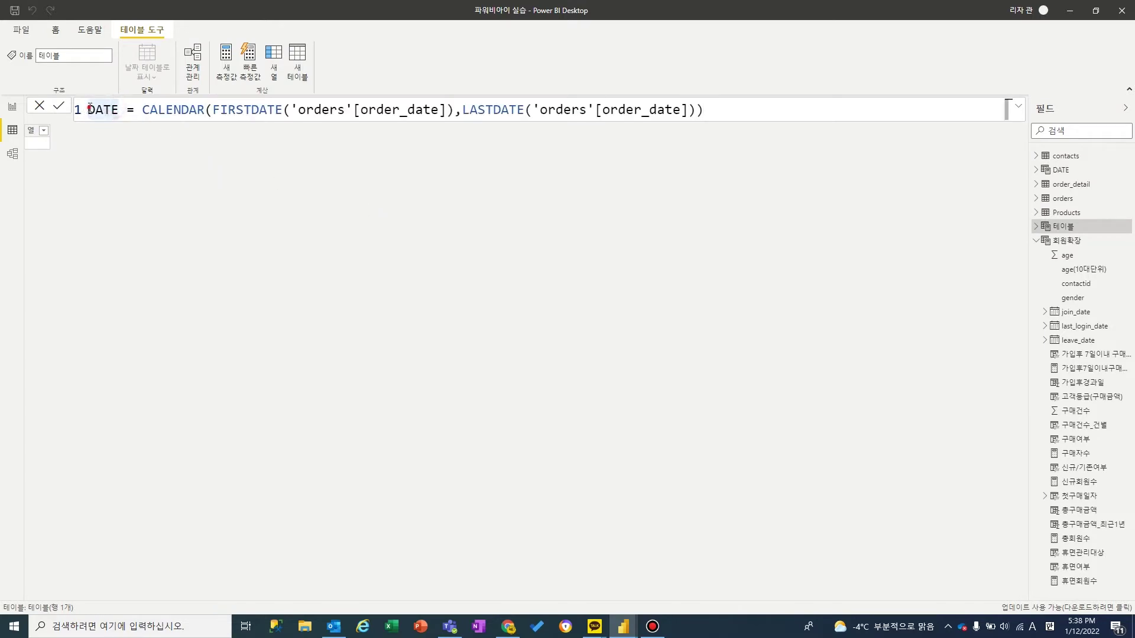
key(Left)
text(J)
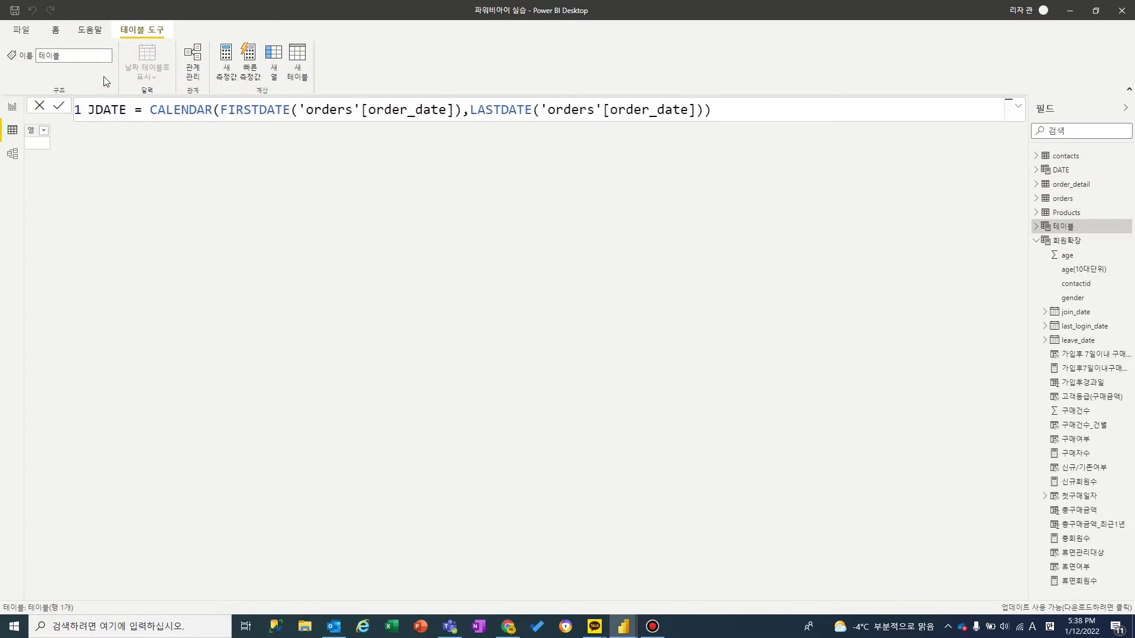
text(OIN)
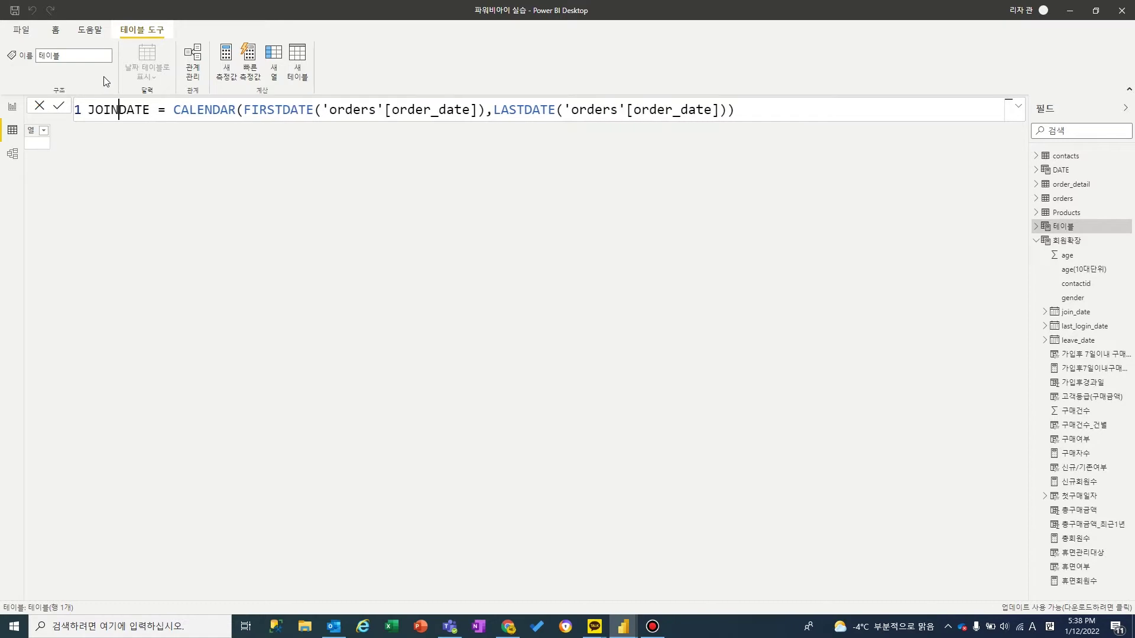
text(_)
Step: Replace the FIRSTDATE argument in the JOIN_DATE formula with 'contacts'[join_date]
click(384, 110)
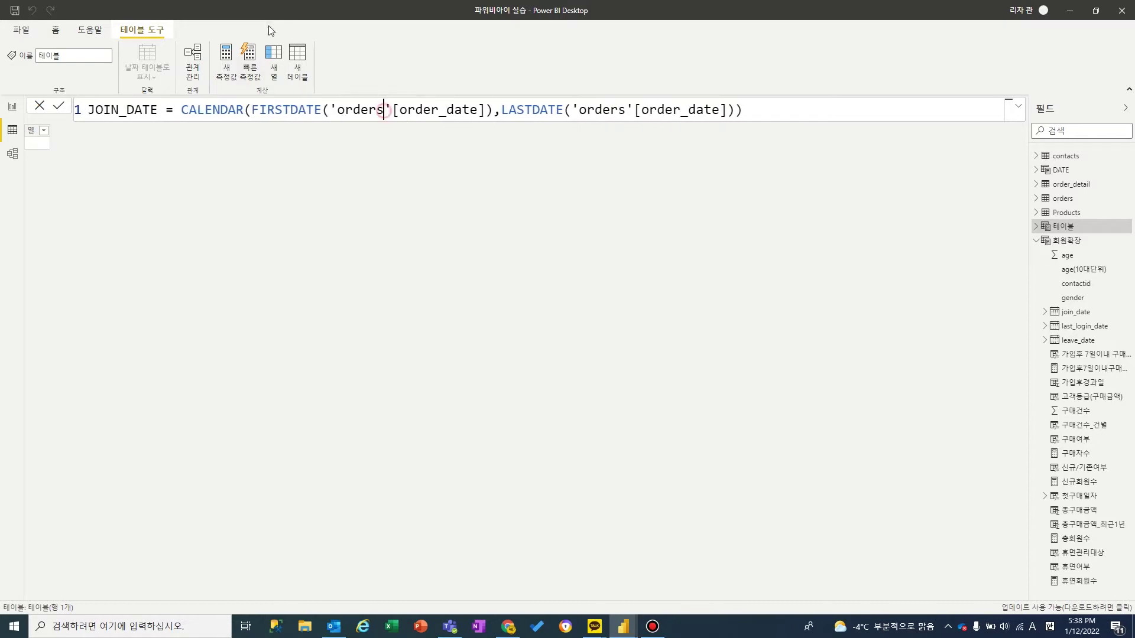
key(BackSpace)
key(BackSpace)
key(BackSpace)
key(BackSpace)
key(BackSpace)
key(BackSpace)
text(jo)
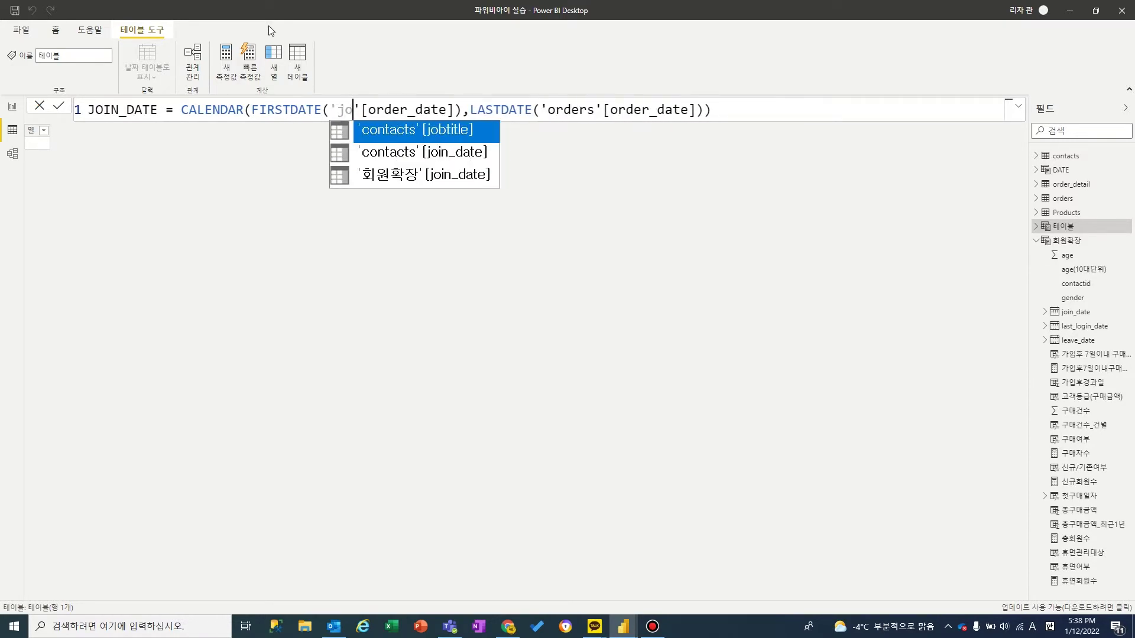
text(in)
key(Tab)
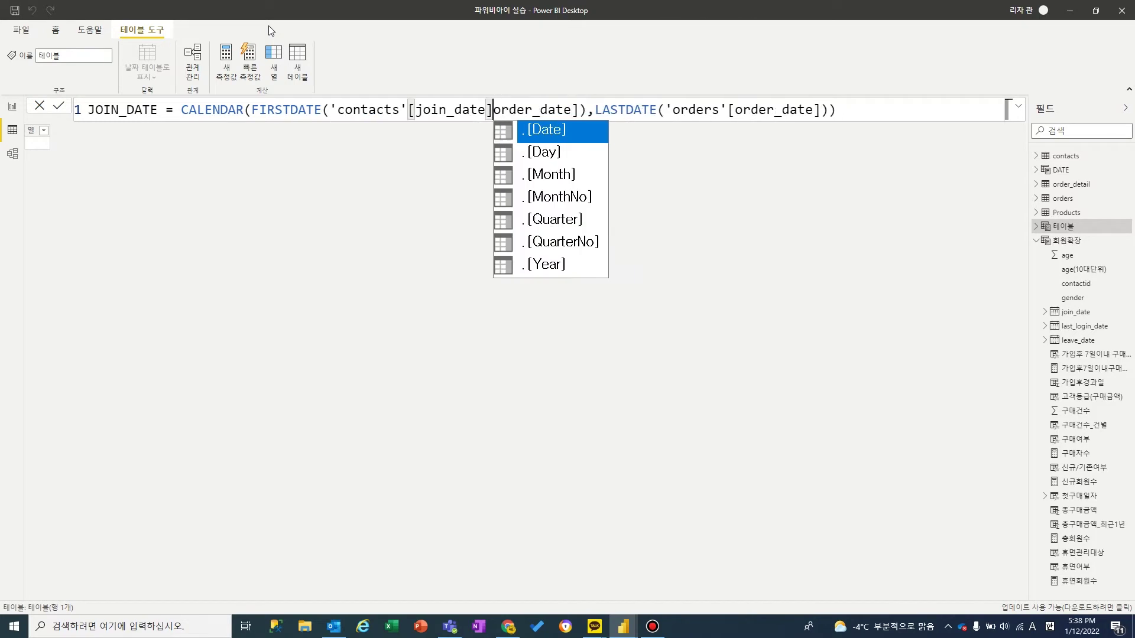
key(Delete)
key(Delete)
key(Delete)
key(Delete)
key(Delete)
key(Delete)
key(Delete)
key(Delete)
key(Delete)
key(Delete)
key(Delete)
Step: Set the FIRSTDATE argument in the JOIN_DATE formula to '회원확장'[join_date]
key(BackSpace)
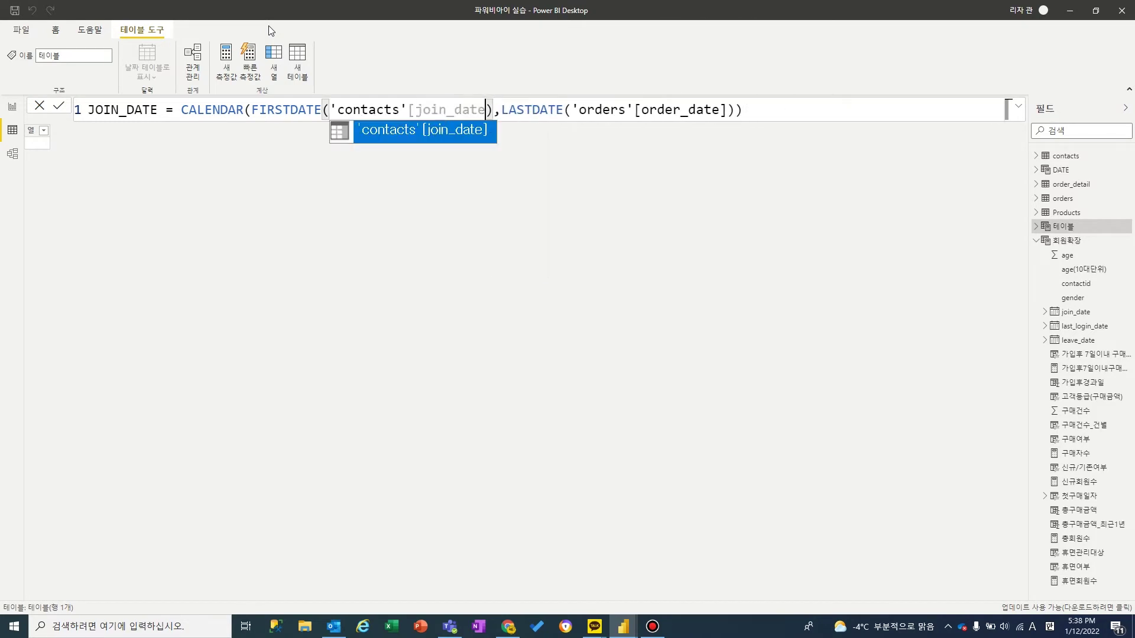
key(BackSpace)
key(BackSpace)
key(BackSpace)
key(BackSpace)
key(BackSpace)
key(BackSpace)
key(BackSpace)
key(BackSpace)
key(BackSpace)
key(BackSpace)
key(BackSpace)
key(BackSpace)
key(BackSpace)
key(BackSpace)
key(BackSpace)
key(BackSpace)
key(BackSpace)
key(BackSpace)
key(BackSpace)
text(j)
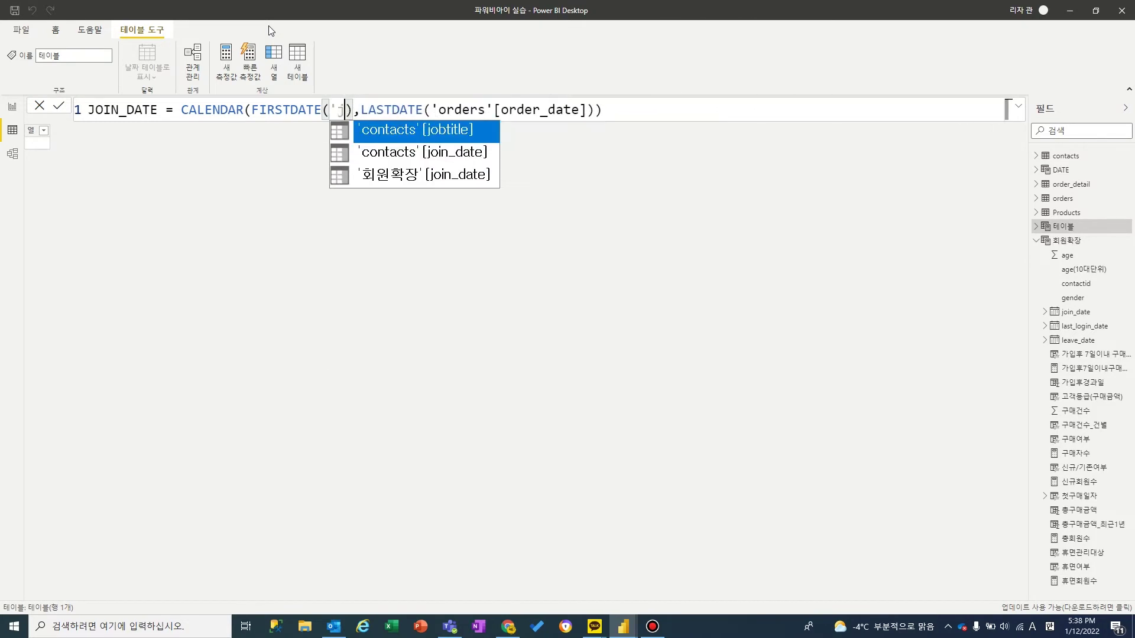
text(oin)
key(Down)
key(Tab)
Step: Replace the LASTDATE argument with '회원확장'[join_date] and commit the JOIN_DATE table formula
key(Right)
key(Right)
key(Right)
key(Right)
key(Right)
key(Right)
key(Right)
key(Right)
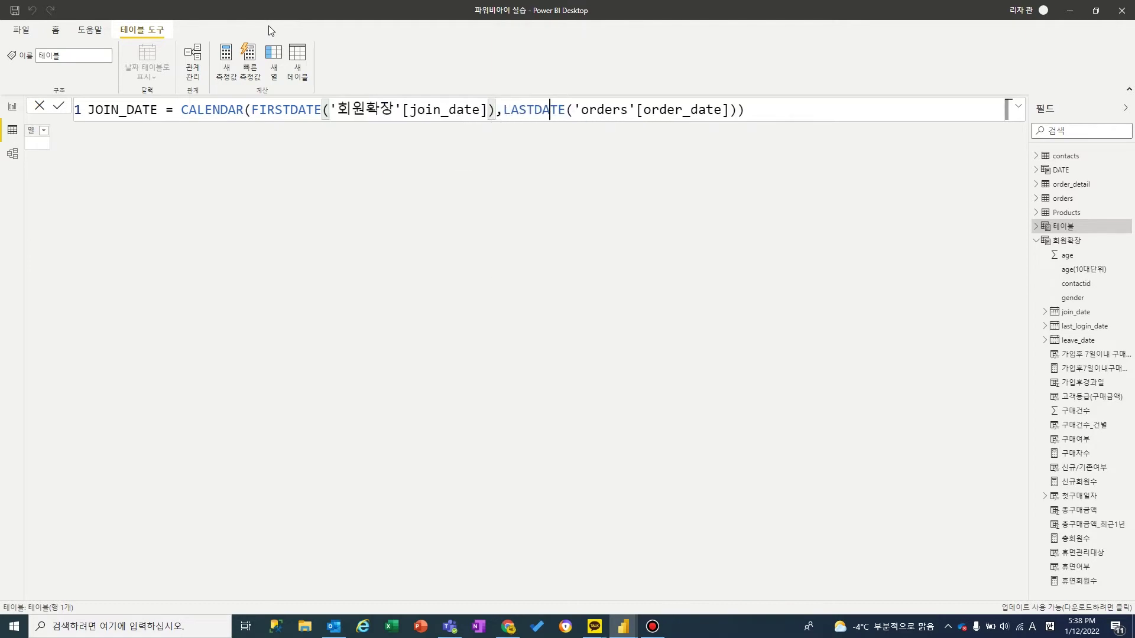
key(Right)
key(Right)
key(Right)
key(Delete)
key(Delete)
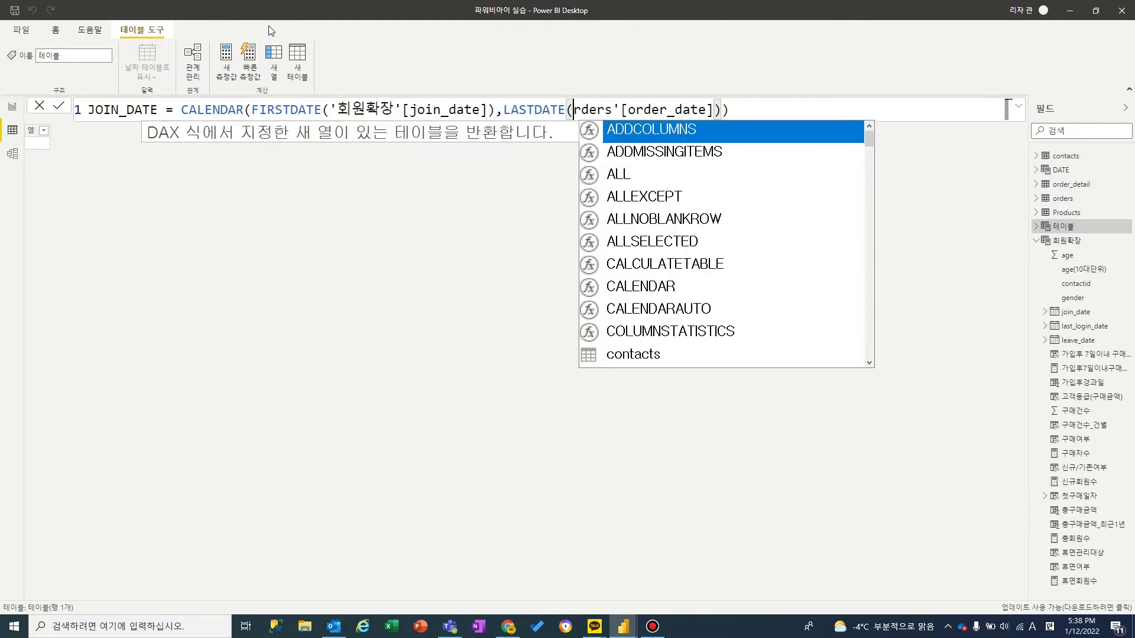
key(Delete)
key(Delete)
key(Delete)
key(Delete)
key(Delete)
key(Delete)
key(Delete)
key(Delete)
key(Delete)
key(Delete)
key(Delete)
key(Delete)
key(Delete)
key(Delete)
key(Delete)
key(Delete)
key(Delete)
key(Delete)
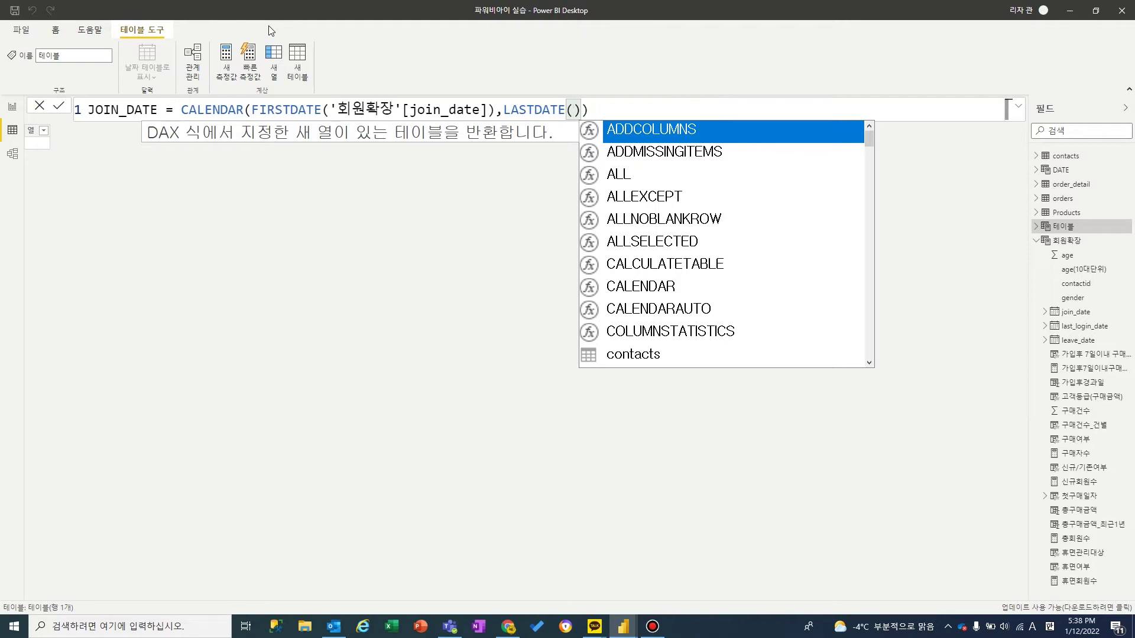
text('join)
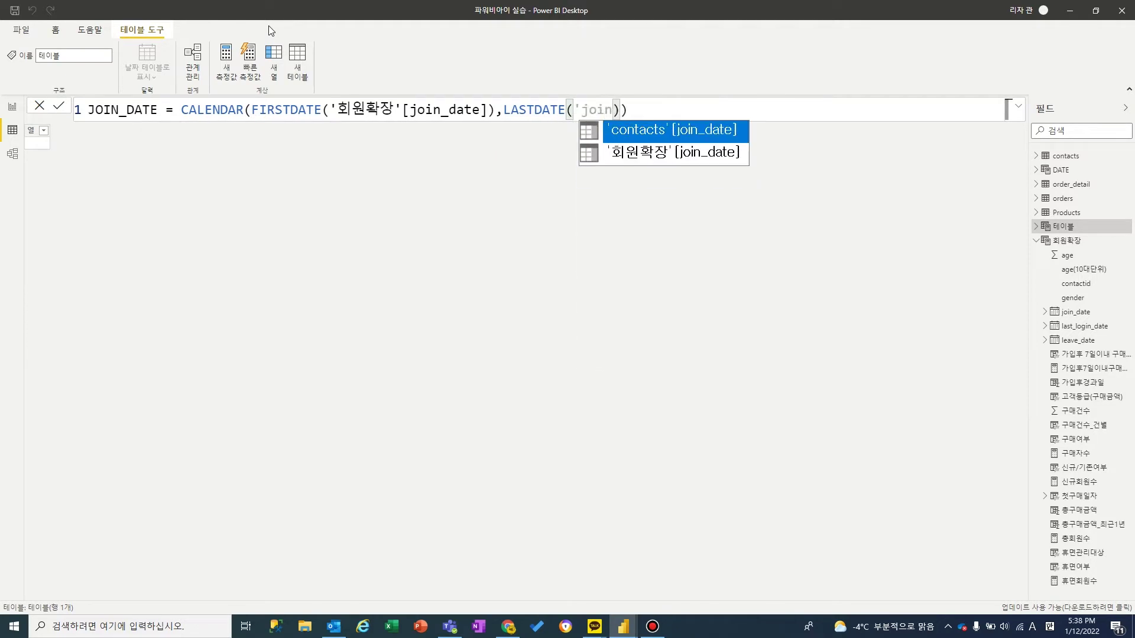
key(Down)
key(Tab)
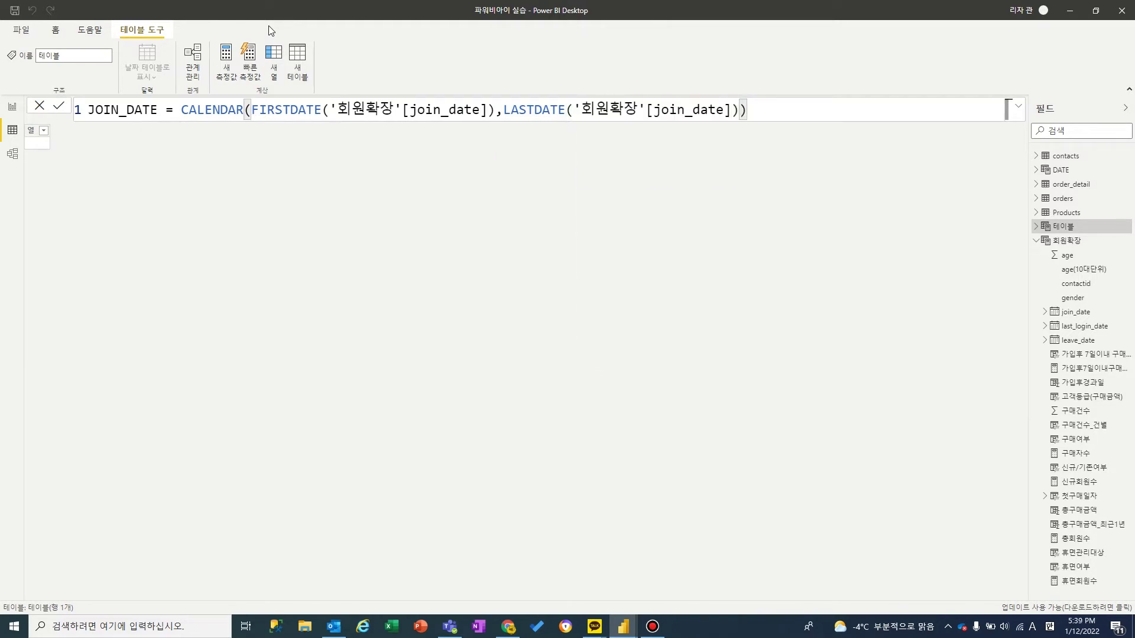
key(Return)
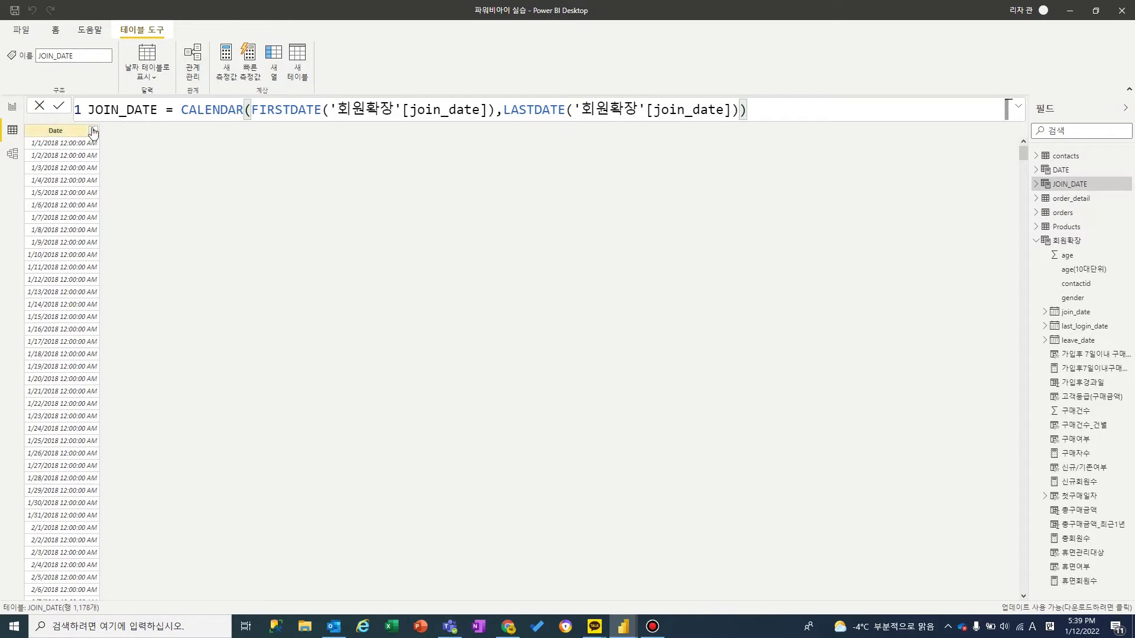
Step: Format the JOIN_DATE table's Date column as 2001-03-14 (yyyy-mm-dd)
click(92, 131)
click(250, 56)
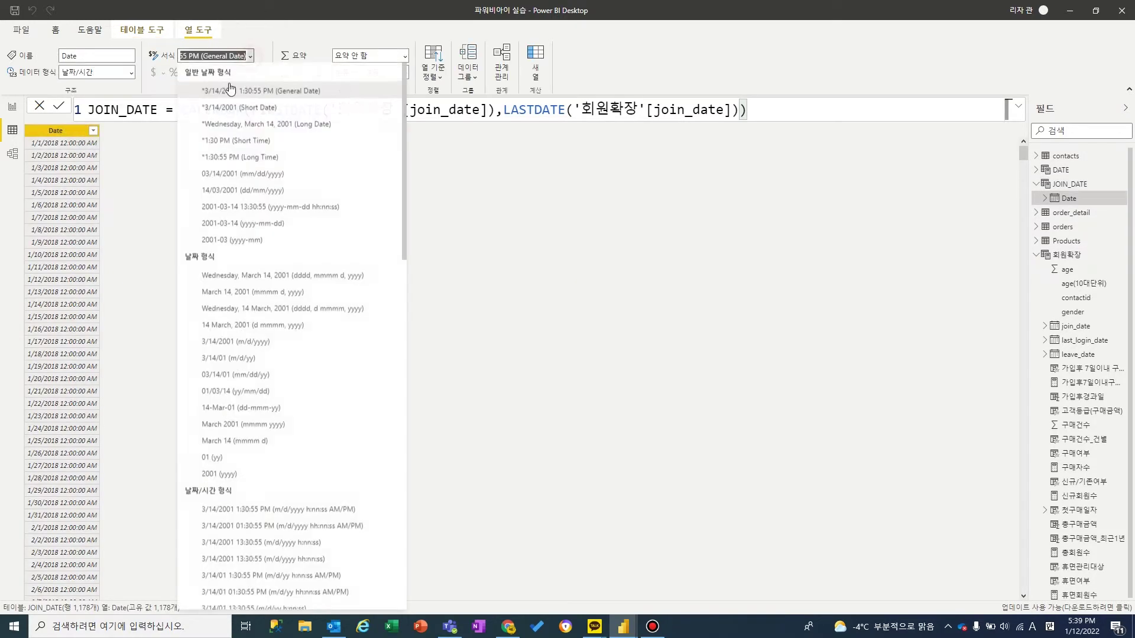
click(252, 224)
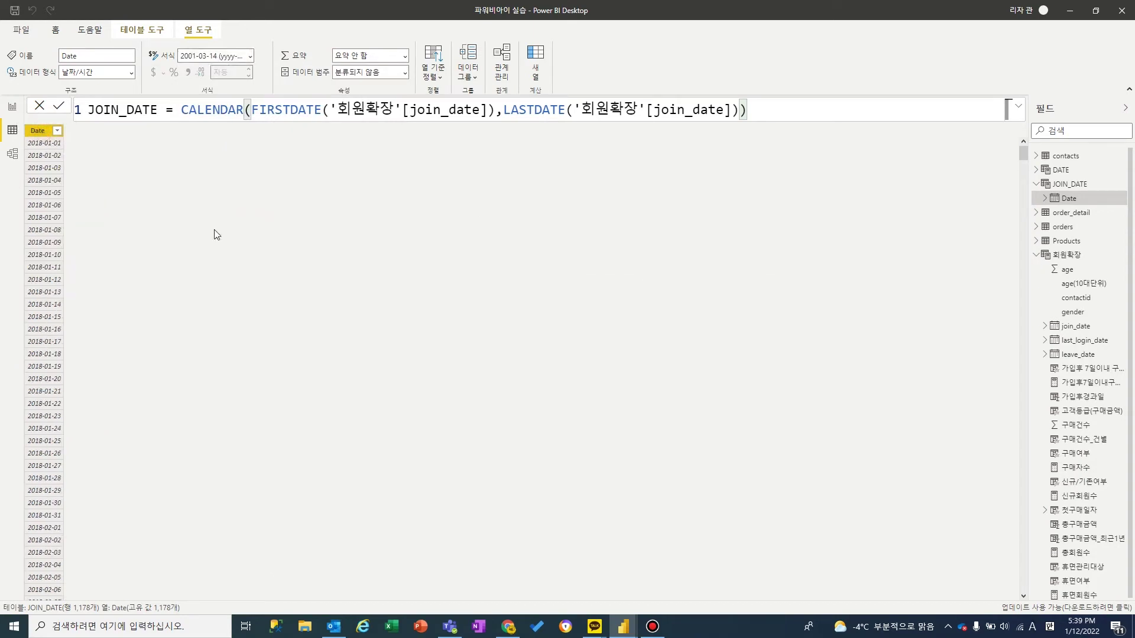
click(78, 134)
Step: Add a calculated column to the JOIN_DATE table with the formula year = YEAR([Date])
right_click(1064, 186)
click(1006, 208)
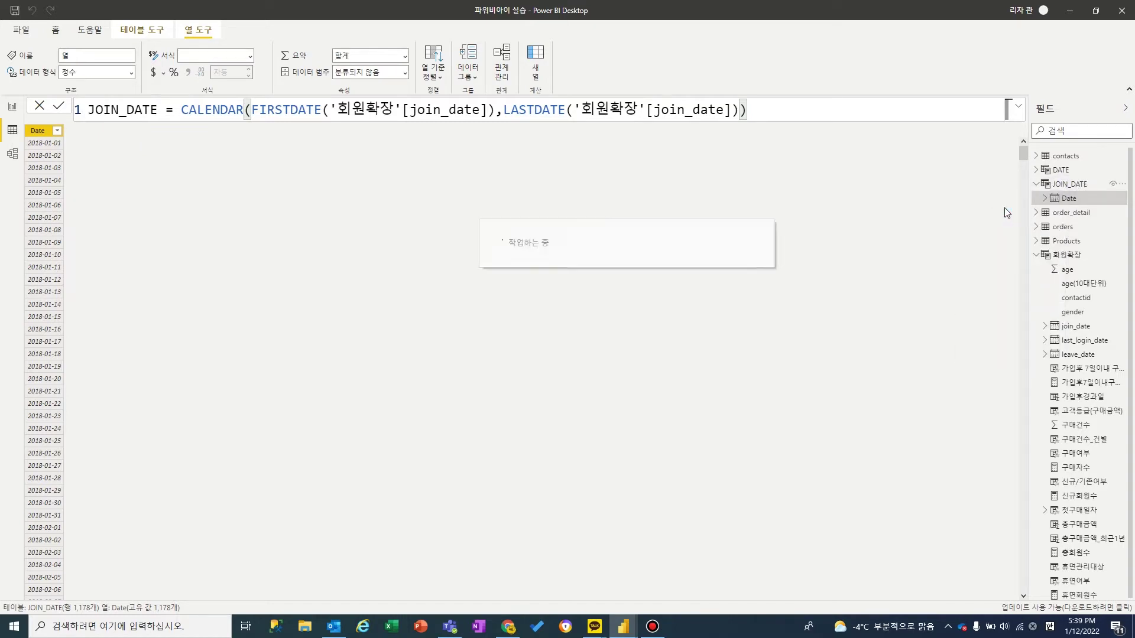
text(yea)
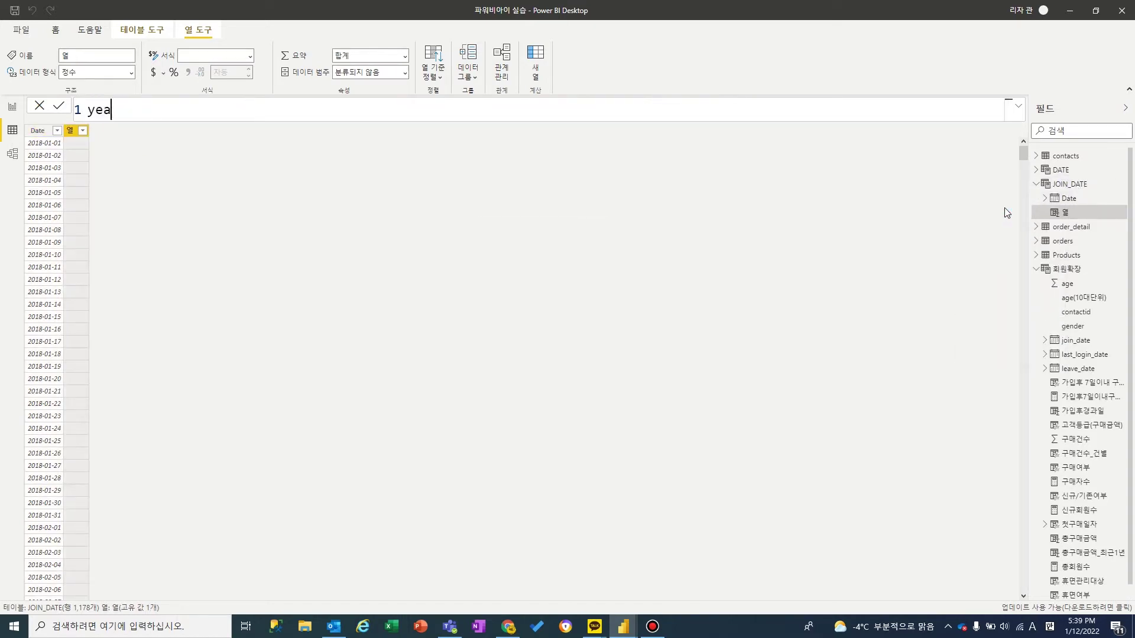
text(r = year)
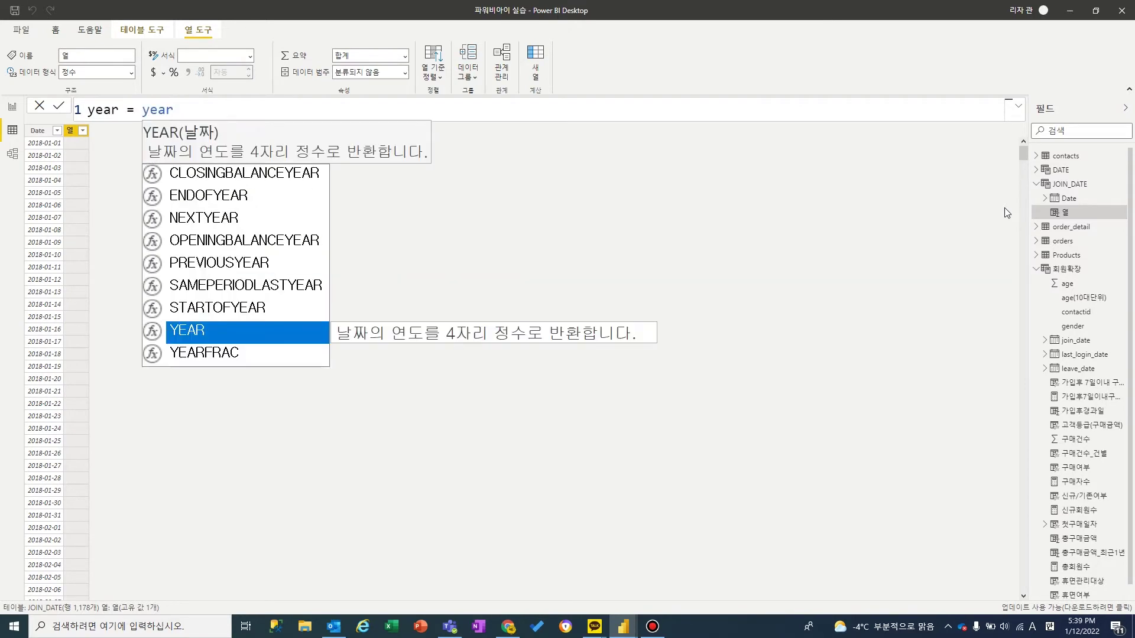
key(Tab)
text([)
key(Tab)
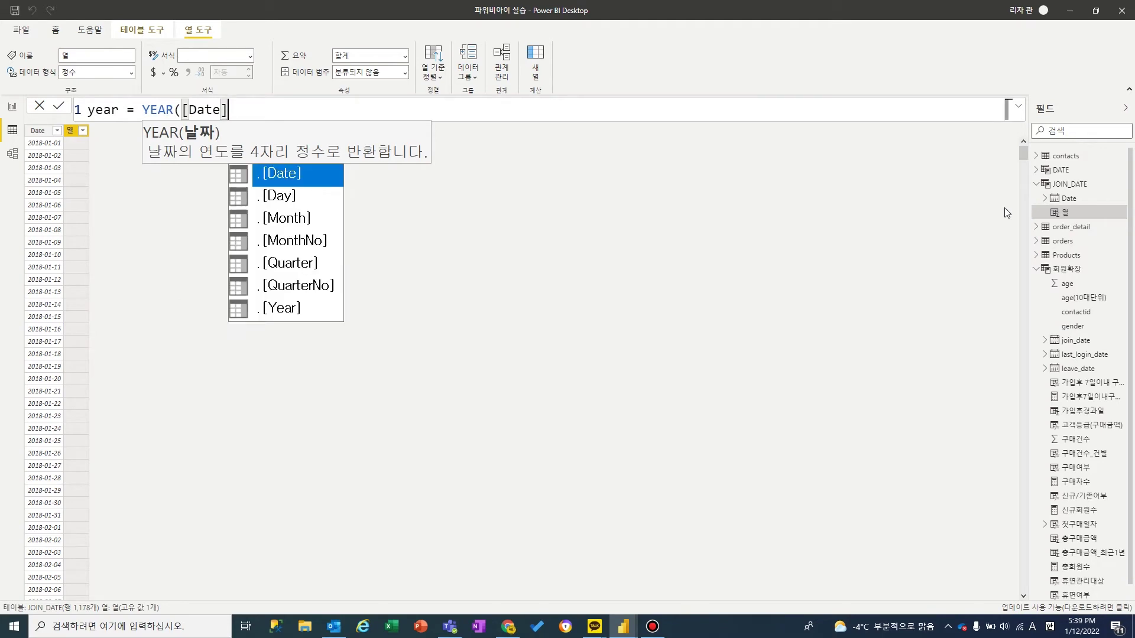
text())
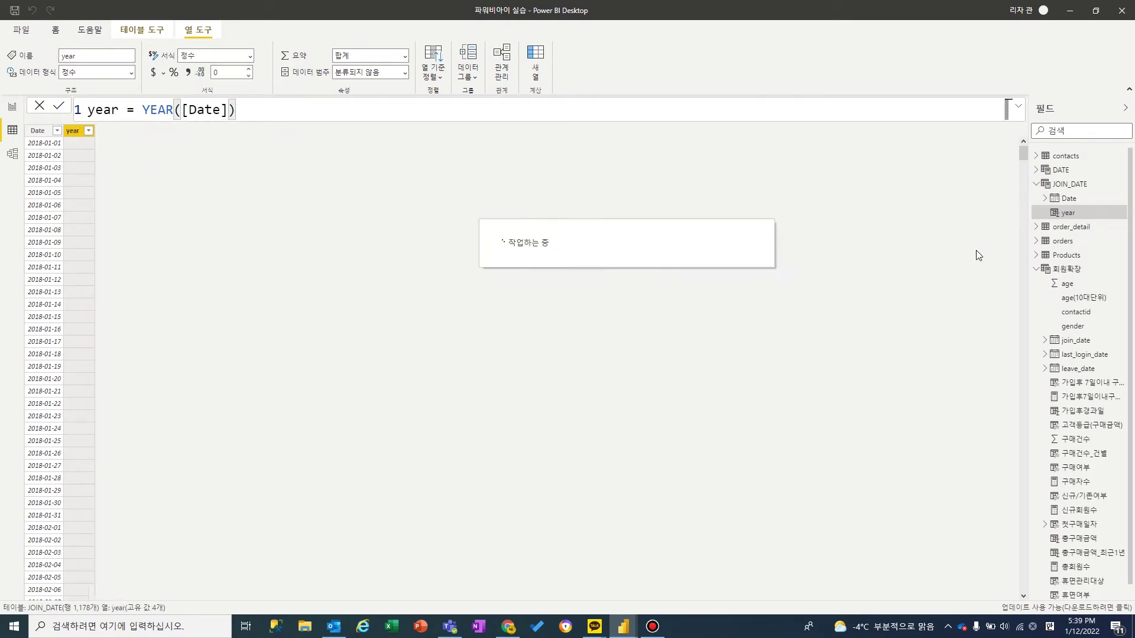
Step: Add a calculated column to the JOIN_DATE table with the formula Quarter = QUARTER([Date])
right_click(1065, 184)
click(1005, 207)
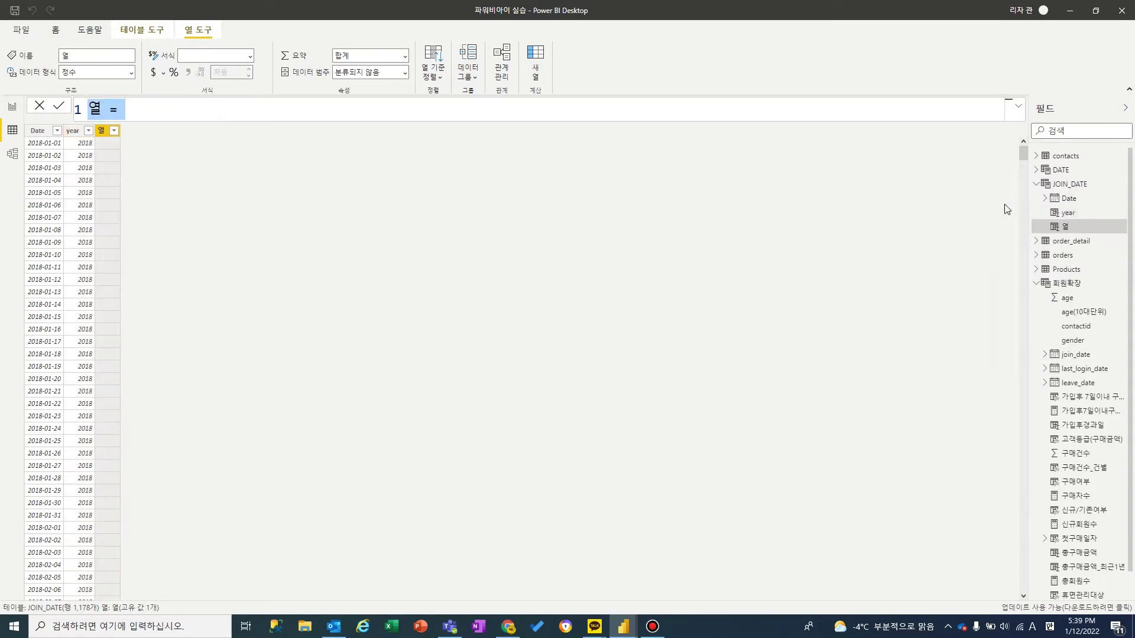
text(Quarter )
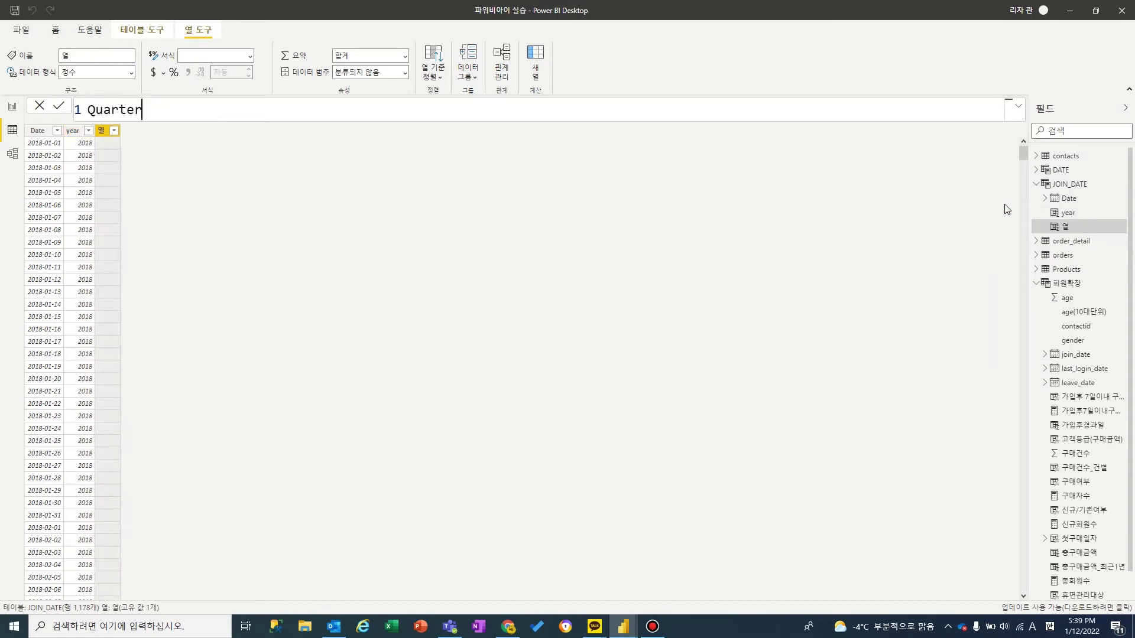
text(= qu)
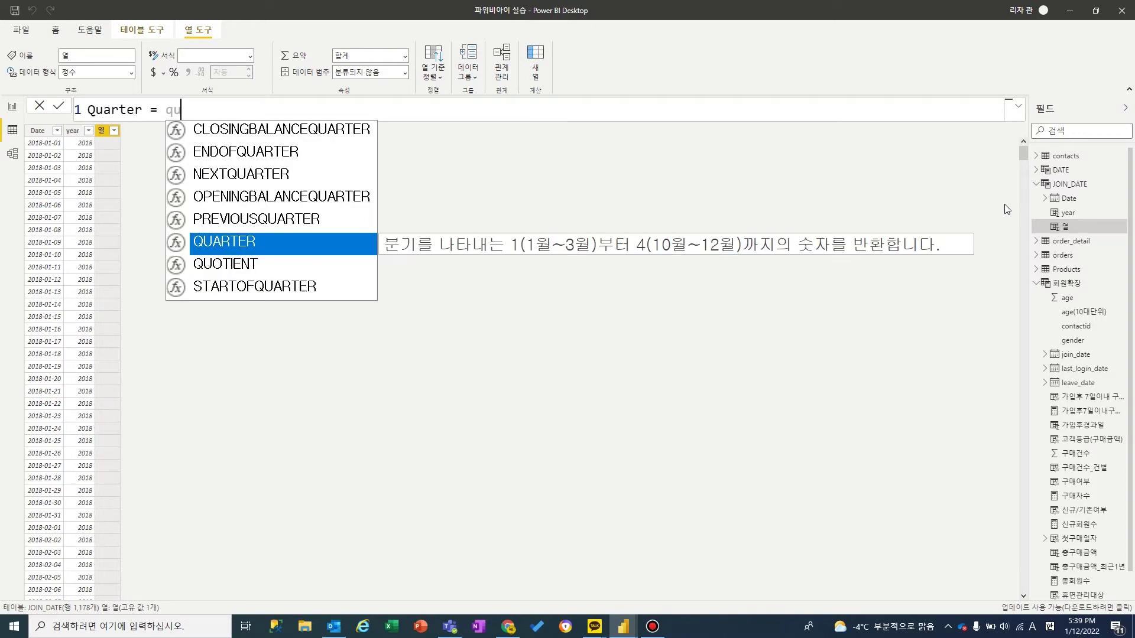
key(Down)
key(Up)
key(Tab)
text([da)
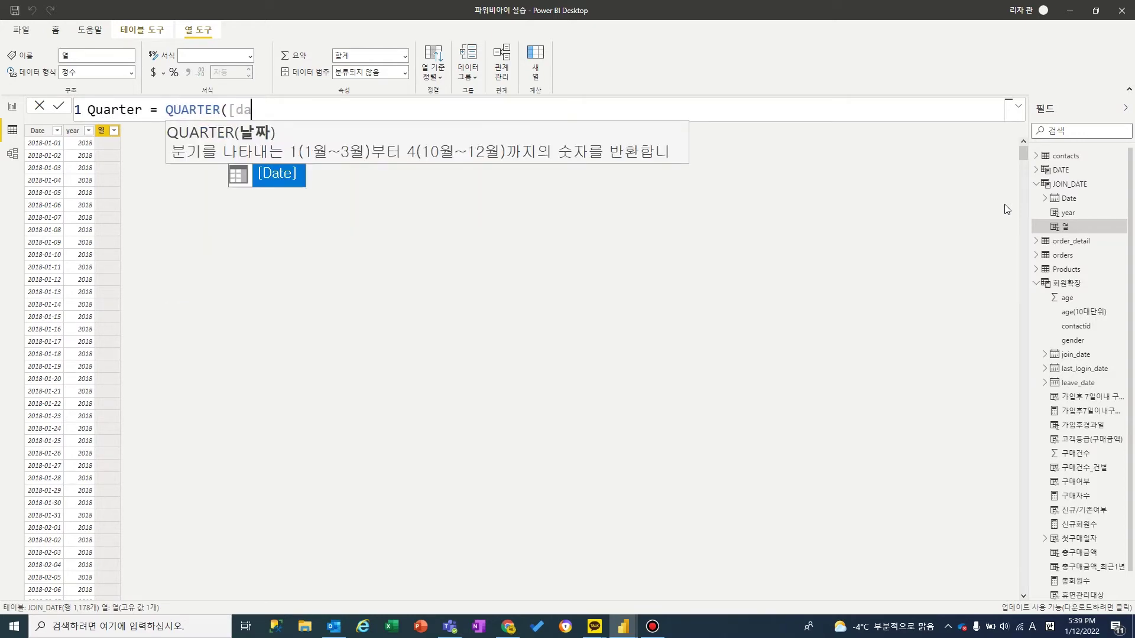
key(Tab)
text())
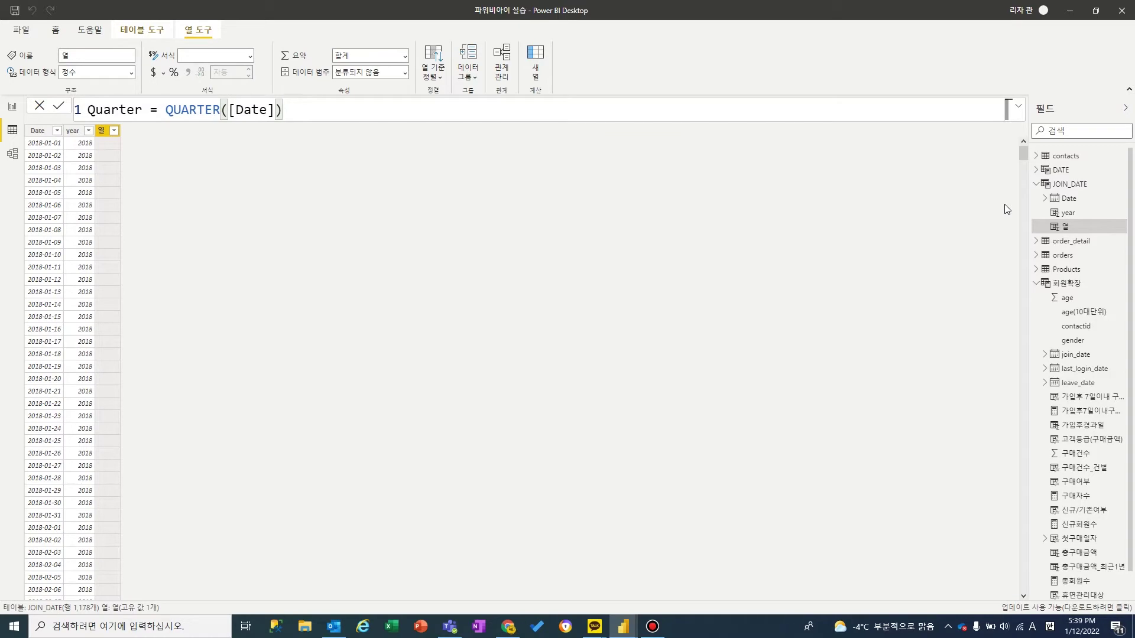
key(Return)
Step: Add a calculated column to the JOIN_DATE table with the formula Month = MONTH([Date])
right_click(1068, 184)
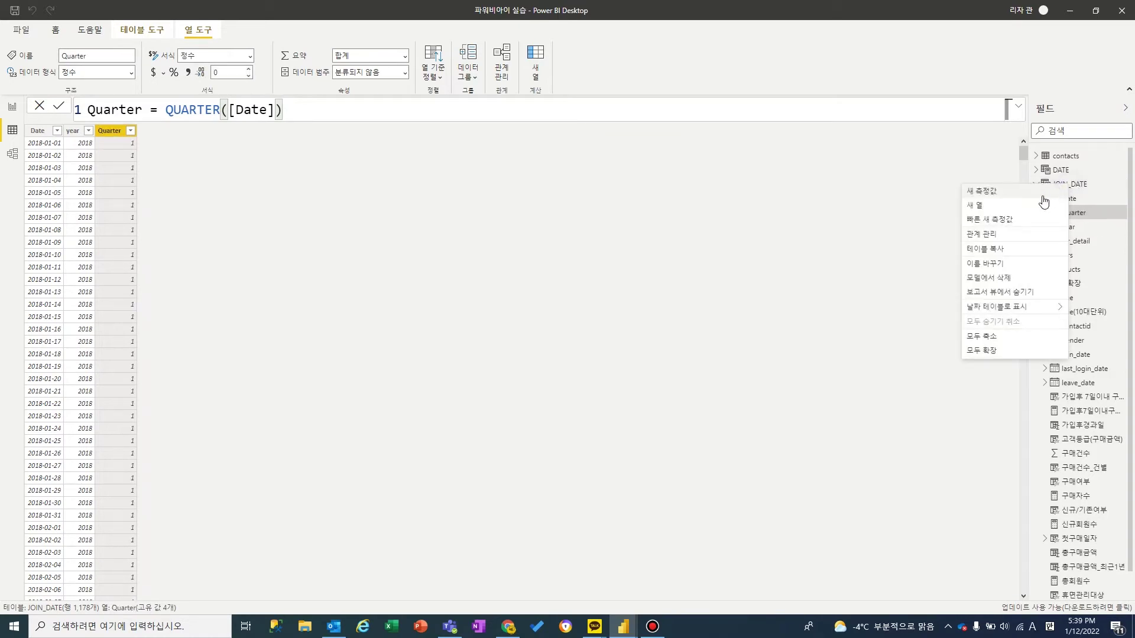
click(1041, 205)
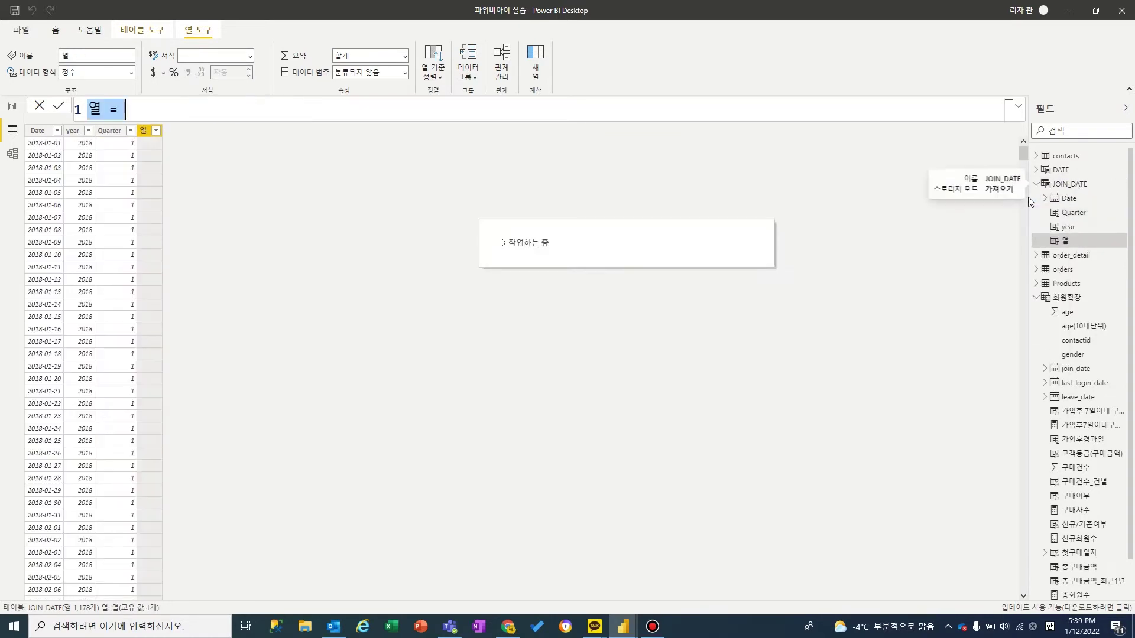
text(Month)
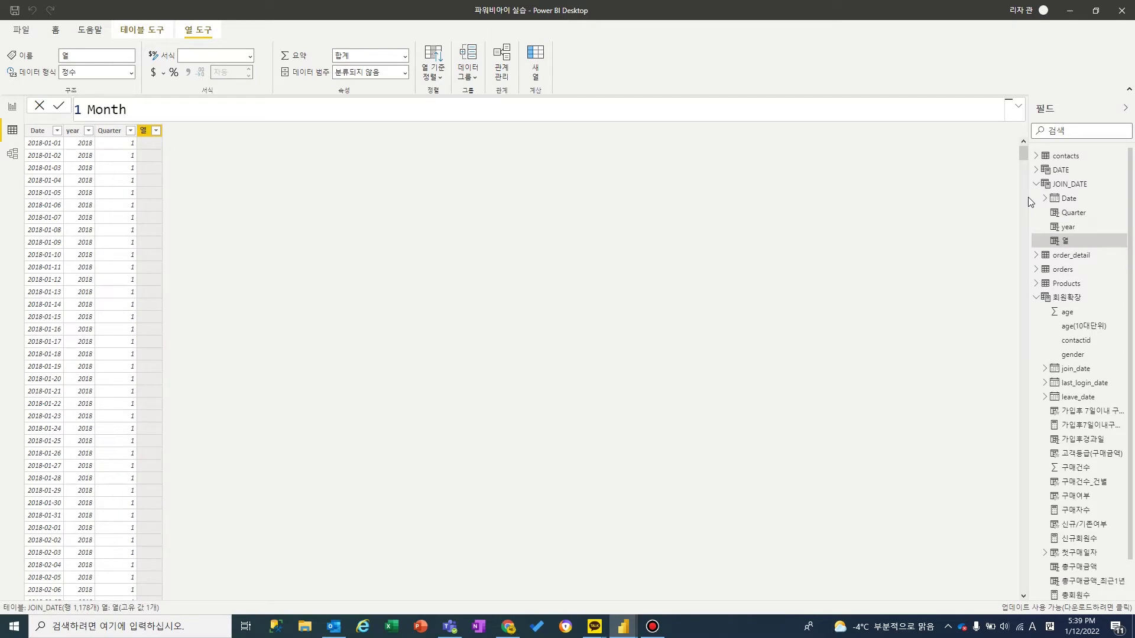
text( = month)
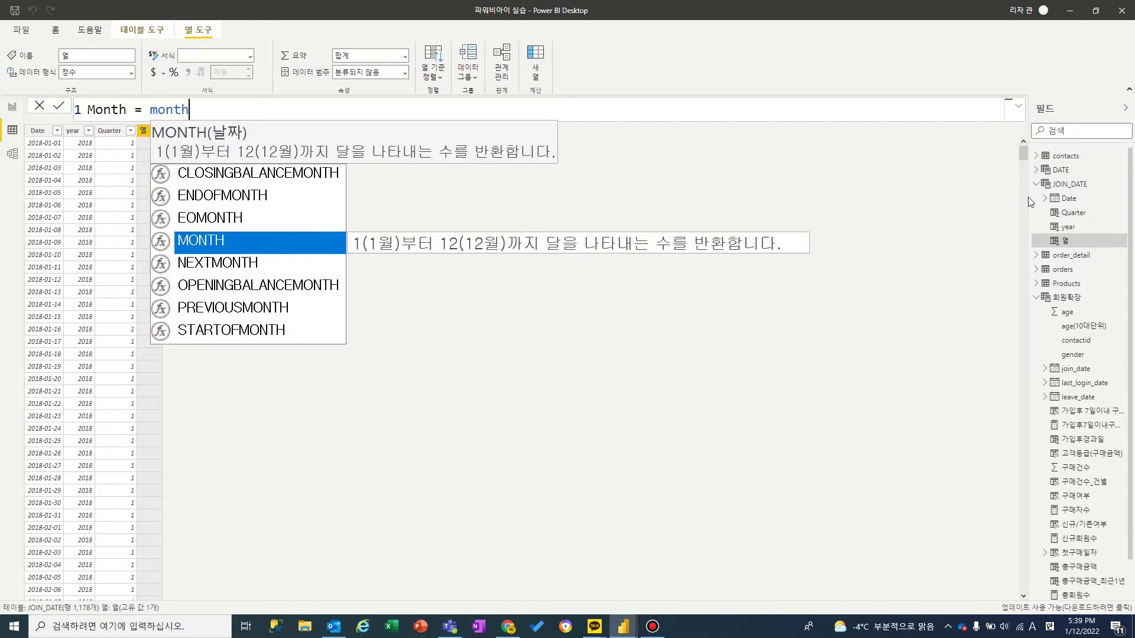
key(Tab)
text([)
key(Tab)
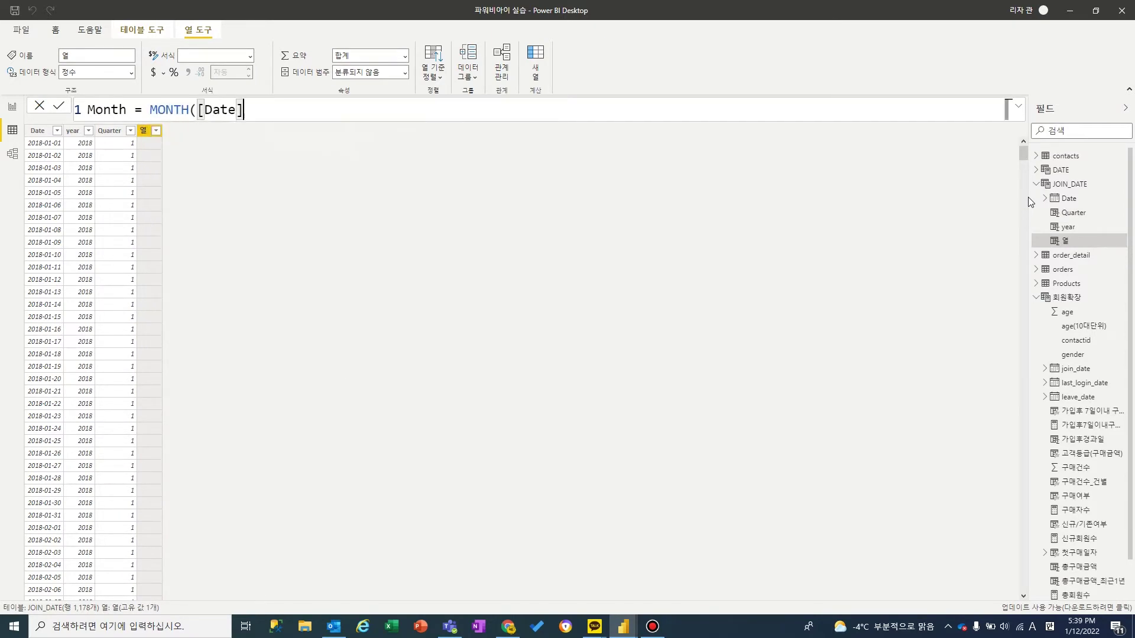
text())
key(Return)
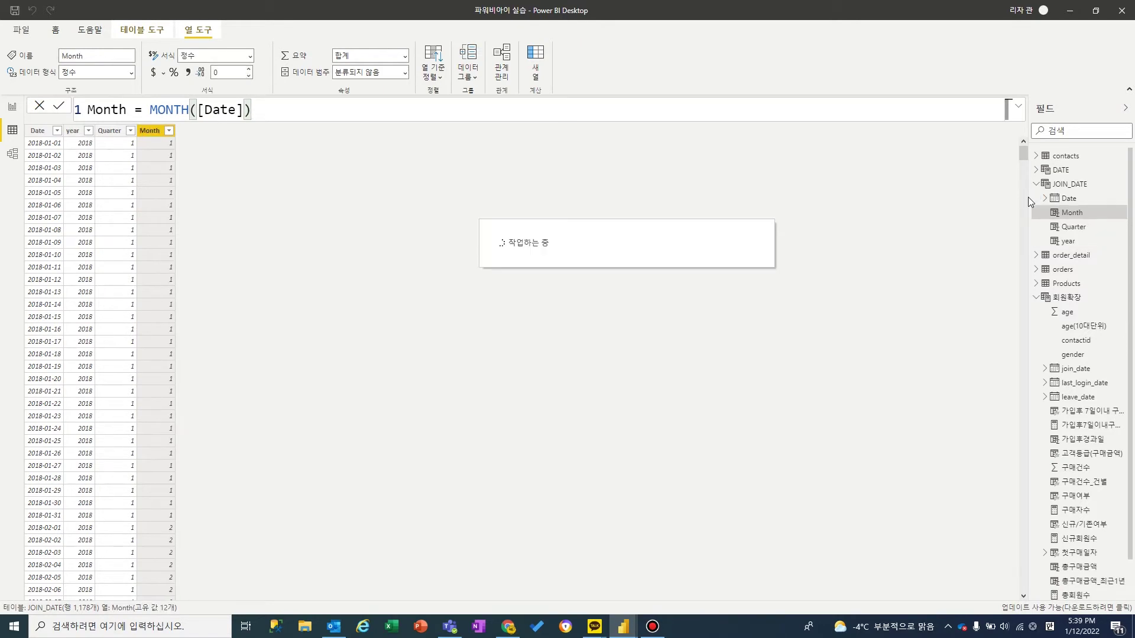
click(37, 131)
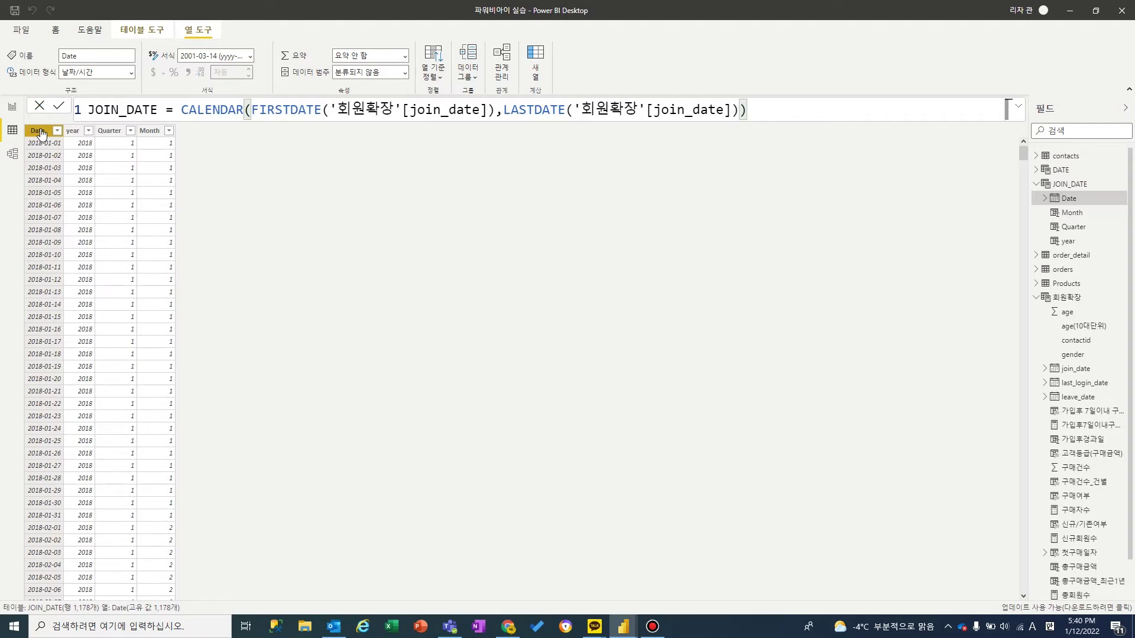
click(79, 133)
click(110, 133)
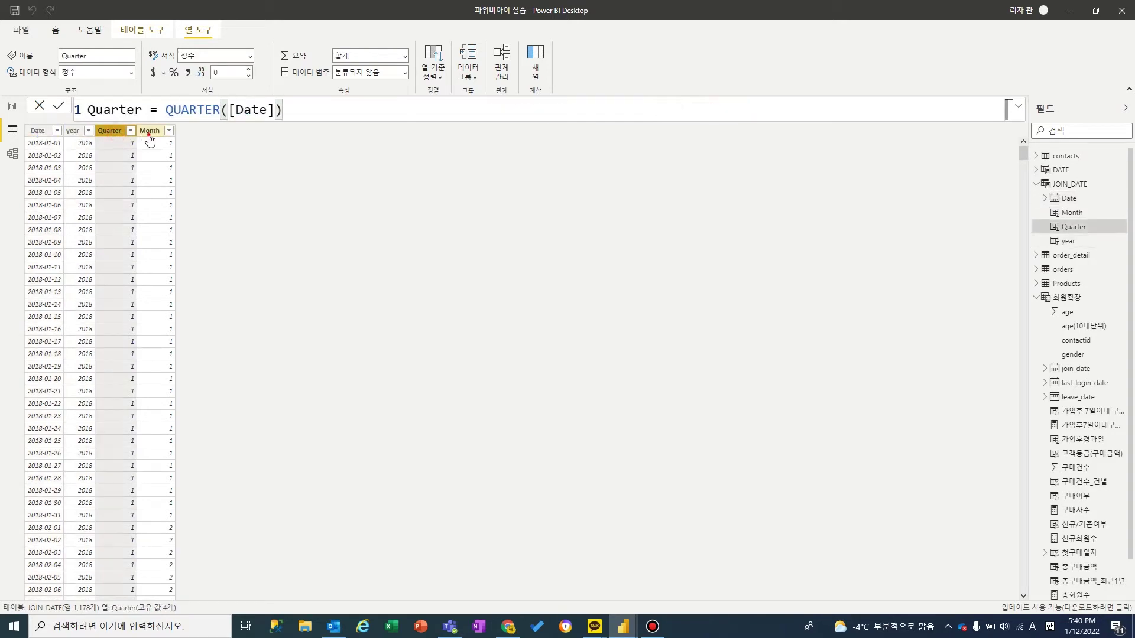
click(150, 136)
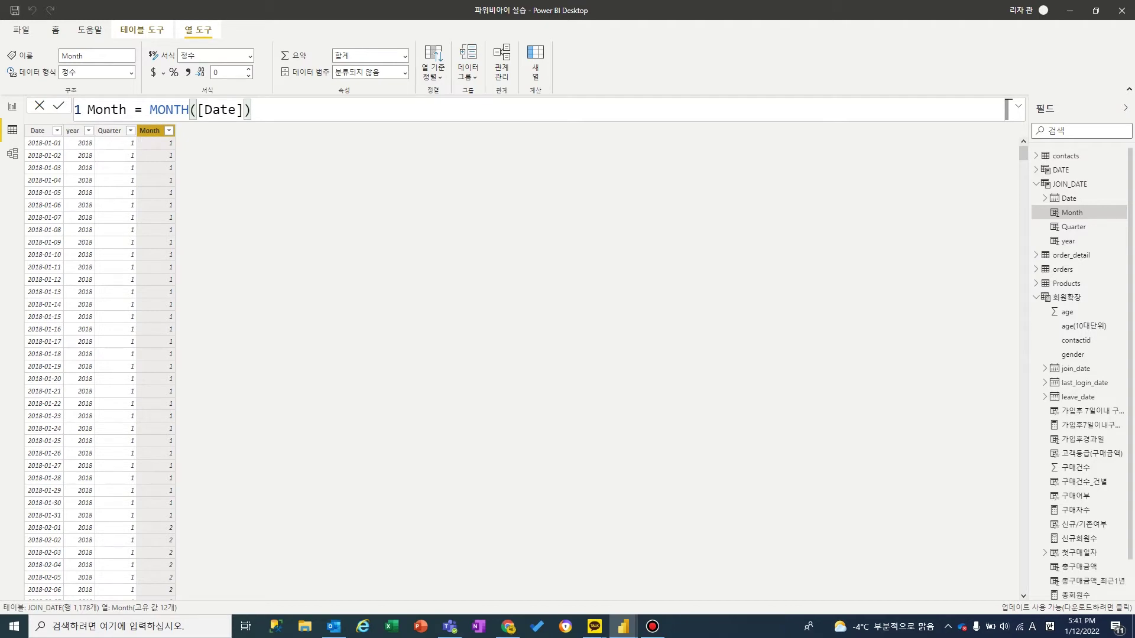
Step: In the model view, move the JOIN_DATE table card beside the 회원확장 table, below contacts
click(12, 154)
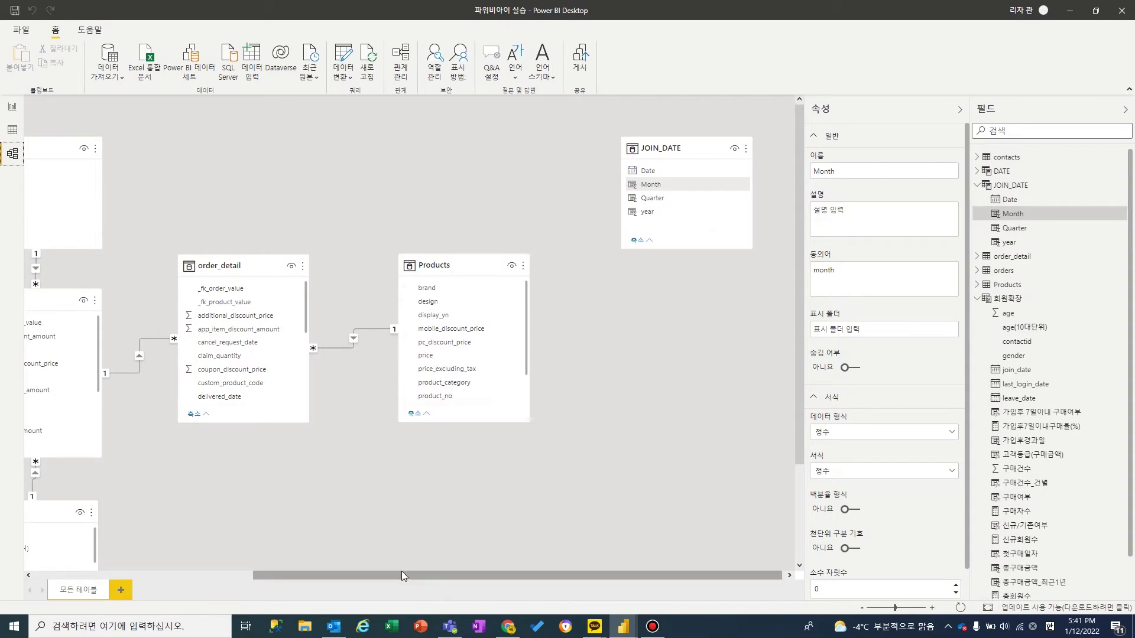
drag(402, 572, 148, 568)
scroll(215, 451, down, 3)
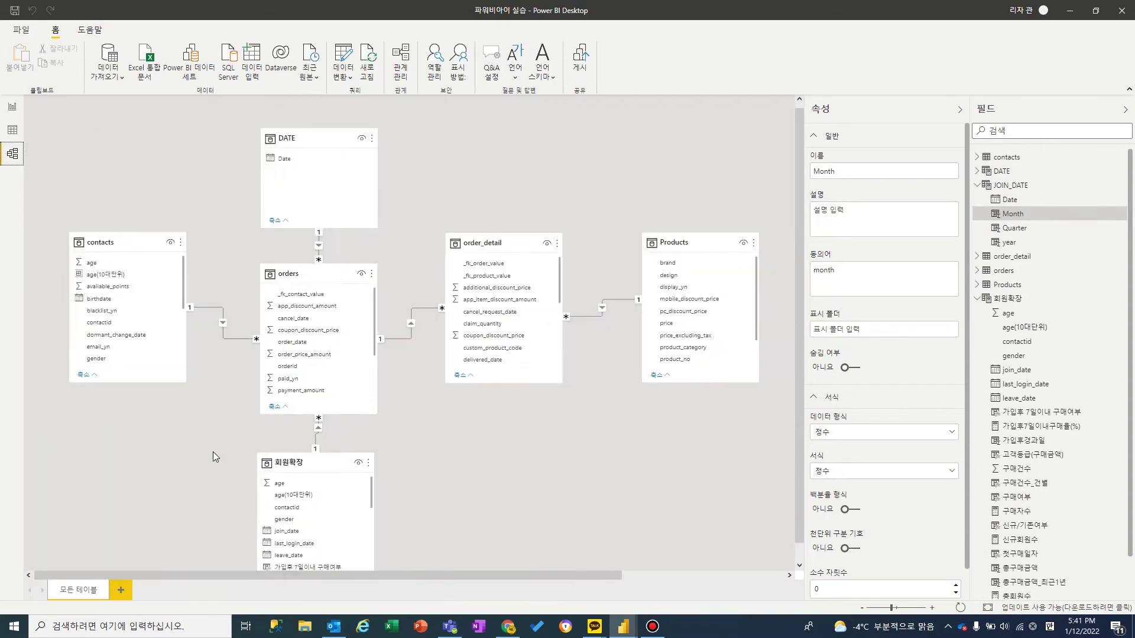
click(671, 575)
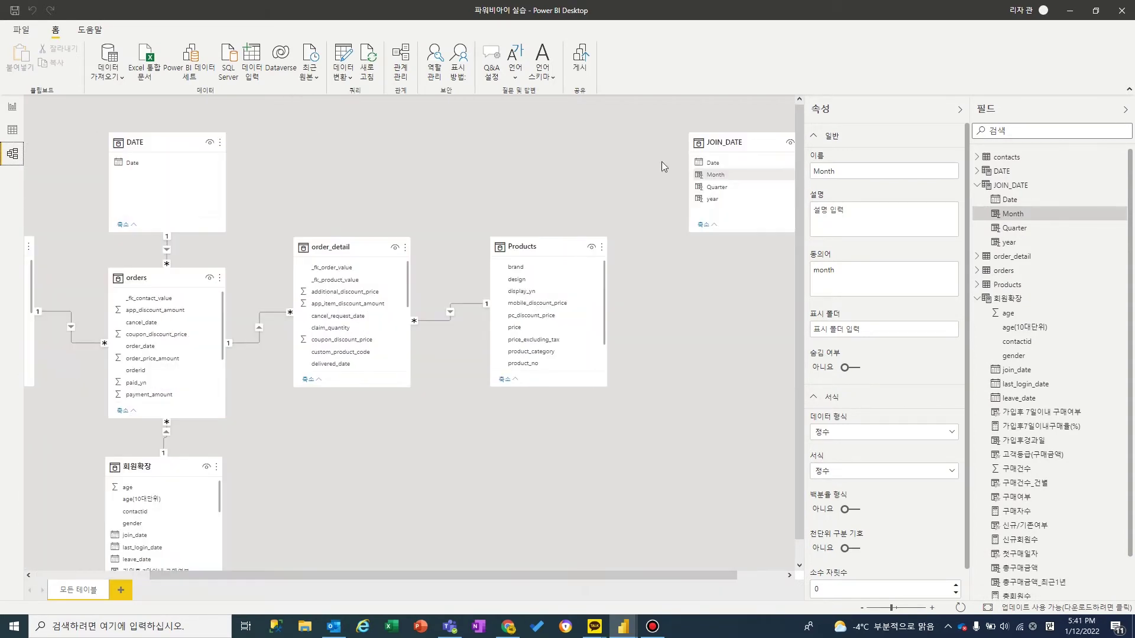
drag(736, 142, 142, 511)
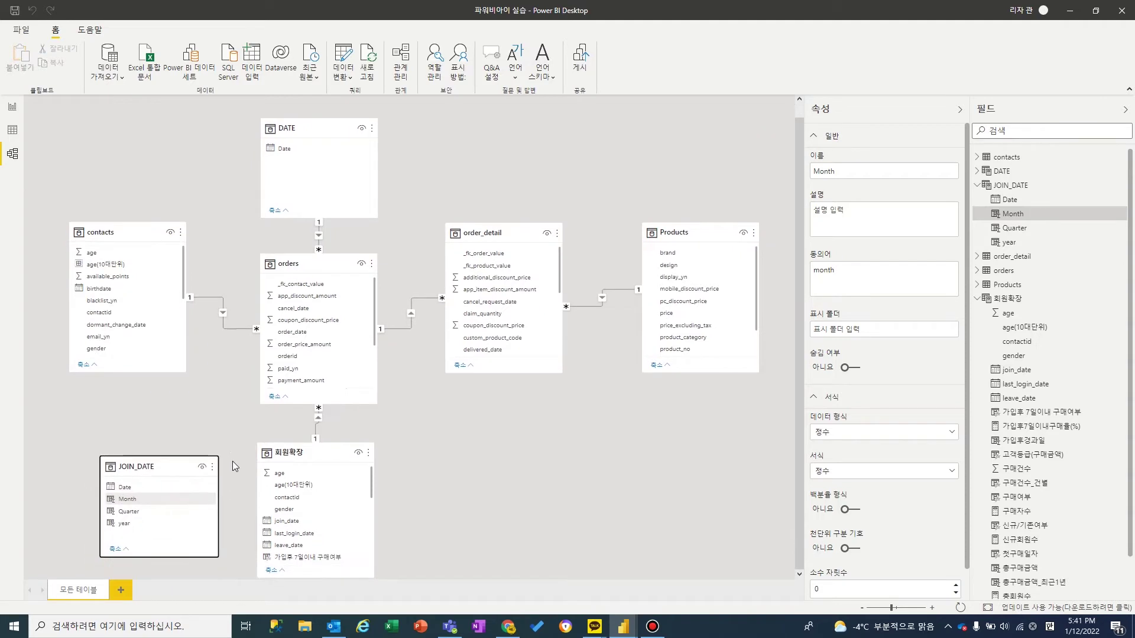
Step: Relate JOIN_DATE's Date field to join_date in 회원확장 and move the JOIN_DATE card slightly up, away from 회원확장
scroll(235, 462, up, 3)
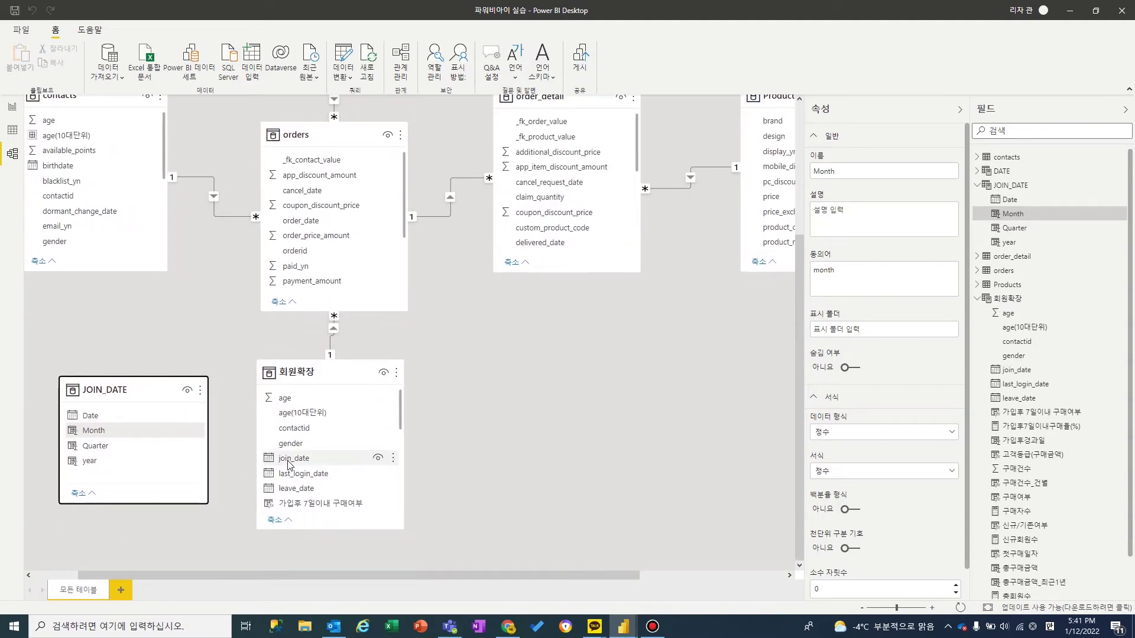
scroll(149, 470, up, 3)
scroll(149, 473, down, 3)
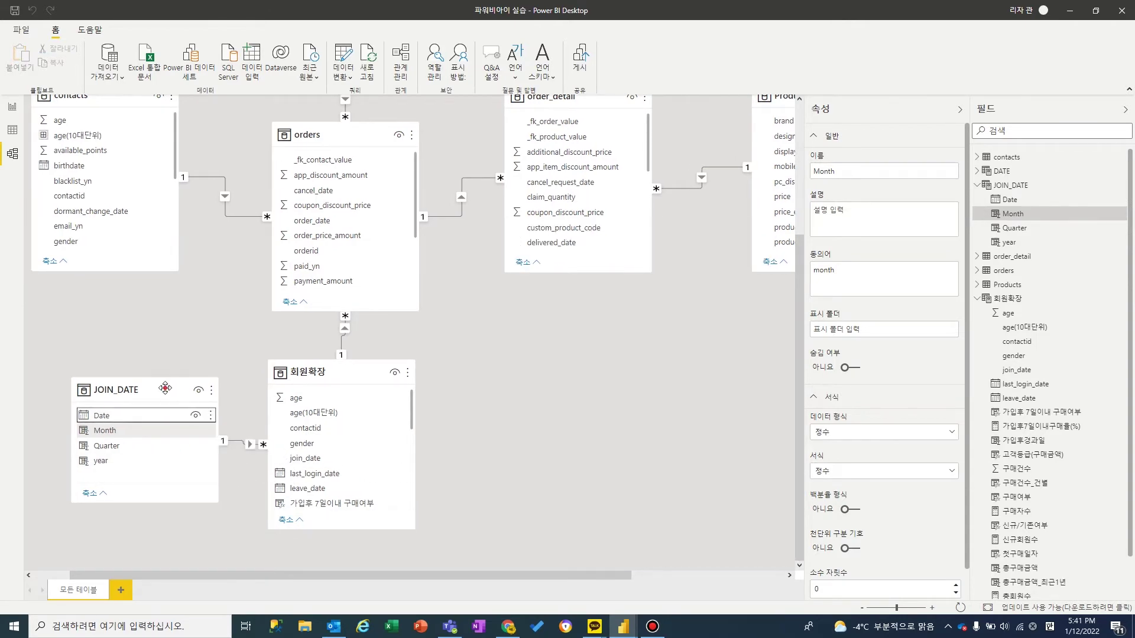
drag(166, 390, 124, 334)
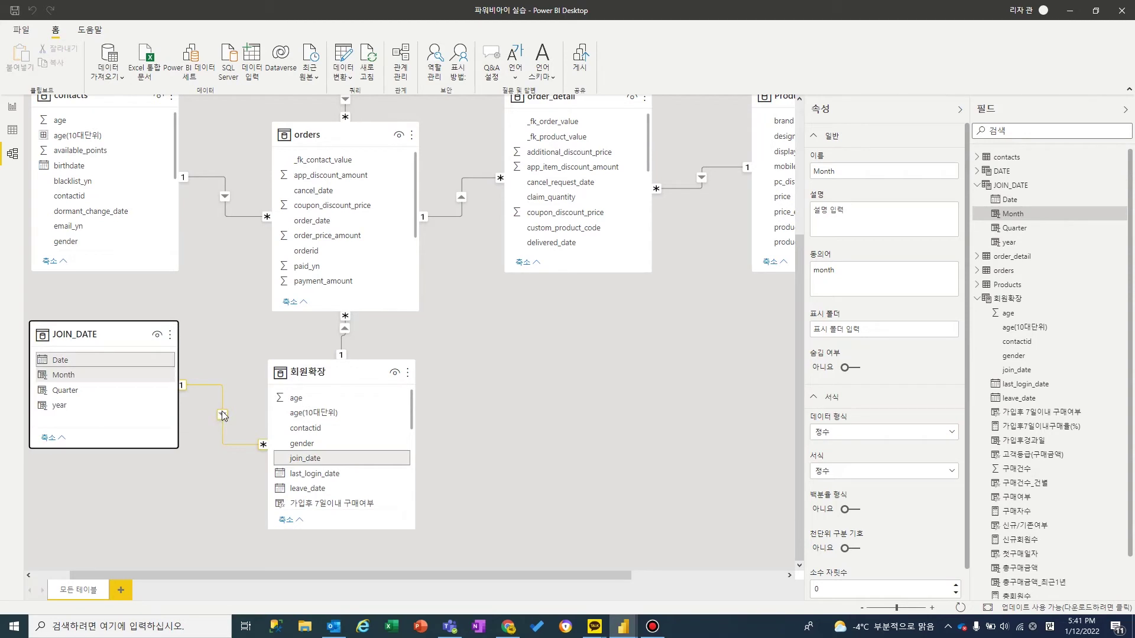
click(151, 359)
click(195, 359)
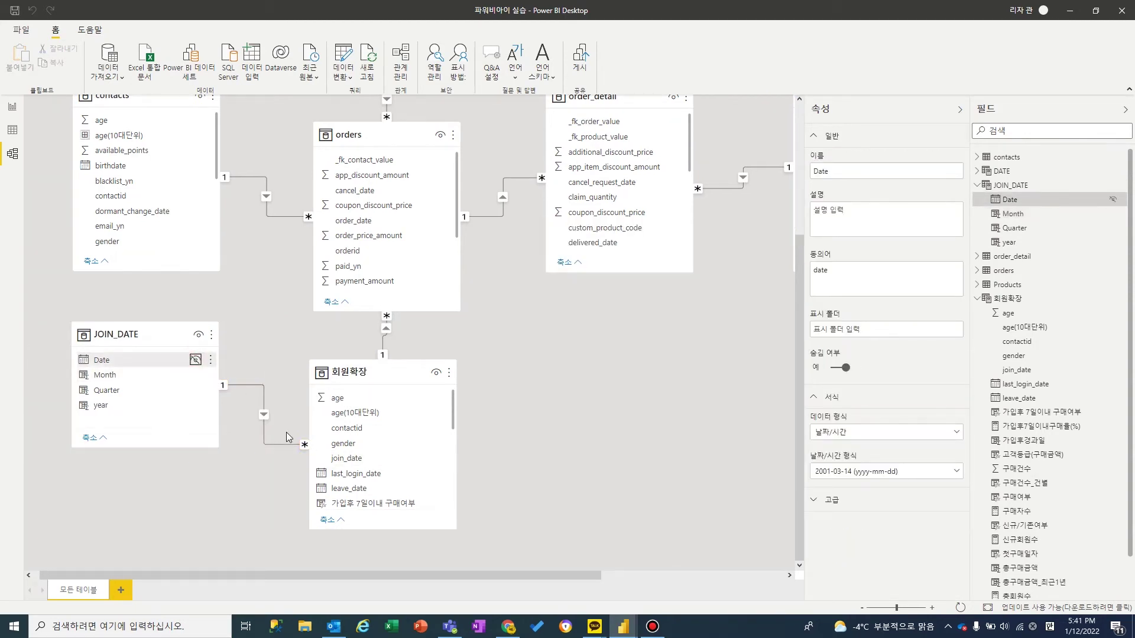
click(195, 359)
click(253, 350)
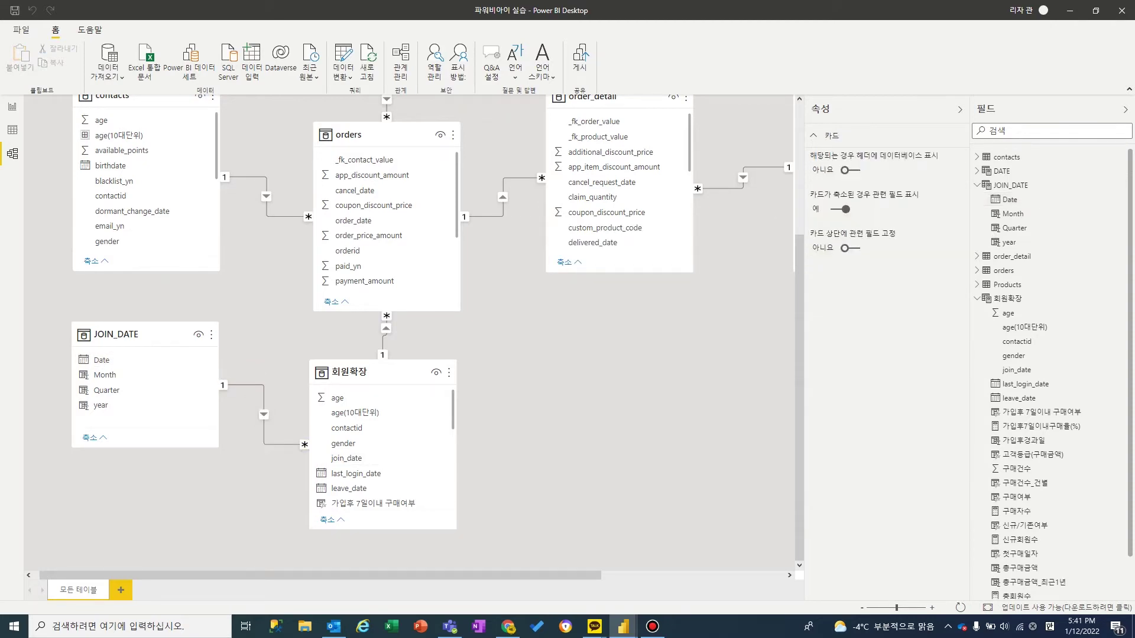
Step: Return to the data view and create a new measure in the 회원확장 table
click(12, 130)
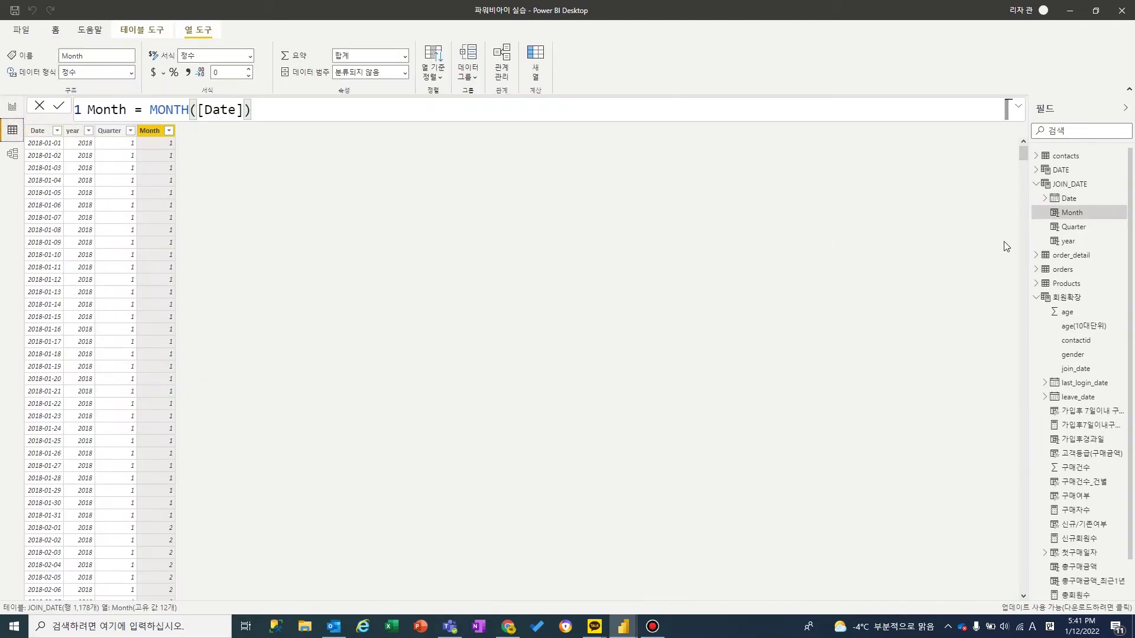
click(1035, 184)
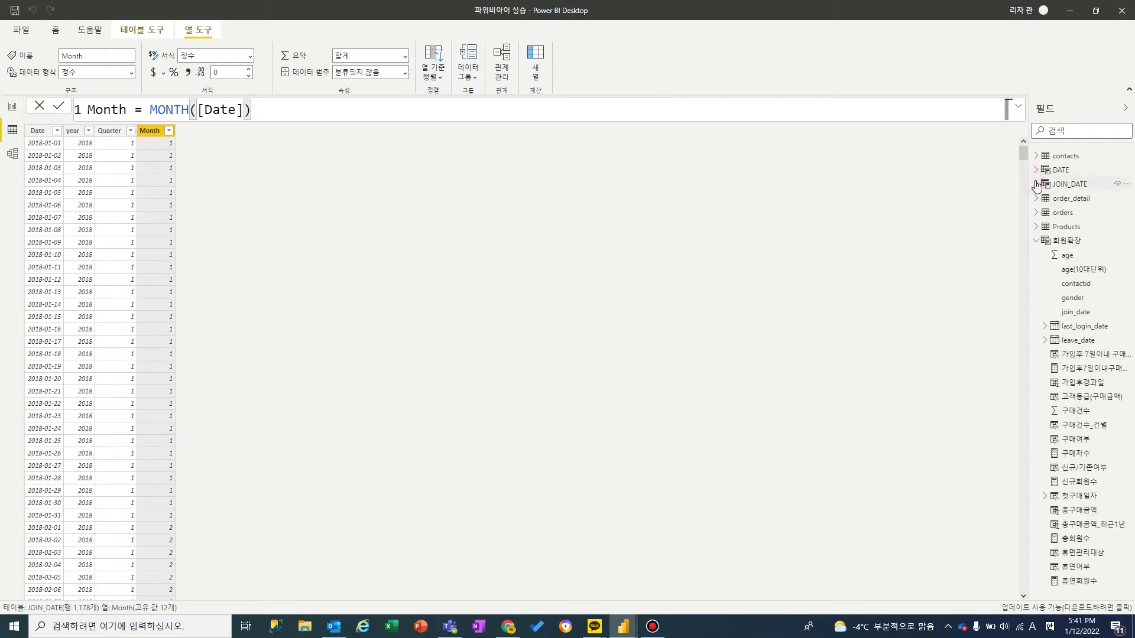
click(1039, 242)
click(1037, 243)
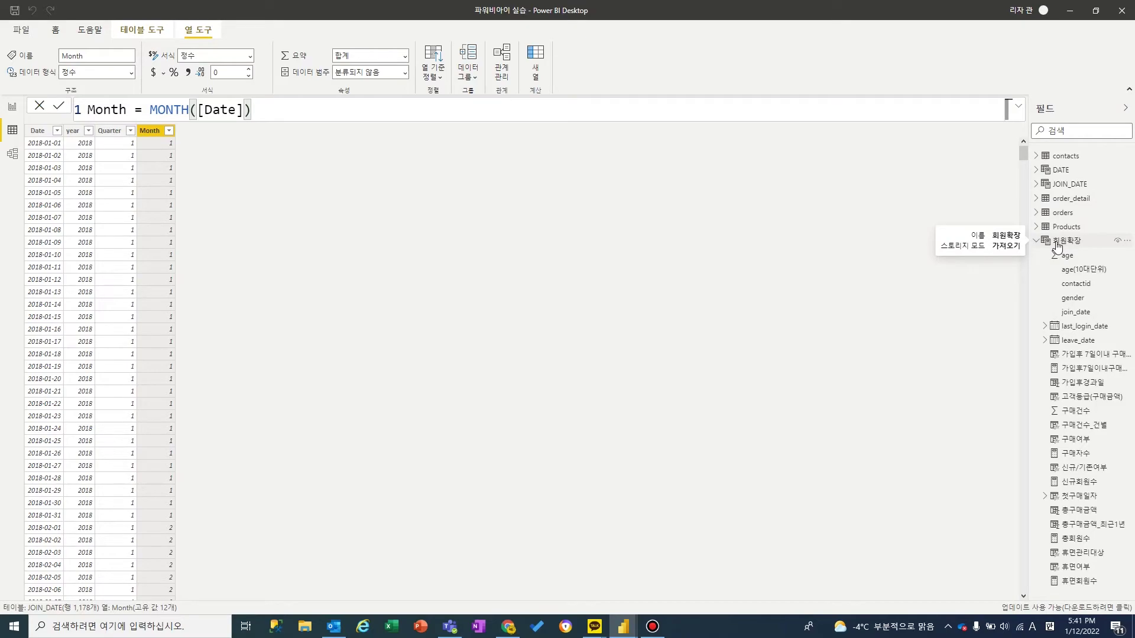
right_click(1057, 245)
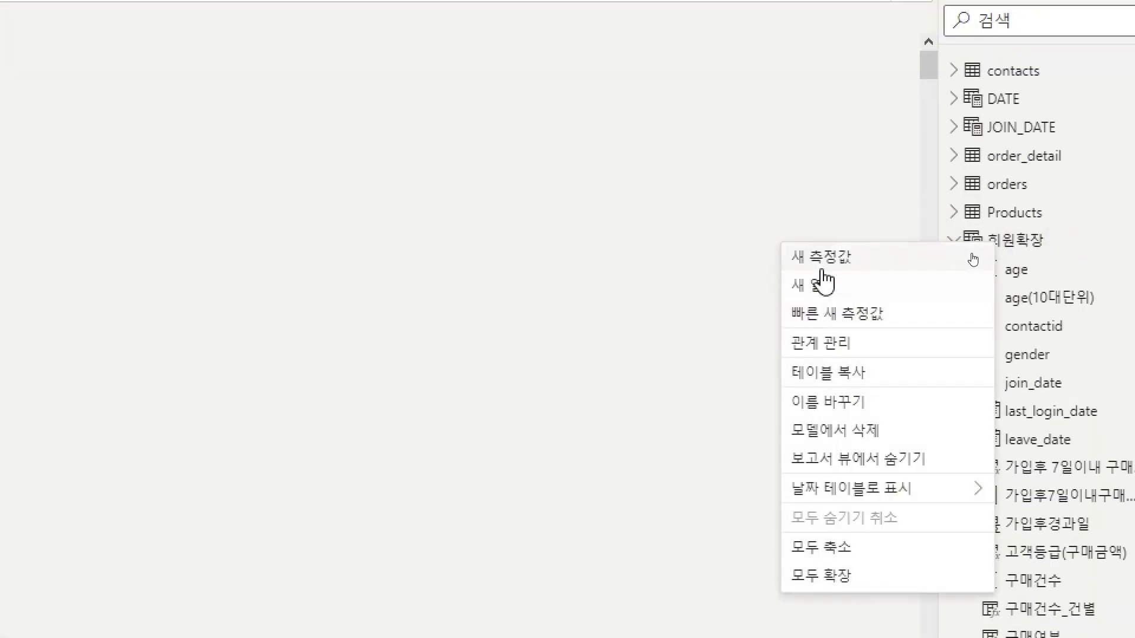
click(972, 259)
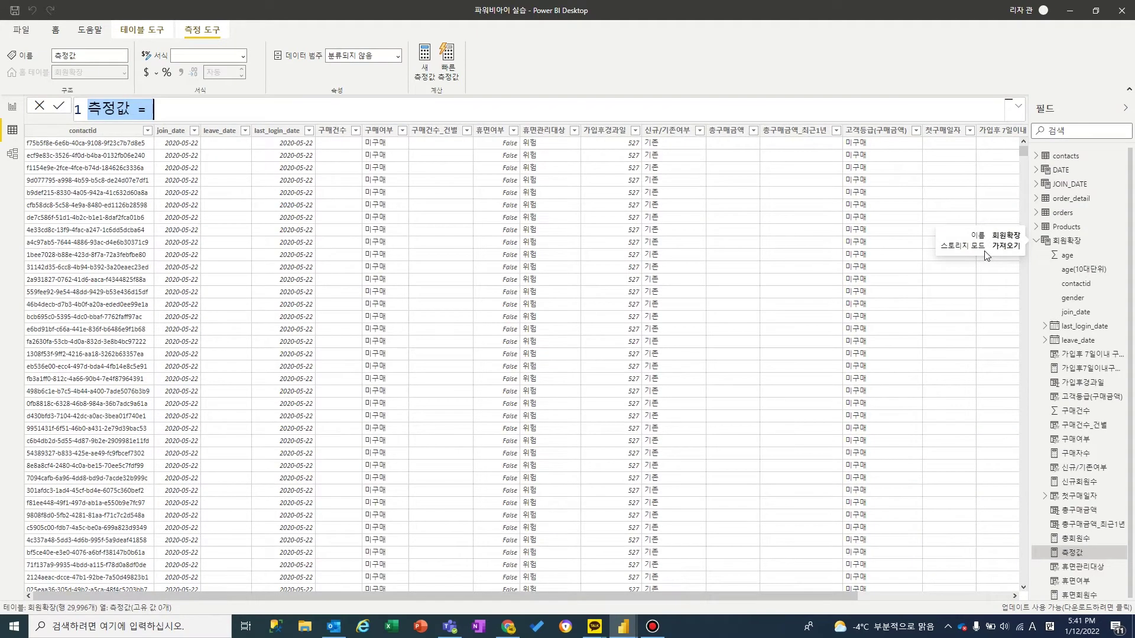
Step: Name the new 회원확장 measure 총회원수_전년대비증가율% and begin its definition with an equals sign
text(ch)
key(BackSpace)
key(BackSpace)
key(Hangul)
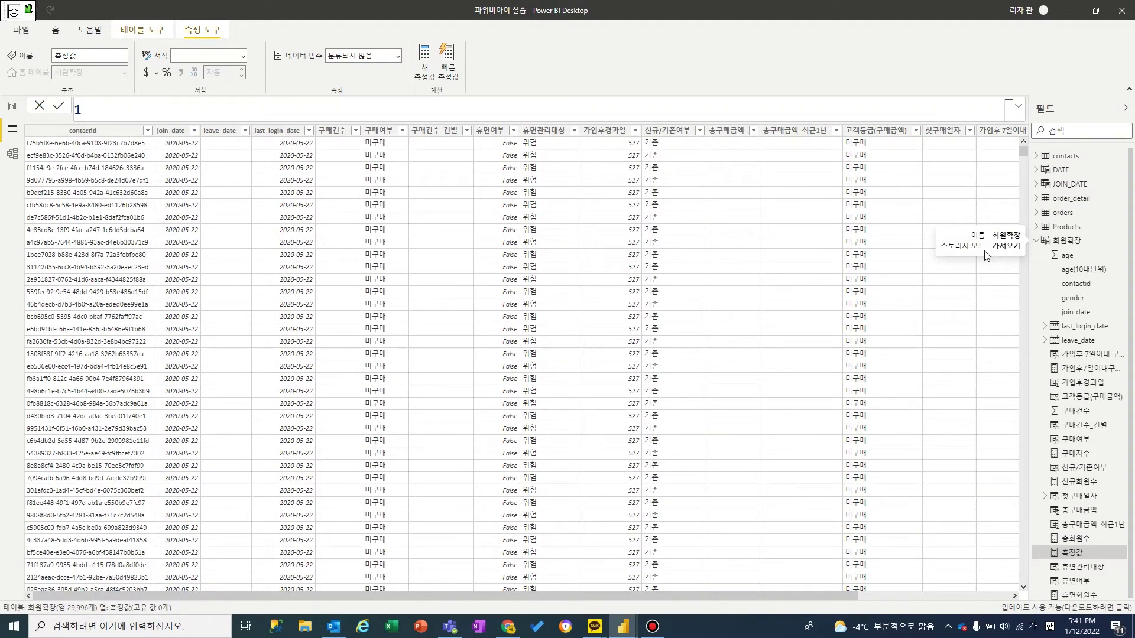
text(총)
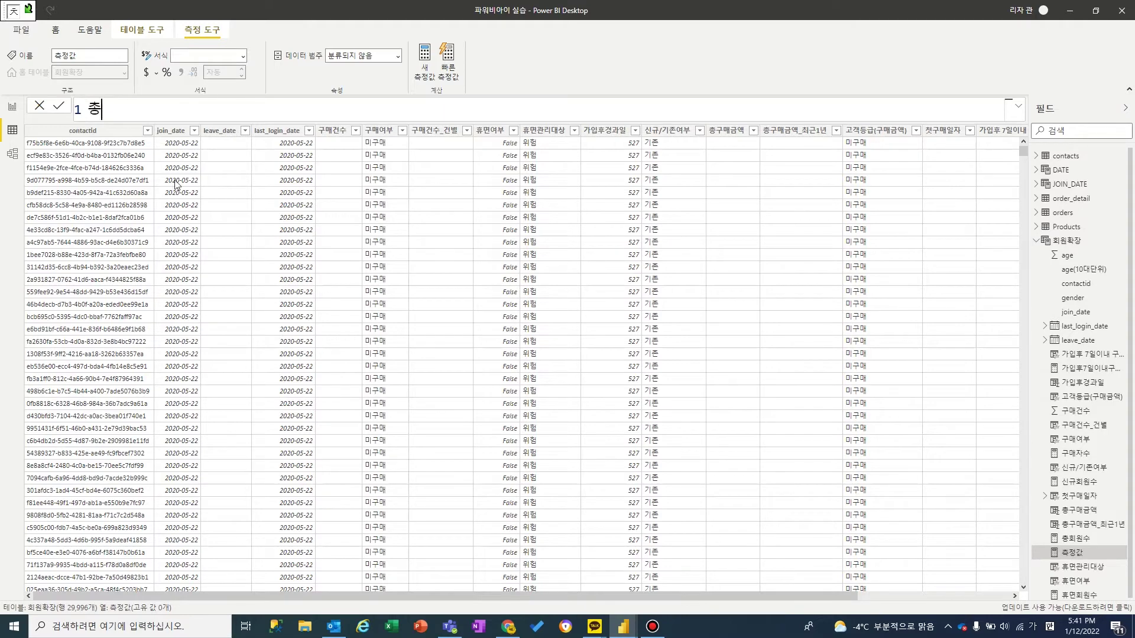
text(회원수_전년대비증가)
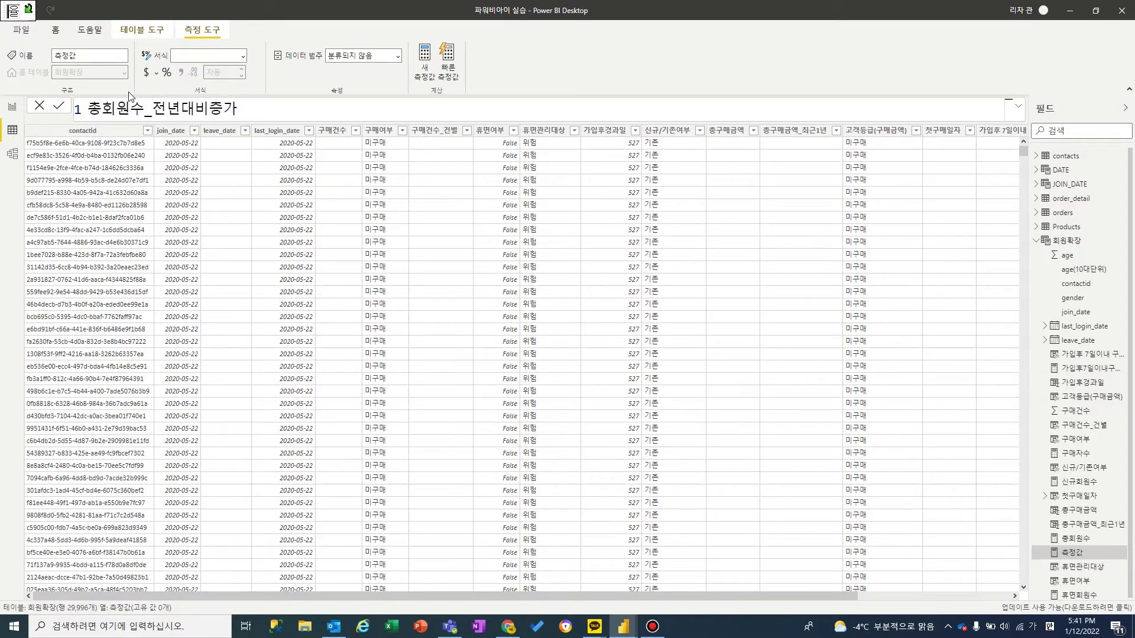
text(율% )
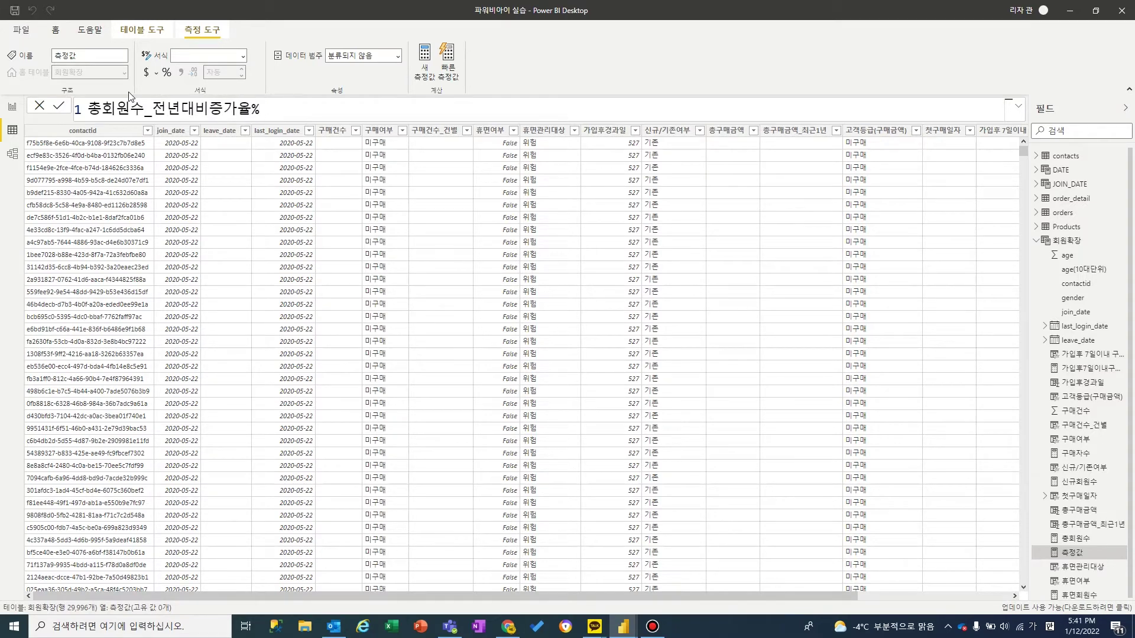
text(=)
Step: Add the comment --총회원수_전년 on the second line of the measure formula
key(shift+Return)
text(--)
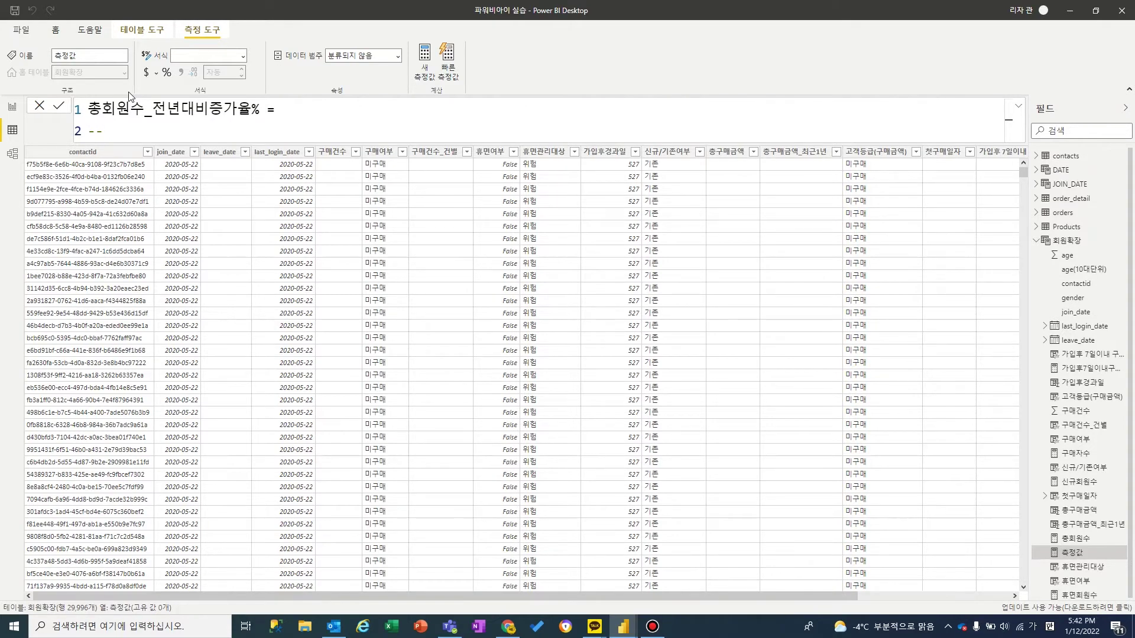
text(ㅊ)
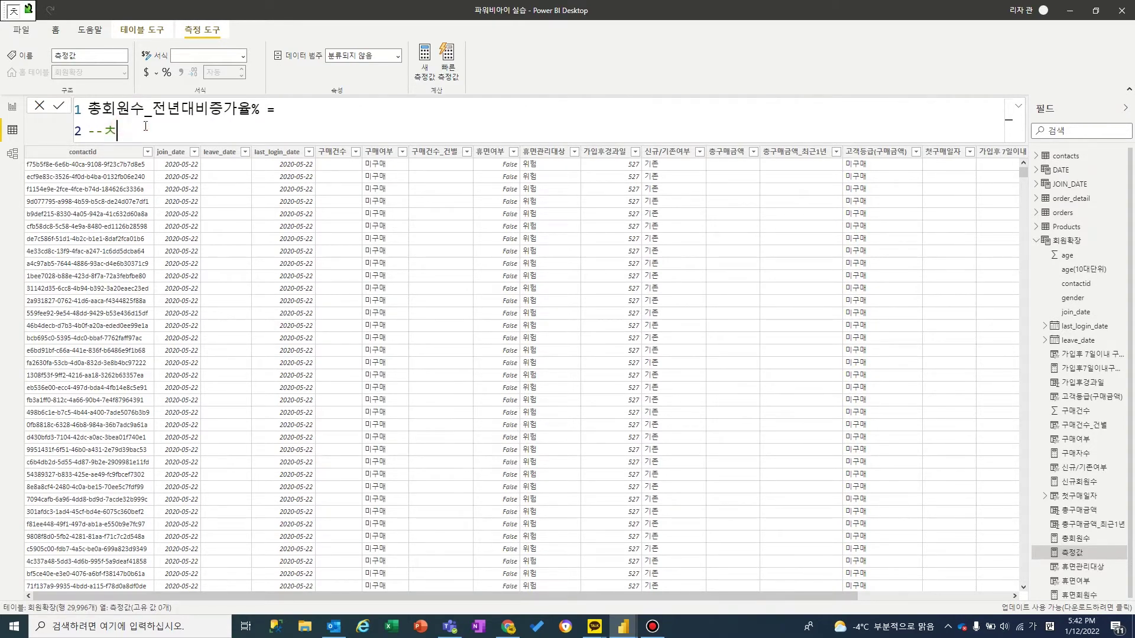
text(ㅗㅇㅎ)
key(BackSpace)
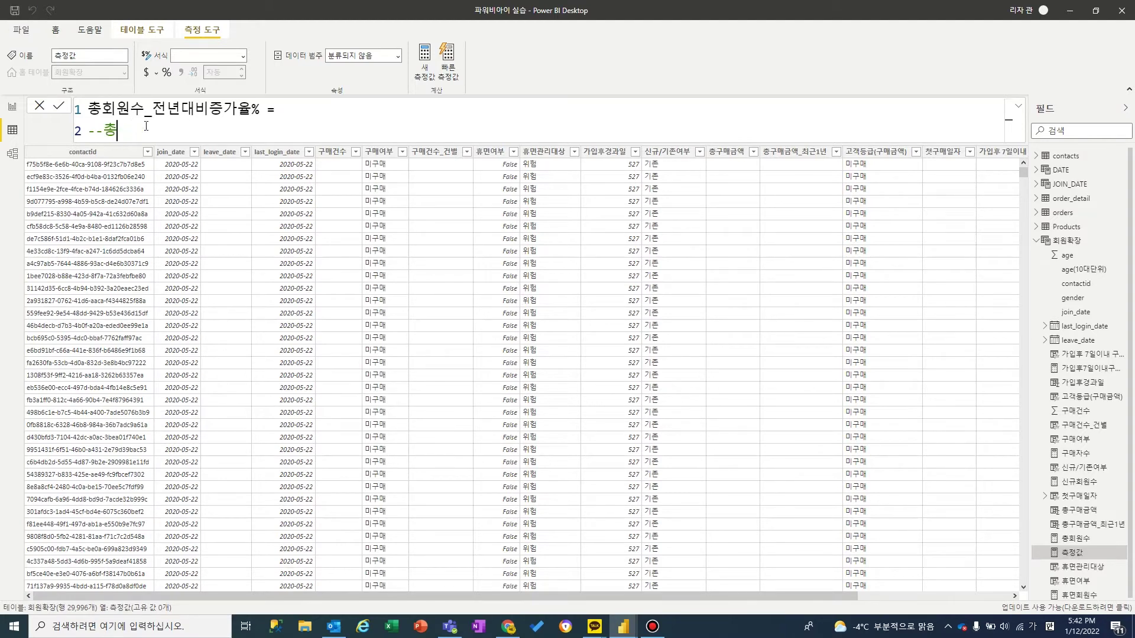
text(회원)
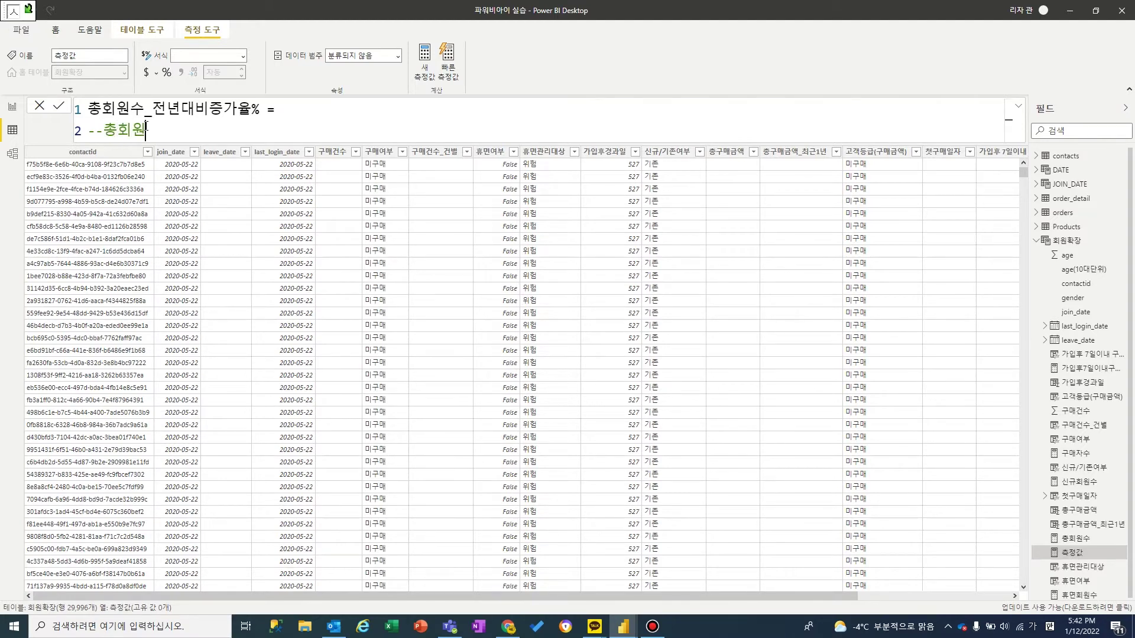
text(수_전년)
Step: Add the comment --회원증가수 on the third line of the measure formula and return to the first line
key(Return)
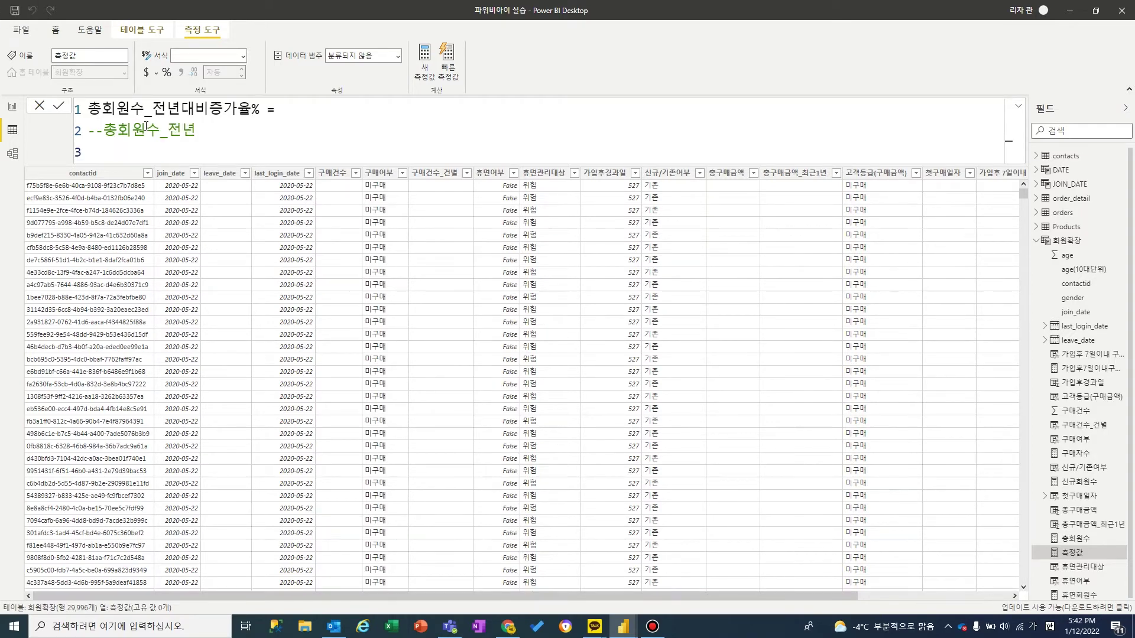
text(--회)
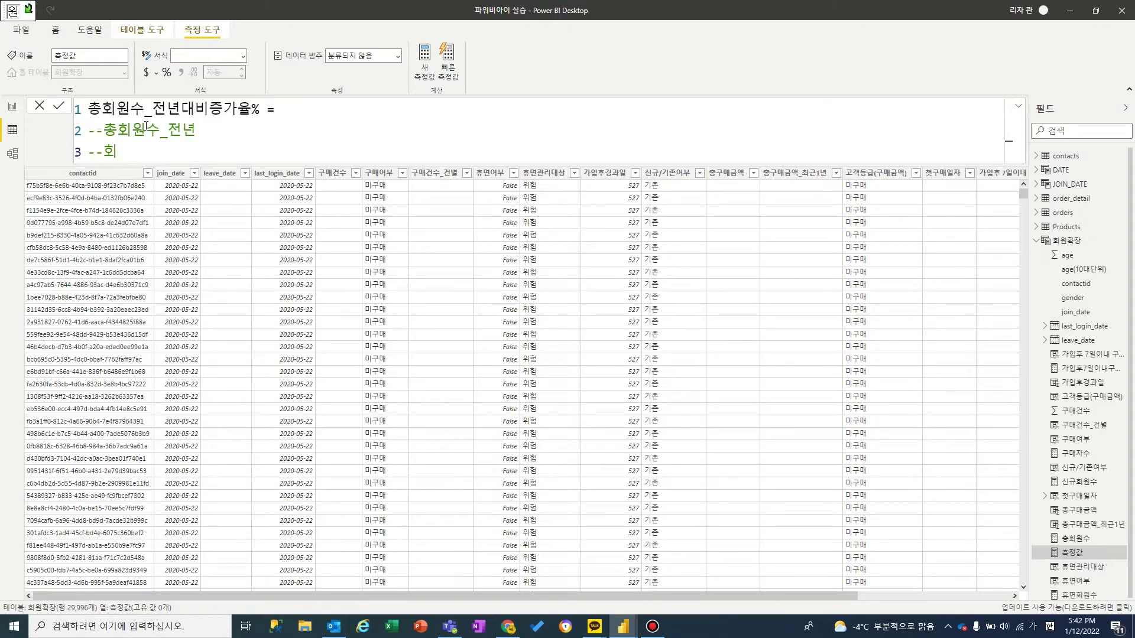
text(원즈아수)
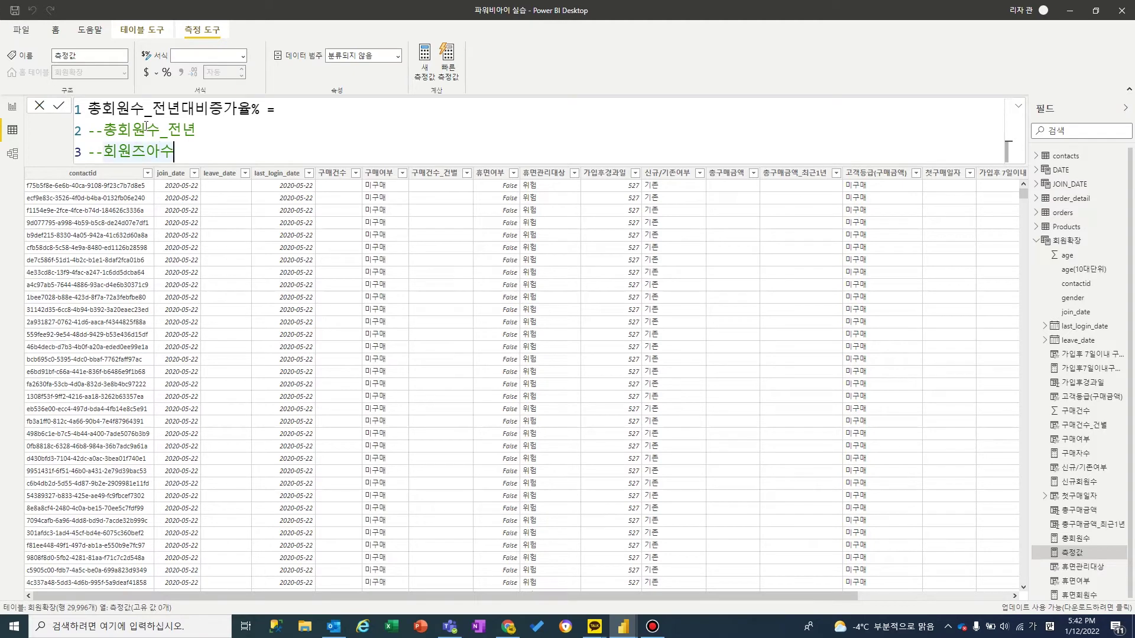
key(Left)
key(BackSpace)
key(BackSpace)
text(증가)
key(Up)
key(Up)
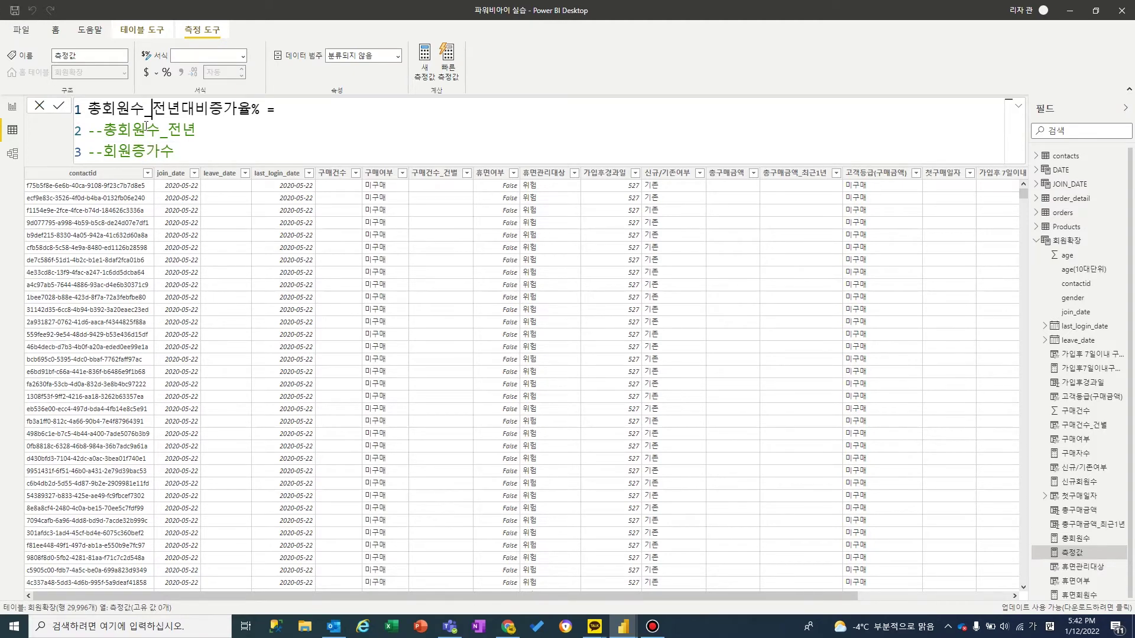
Step: Insert the var keyword ahead of the --총회원수_전년 comment on the second line of the measure formula
key(Down)
key(Down)
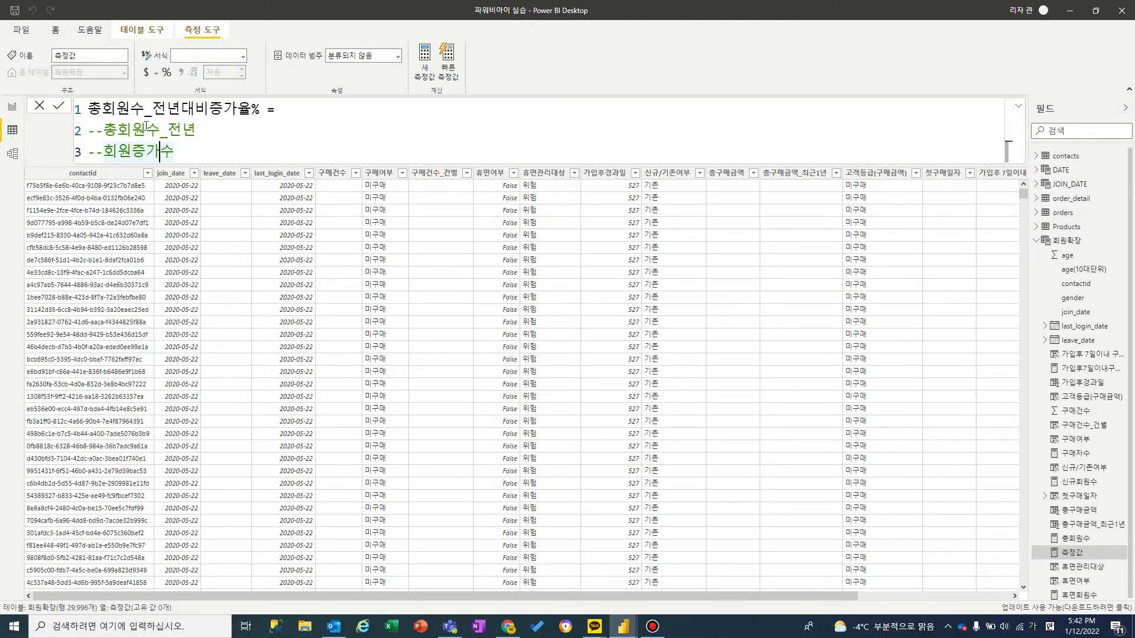
key(Up)
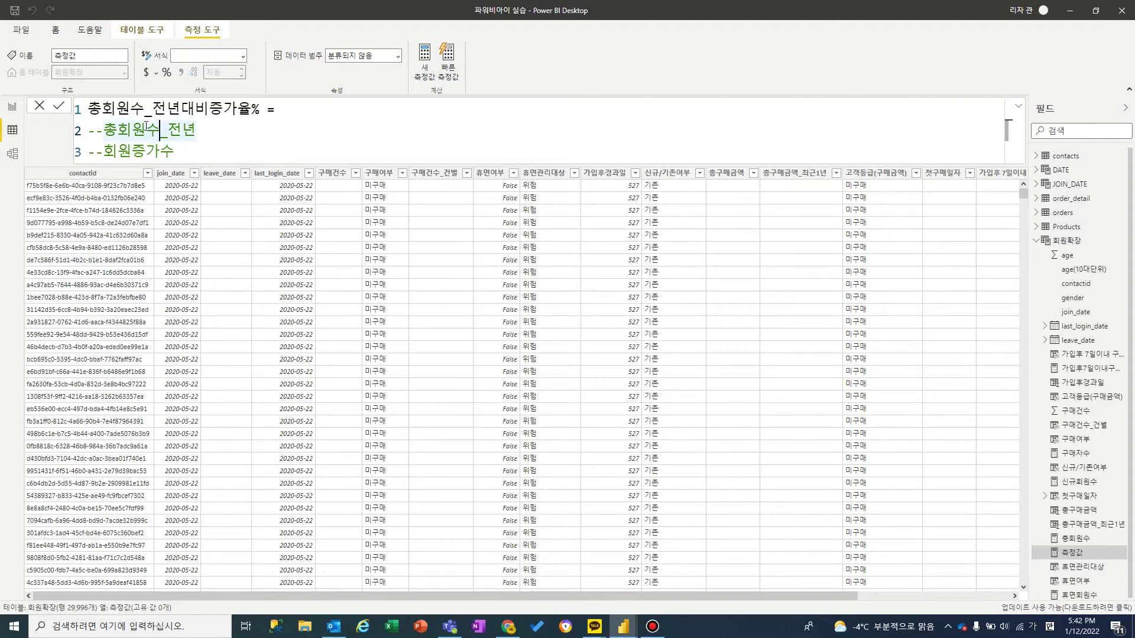
key(Down)
key(Up)
key(Left)
key(Left)
key(Left)
key(Left)
key(Left)
key(Left)
key(Left)
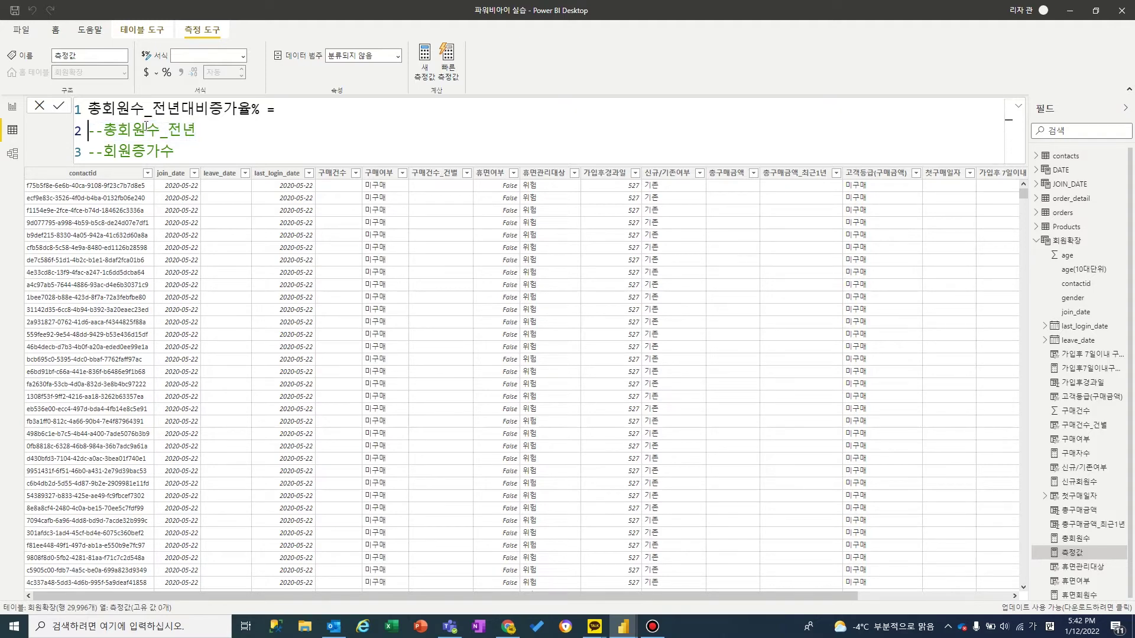
text(ㅍㅁ)
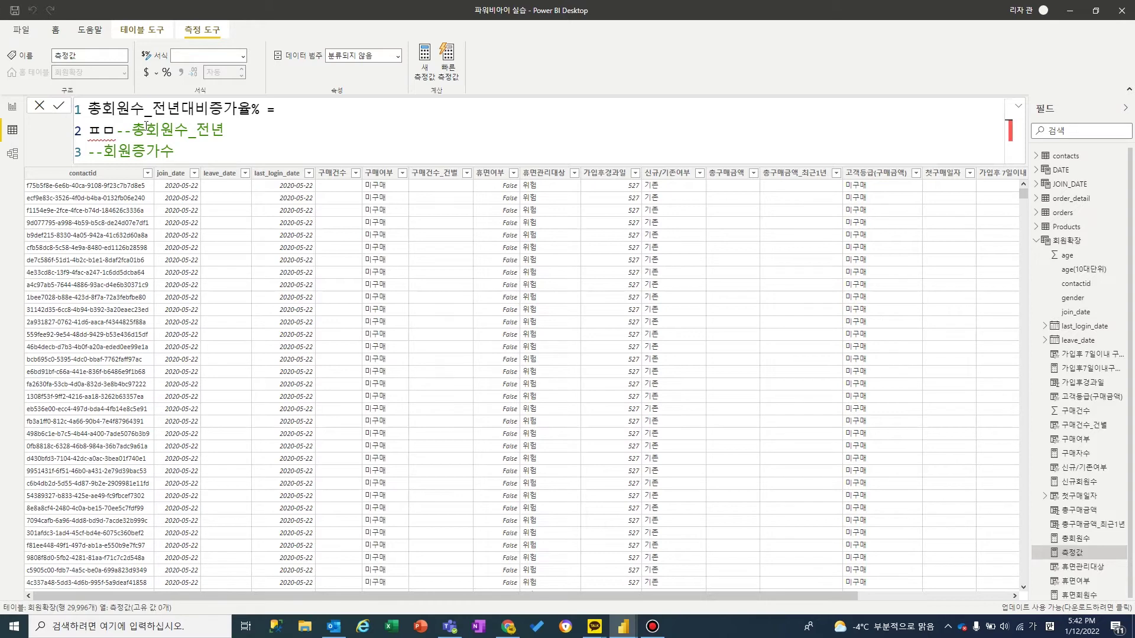
key(BackSpace)
key(BackSpace)
key(Hangul)
text(var )
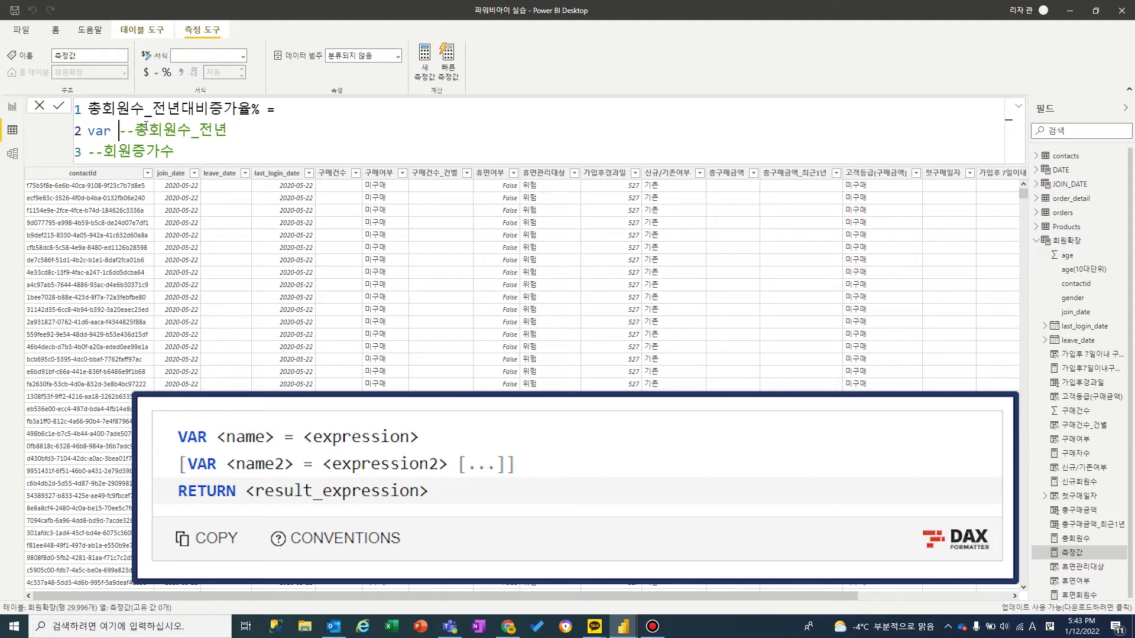
Step: Name the second line's variable member_cnt_PY and follow it with an equals sign
text(mem)
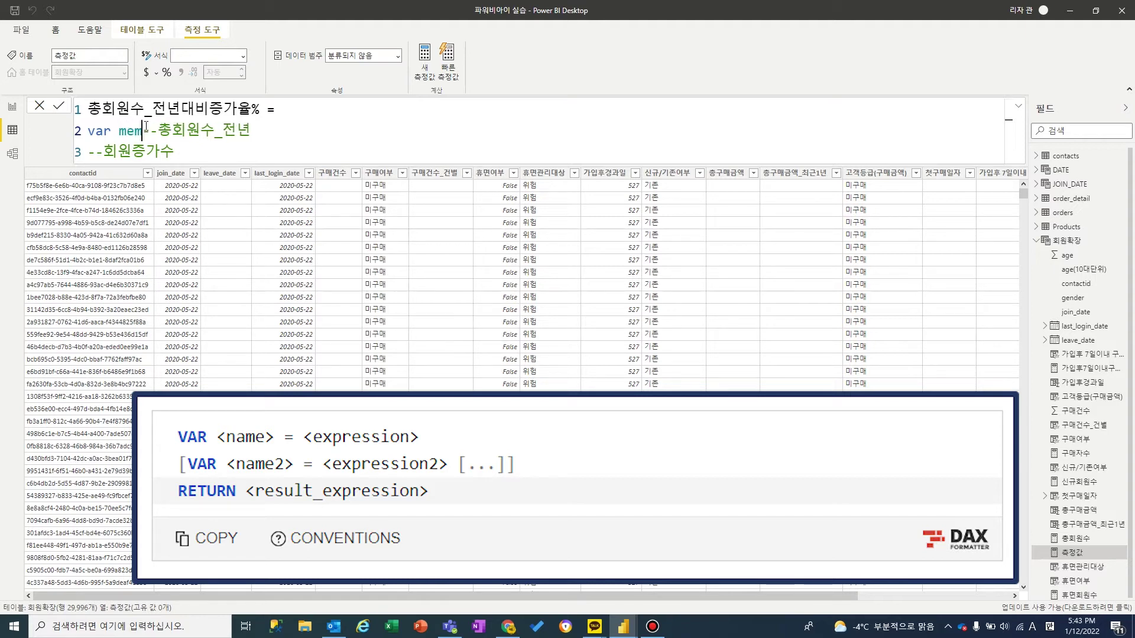
text(ber_c)
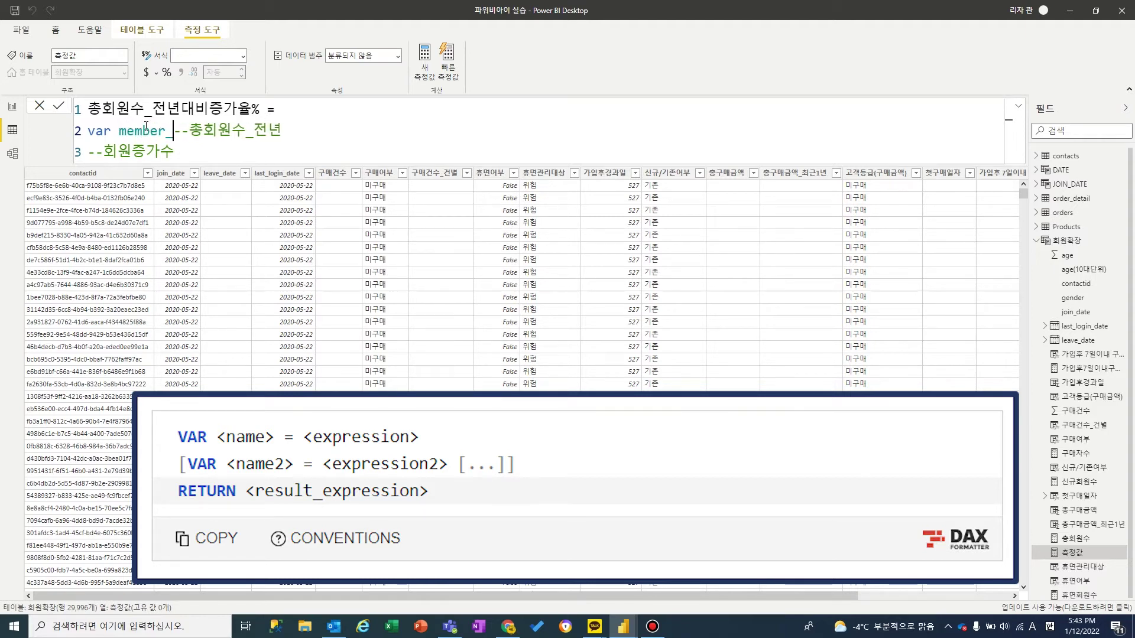
text(nt_)
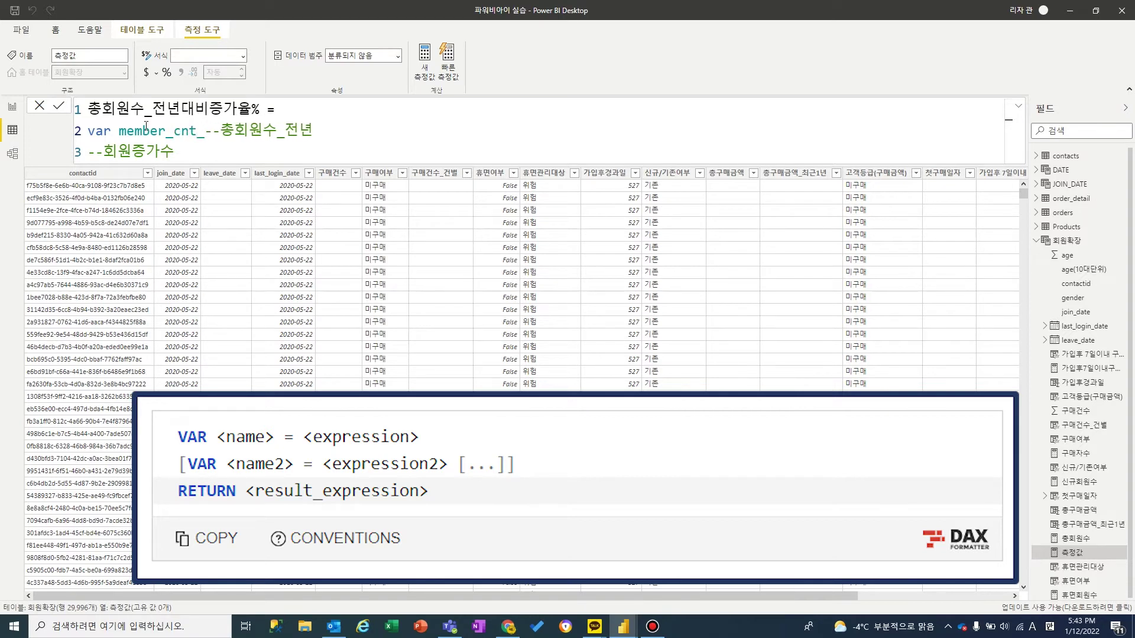
text(PY)
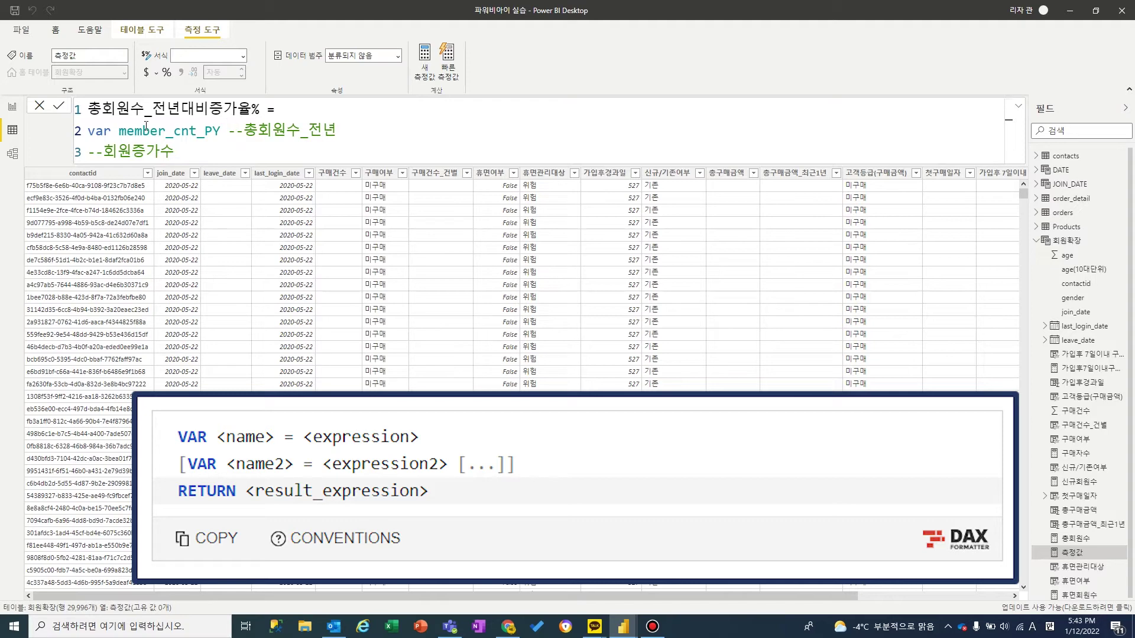
text( =)
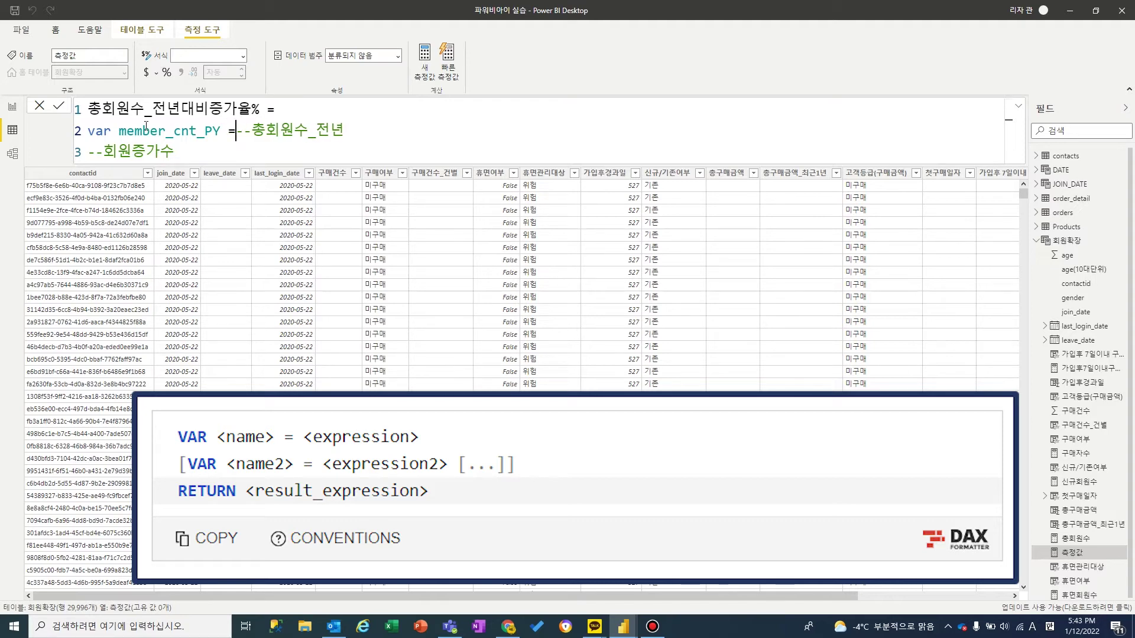
Step: Begin the member_cnt_PY expression with a CALCULATE function that evaluates the [총회원수] measure
text( cal)
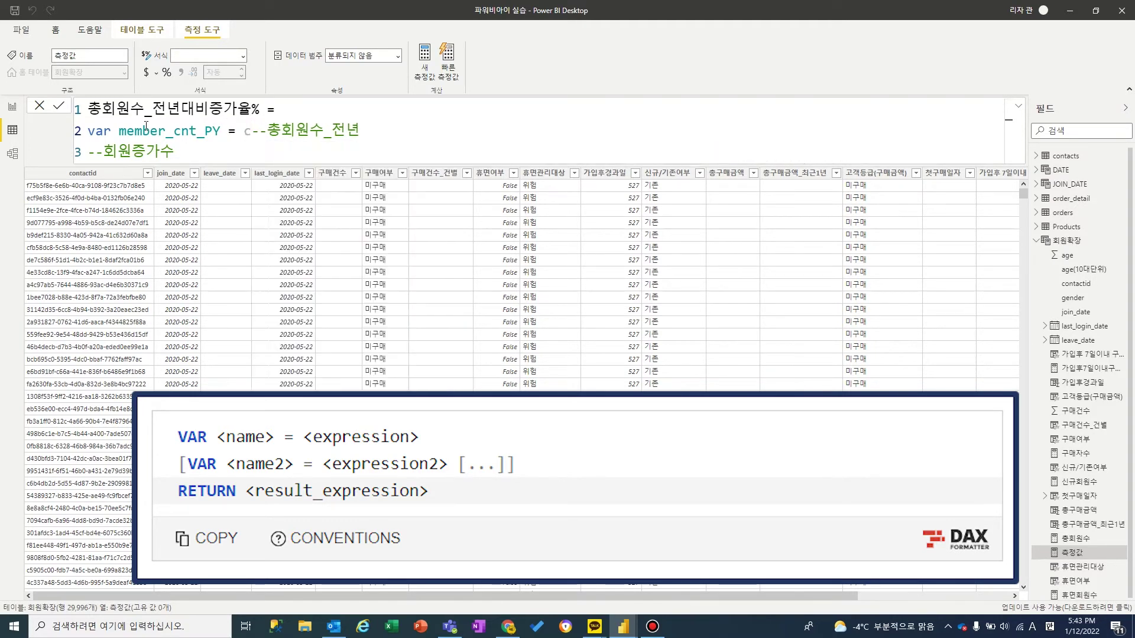
key(Tab)
text([)
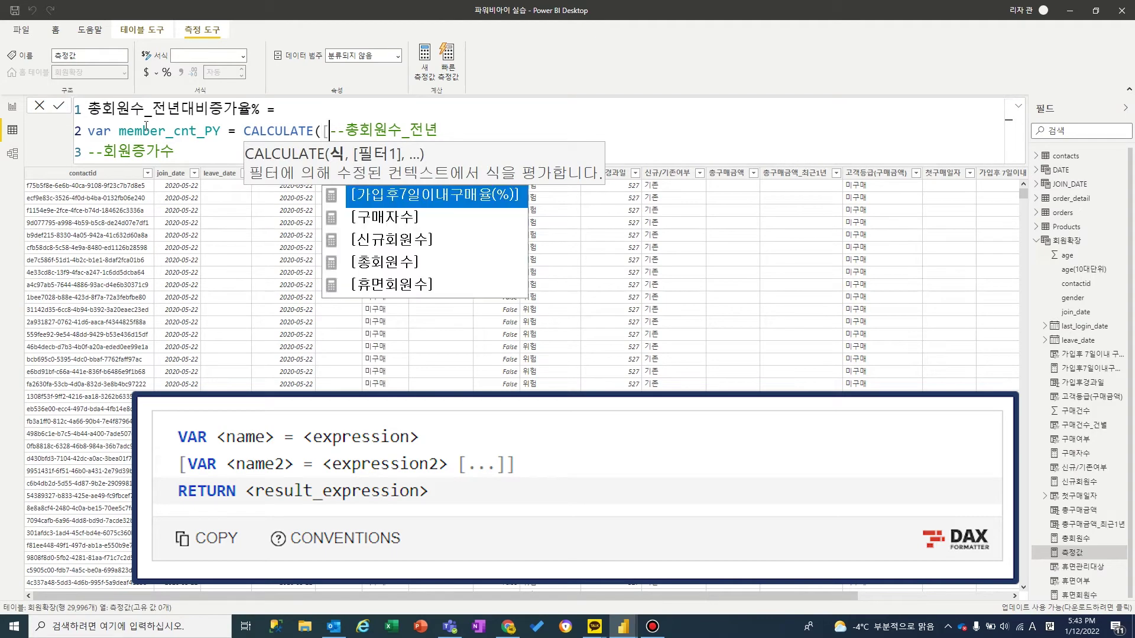
key(Down)
key(Down)
key(Down)
key(Tab)
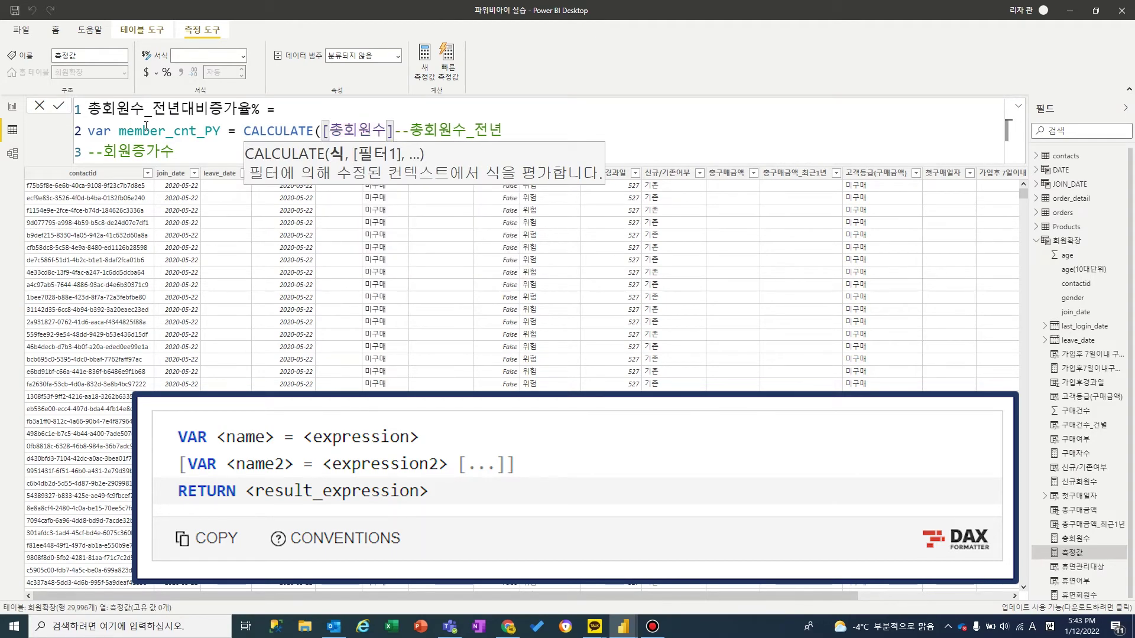
Step: Add a DATEADD filter to the CALCULATE function, using 'JOIN_DATE'[Date] as its dates column
text(,)
text(datead)
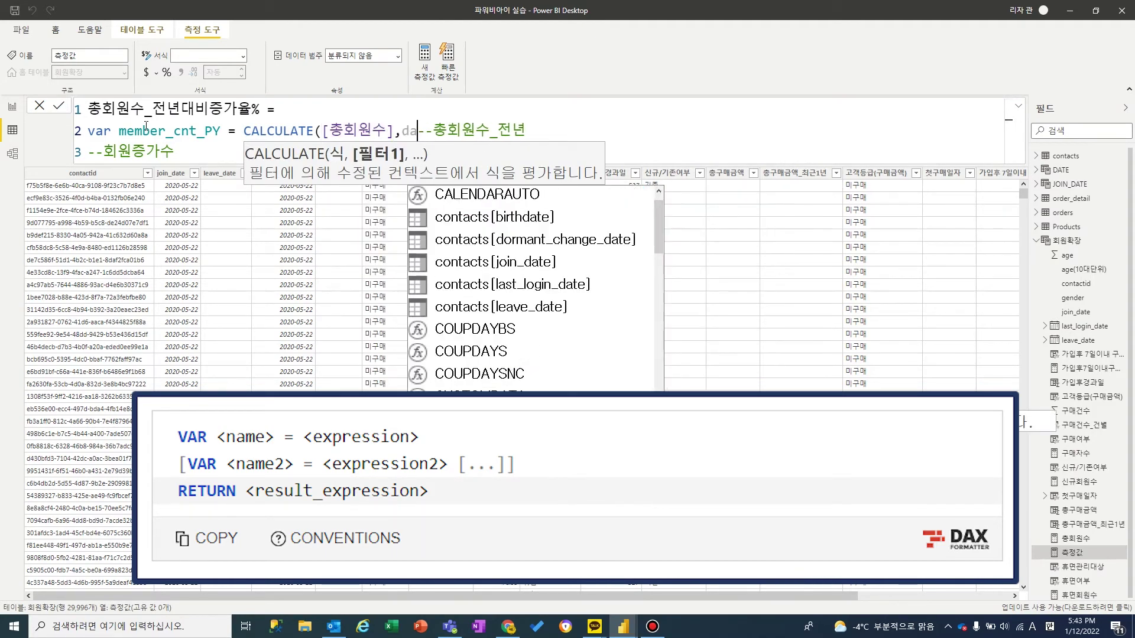
key(Tab)
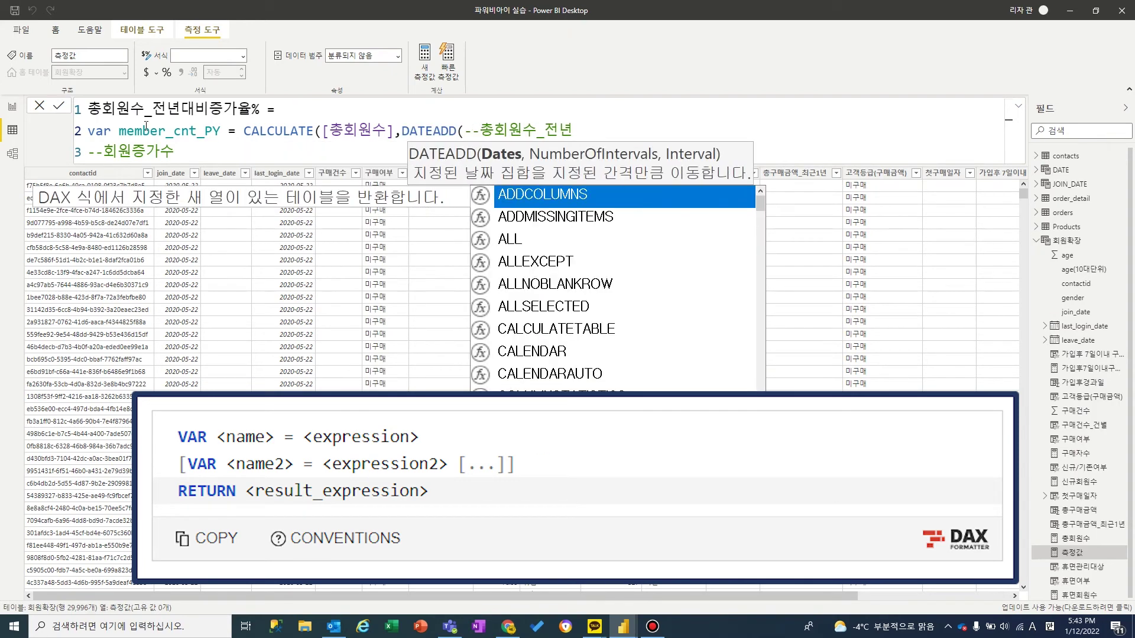
text(')
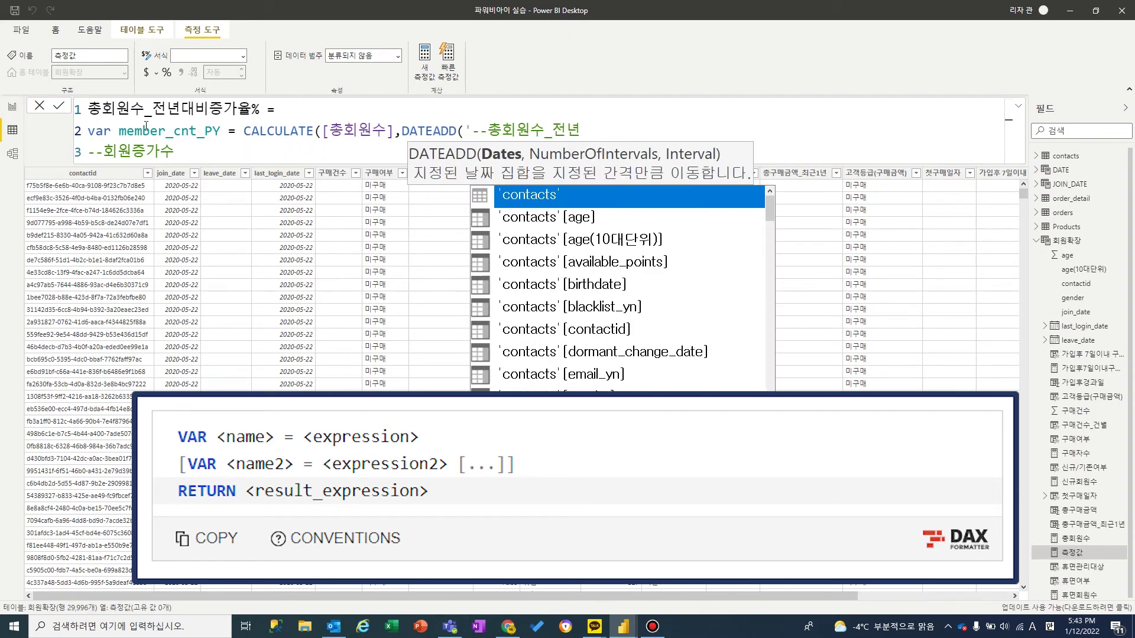
text(join)
key(Down)
key(Down)
key(Down)
key(Down)
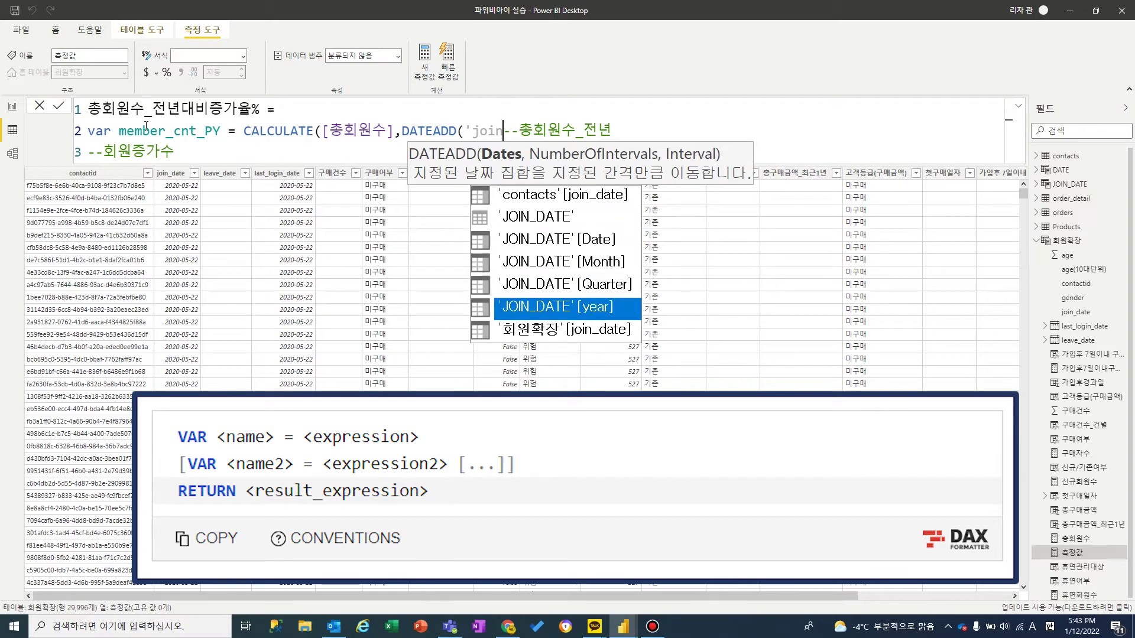
key(Up)
key(Up)
key(Up)
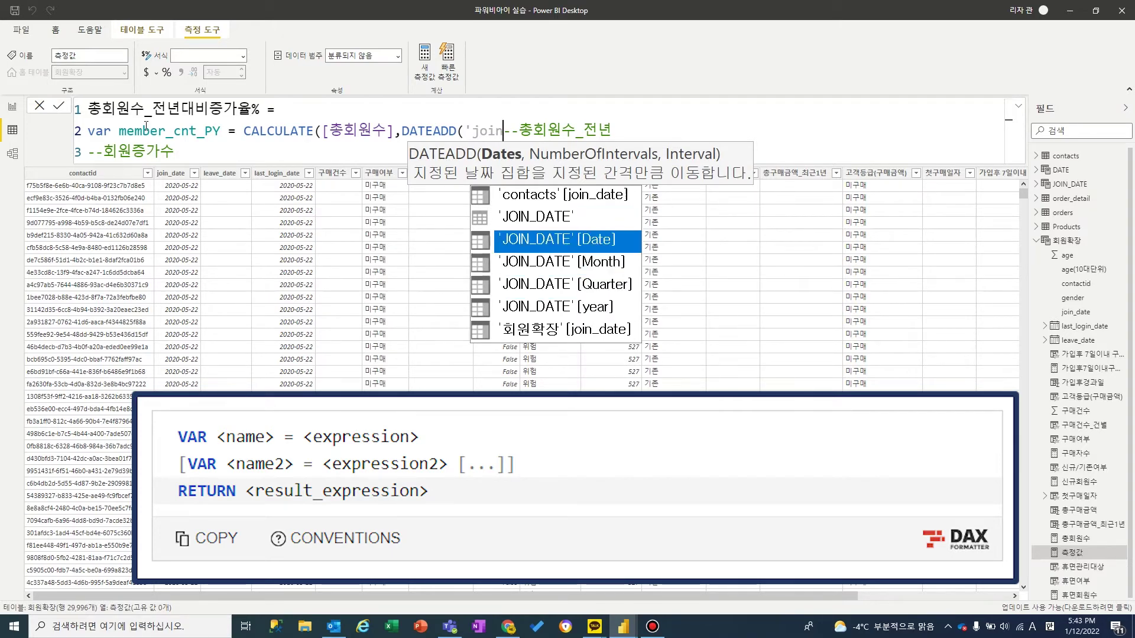
key(Tab)
Step: Set the DATEADD shift to -1 with the YEAR interval and close both functions' parentheses
text(,-1,ye)
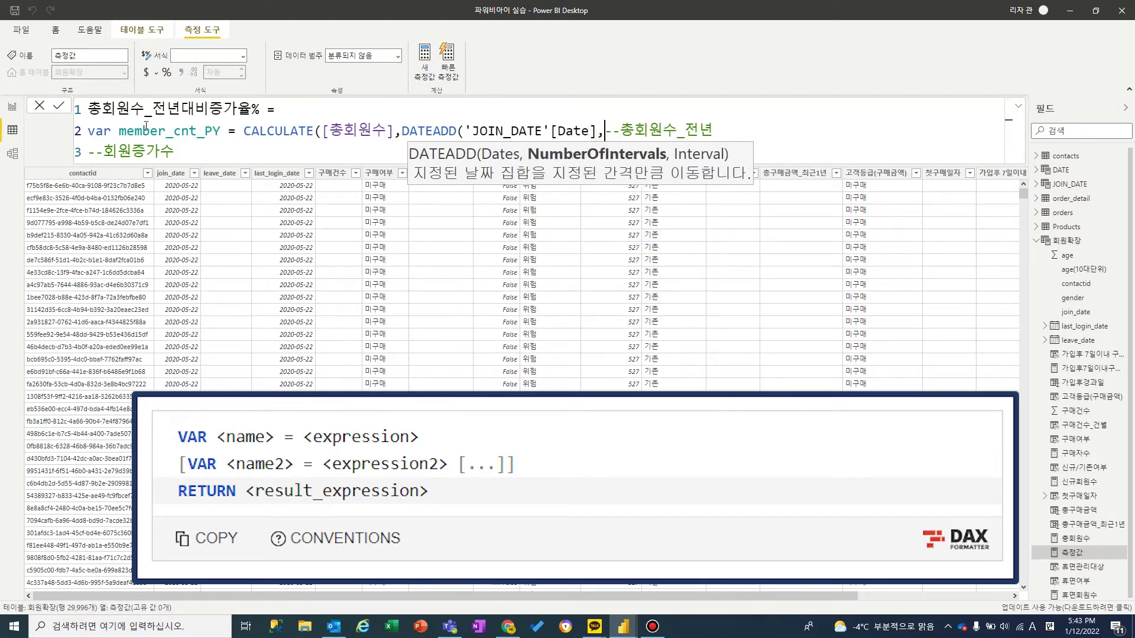
key(Tab)
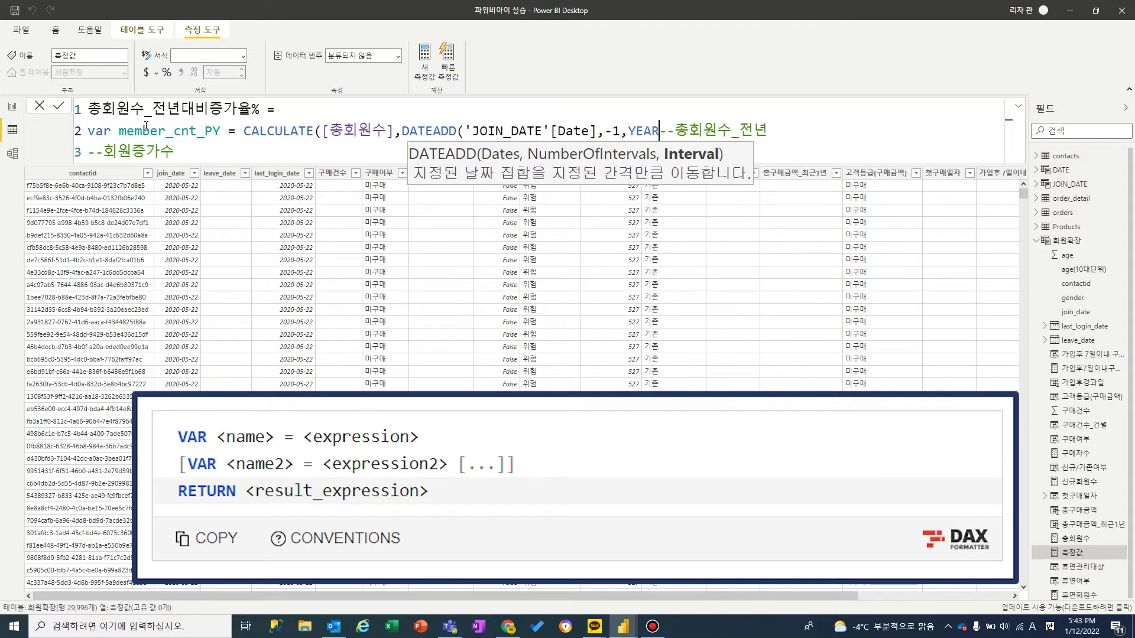
text())
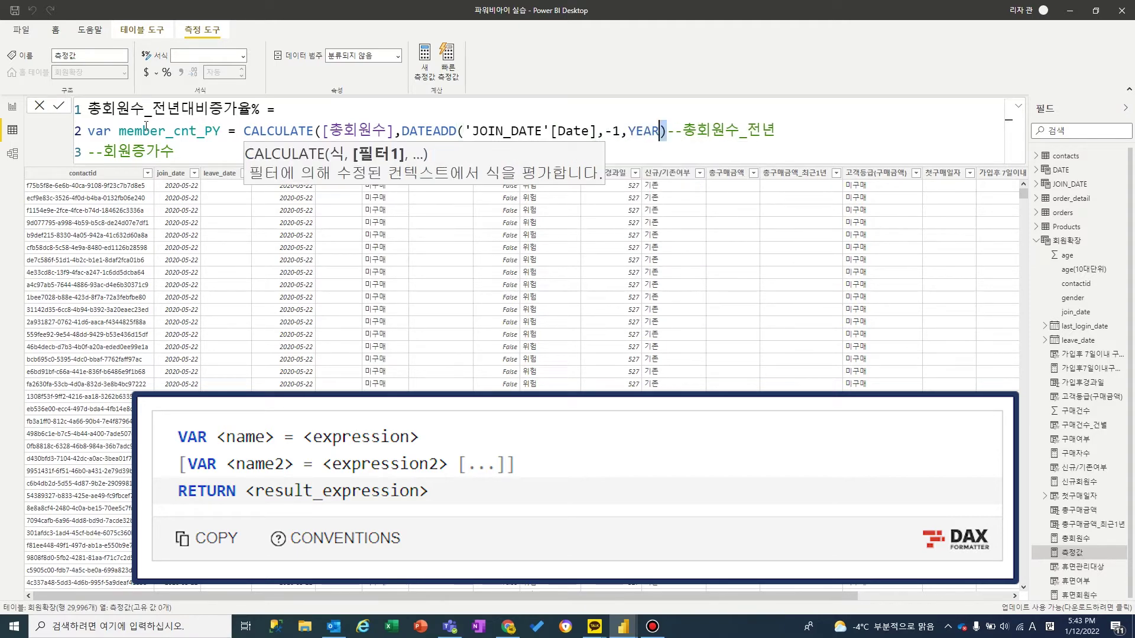
text())
Step: Highlight the whole CALCULATE expression on the second line to review it
key(shift+Left)
key(shift+Left)
key(shift+Left)
key(shift+Left)
key(shift+Left)
key(shift+Left)
key(shift+Left)
key(shift+Left)
key(shift+Left)
key(shift+Left)
key(shift+Left)
key(shift+Left)
key(shift+Left)
key(shift+Left)
key(shift+Left)
key(shift+Left)
key(shift+Left)
key(shift+Left)
key(shift+Left)
key(shift+Left)
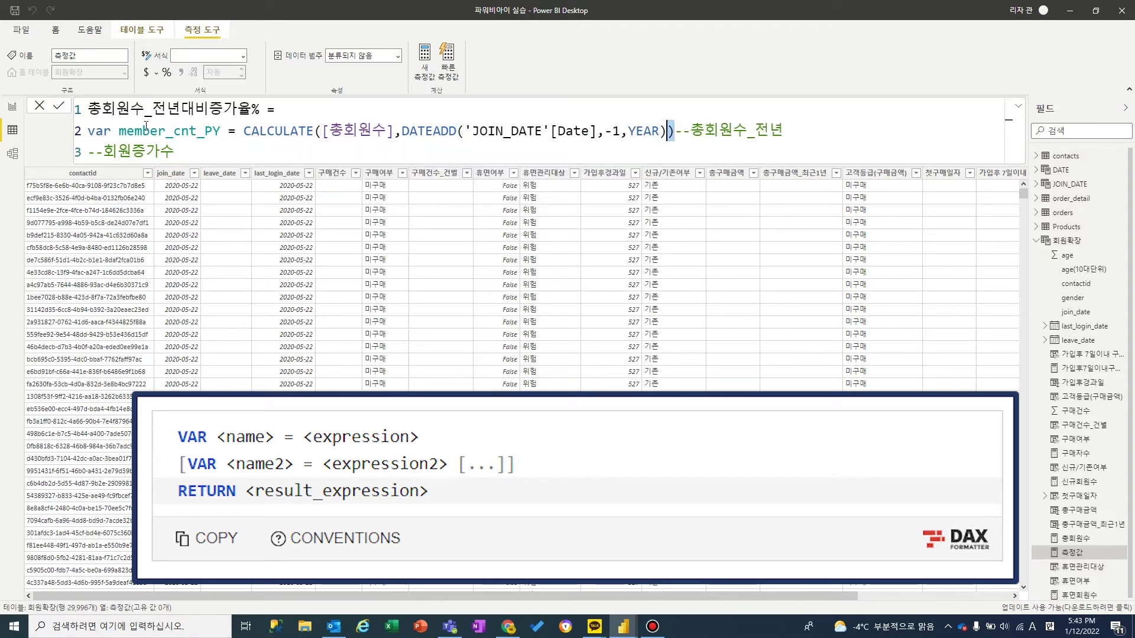
key(shift+Left)
key(shift+Left)
key(shift+Left)
key(shift+Left)
key(shift+Left)
key(shift+Left)
key(shift+Left)
key(shift+Left)
key(shift+Left)
key(shift+Left)
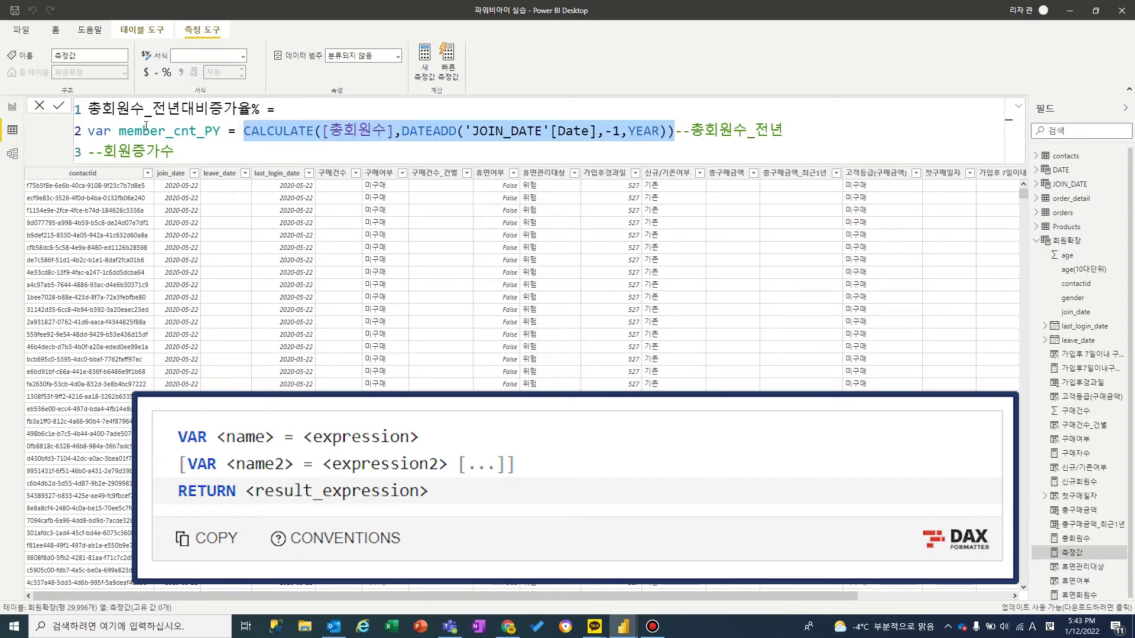
Step: Highlight the variable name member_cnt_PY on the second line to review where the expression is stored
key(Left)
key(Left)
key(Left)
key(Left)
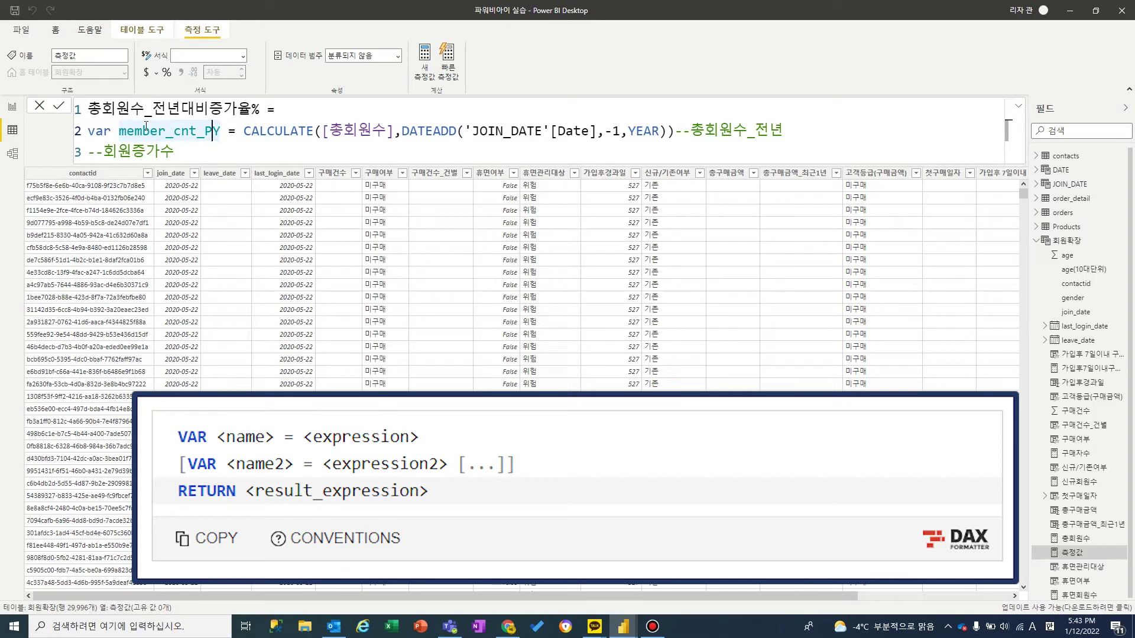
key(ctrl+Left)
key(shift+Right)
key(shift+Right)
key(shift+Right)
key(shift+Right)
key(shift+Right)
key(shift+Right)
key(shift+Right)
key(shift+Right)
key(shift+Right)
key(shift+Right)
key(shift+Right)
key(shift+Right)
key(shift+Right)
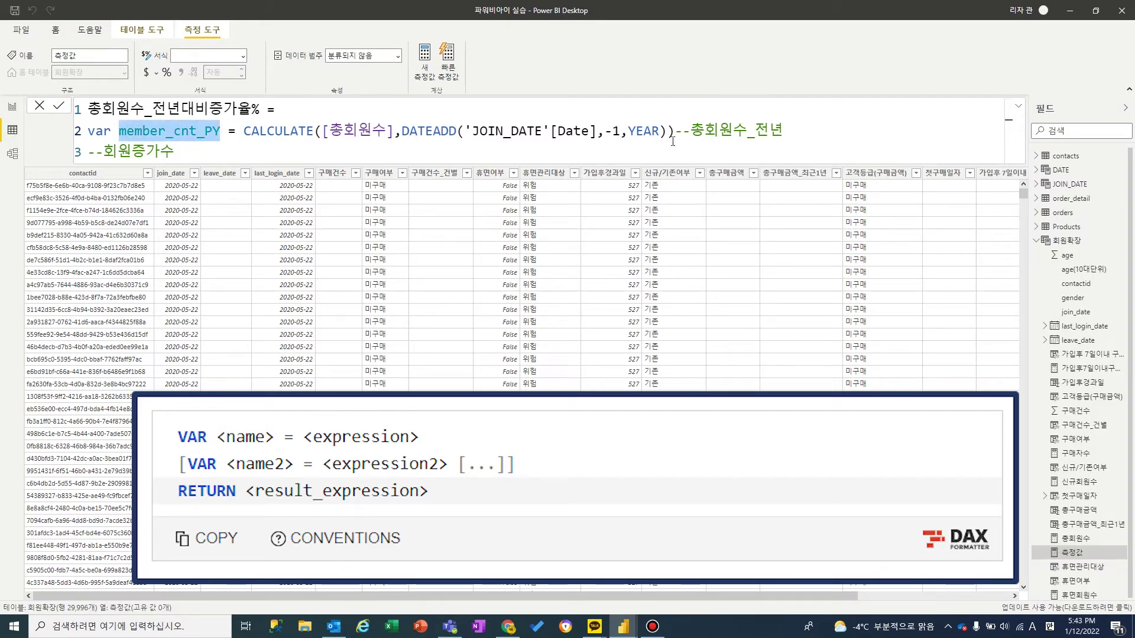
Step: Put a space before the second line's comment and declare var growth_cnt = ahead of the --회원증가수 comment
click(673, 141)
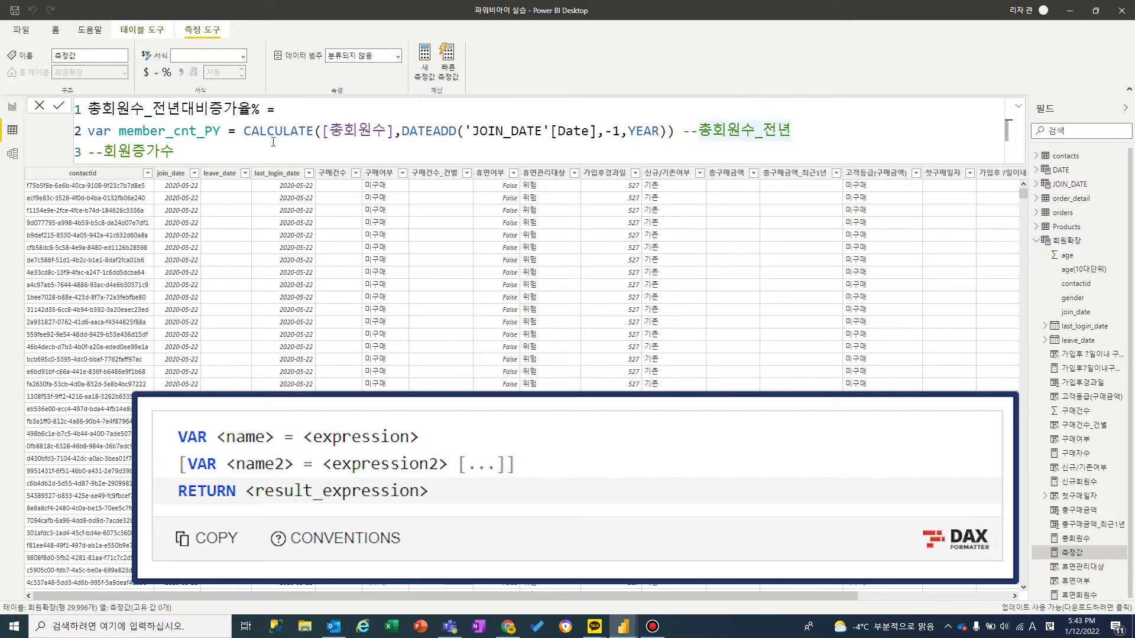
click(90, 151)
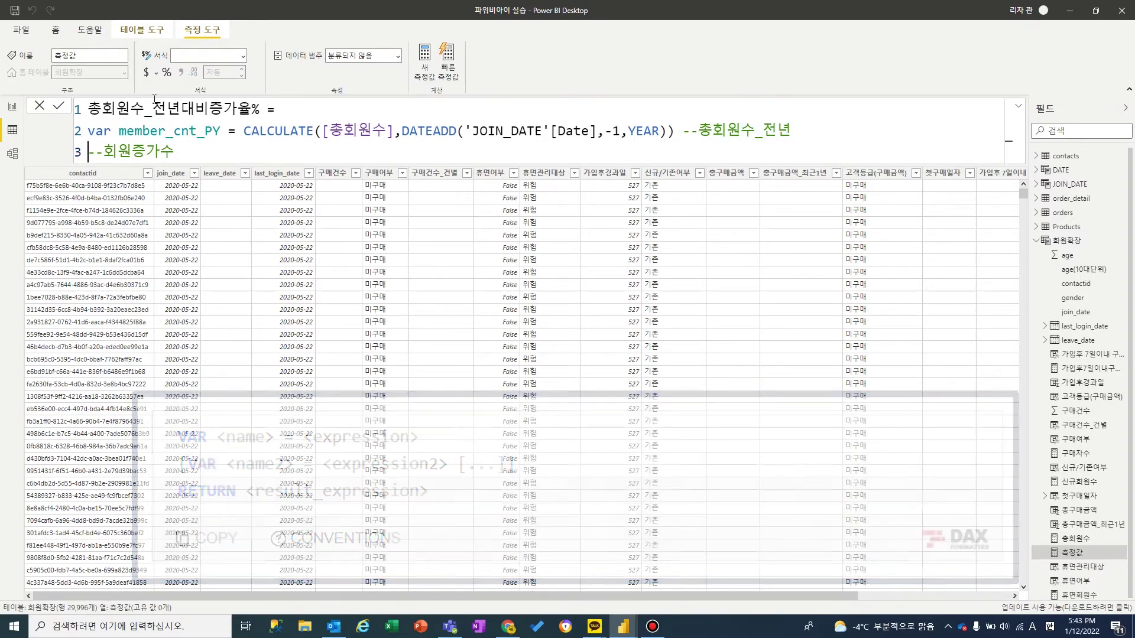
text(var )
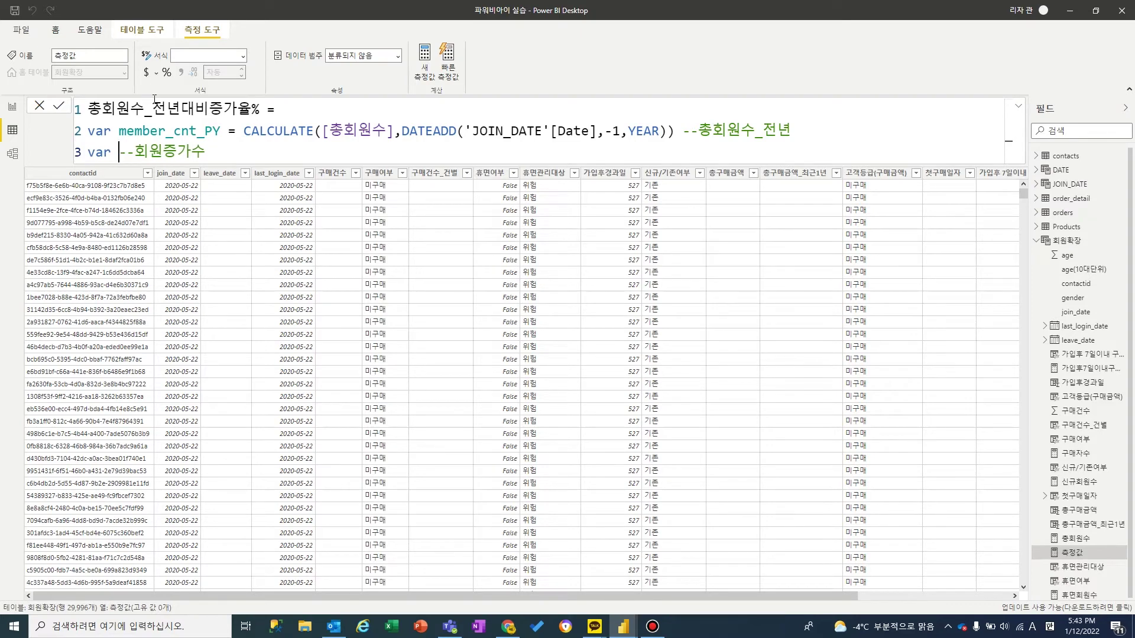
text(g)
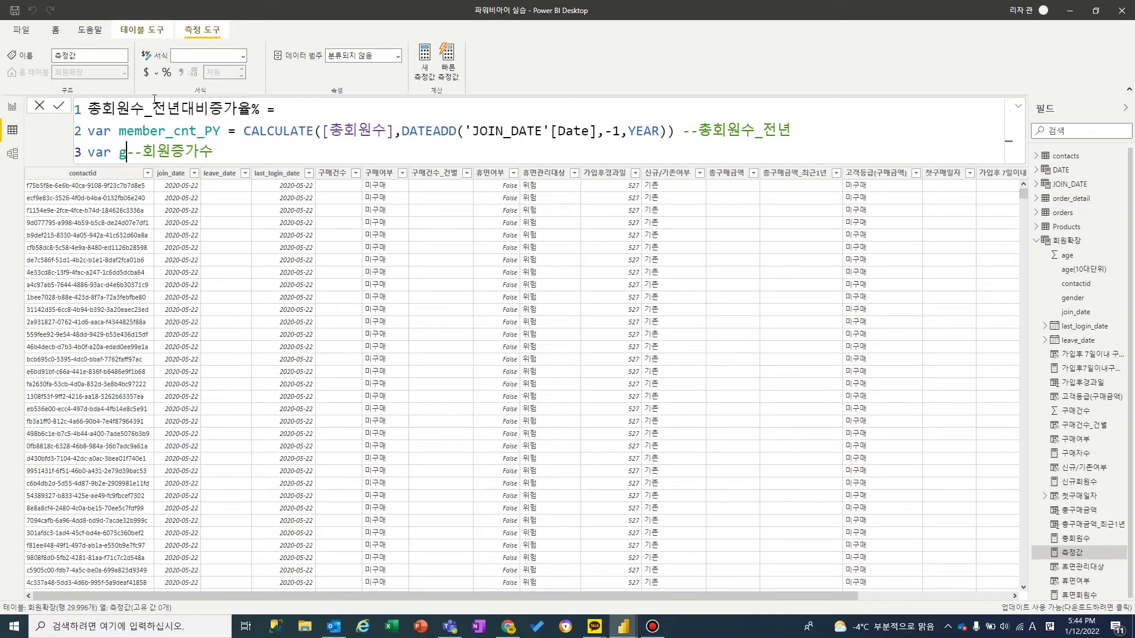
text(rowth_cn)
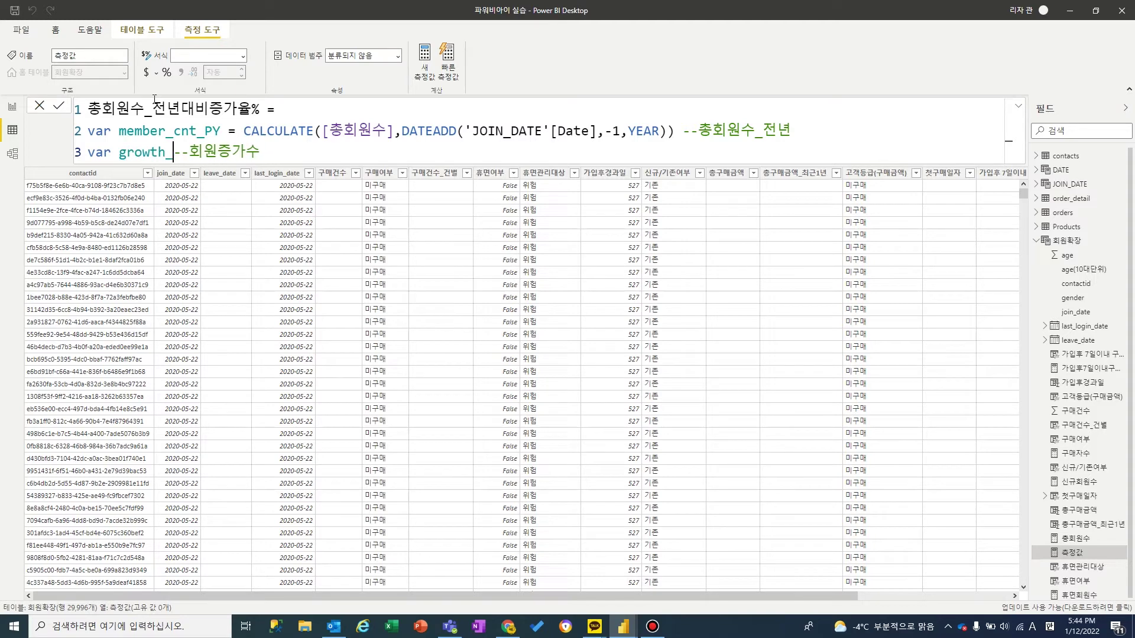
text(t = )
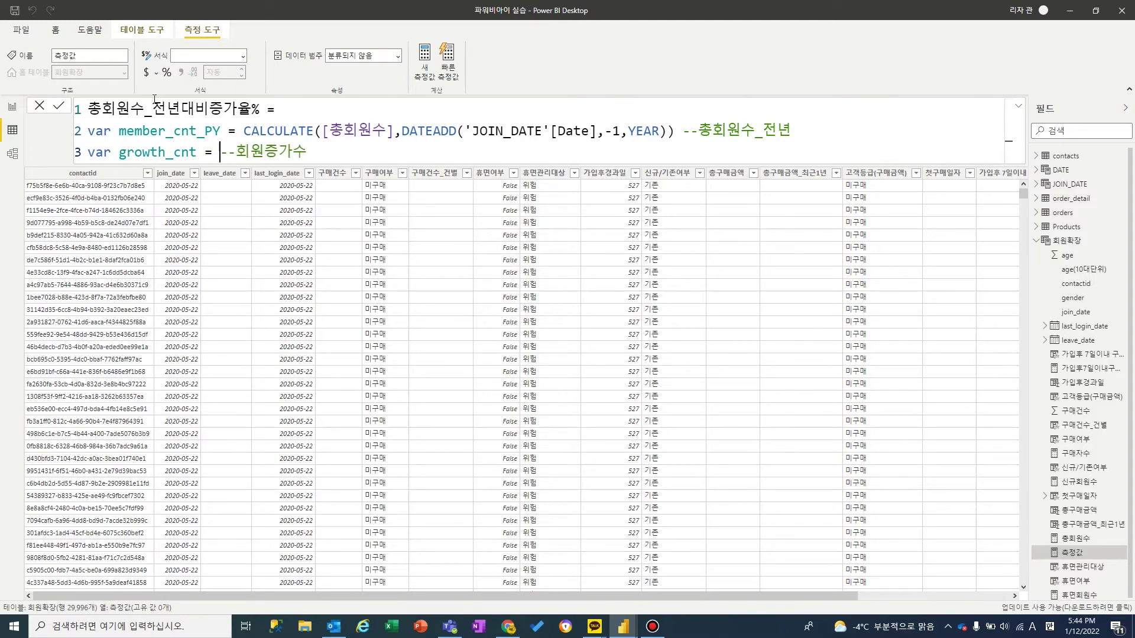
Step: Define growth_cnt as [총회원수]-member_cnt_PY
text([총회원수]-)
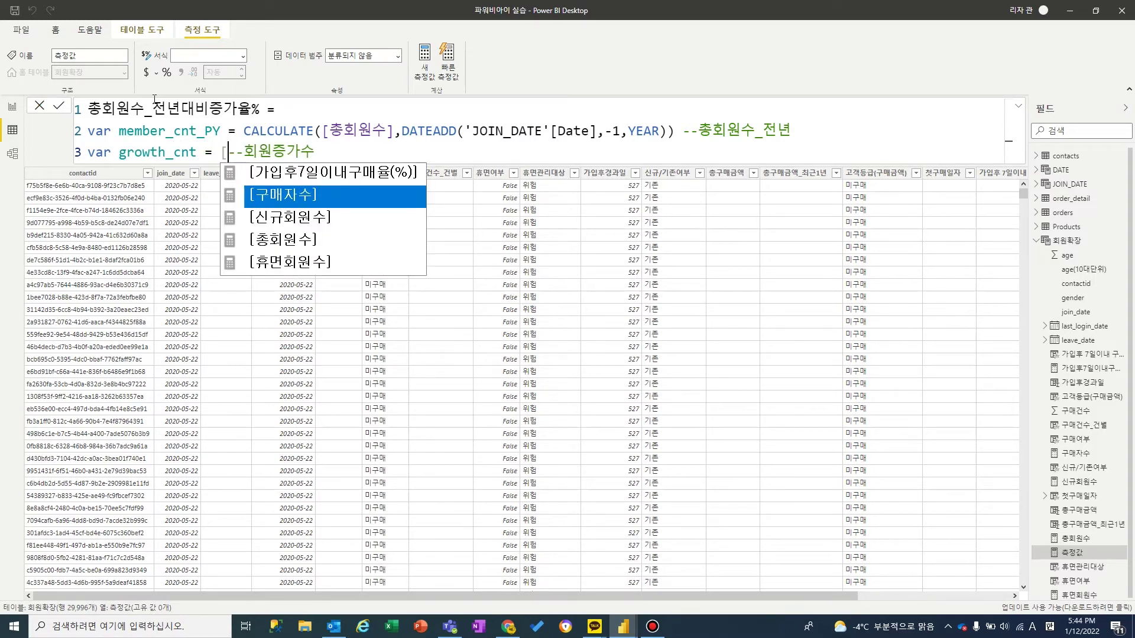
text(mem)
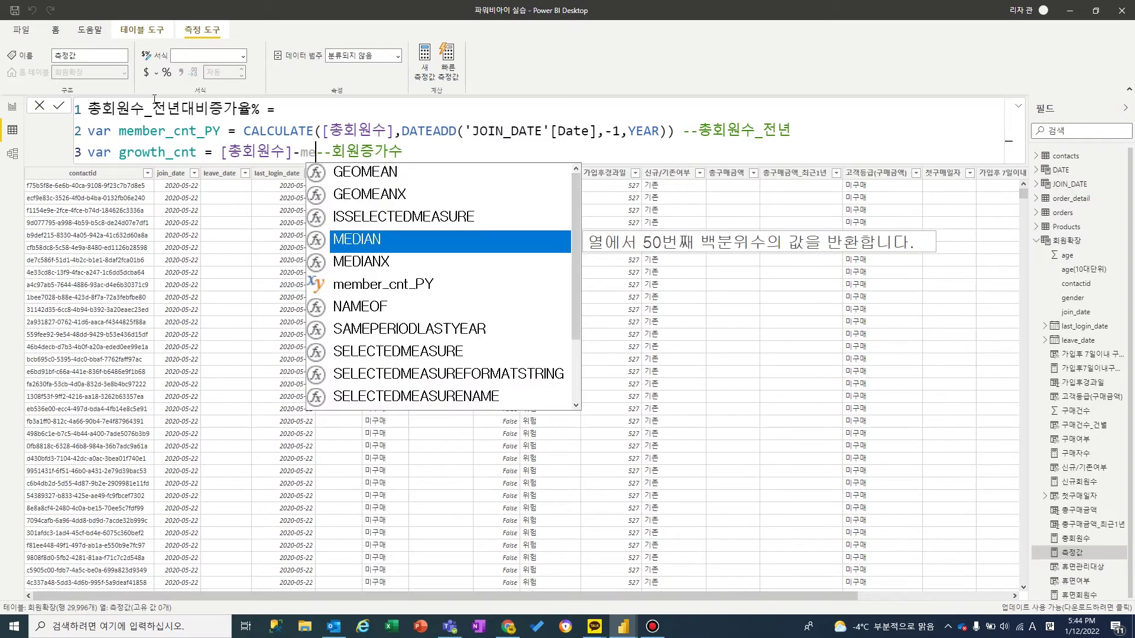
key(Tab)
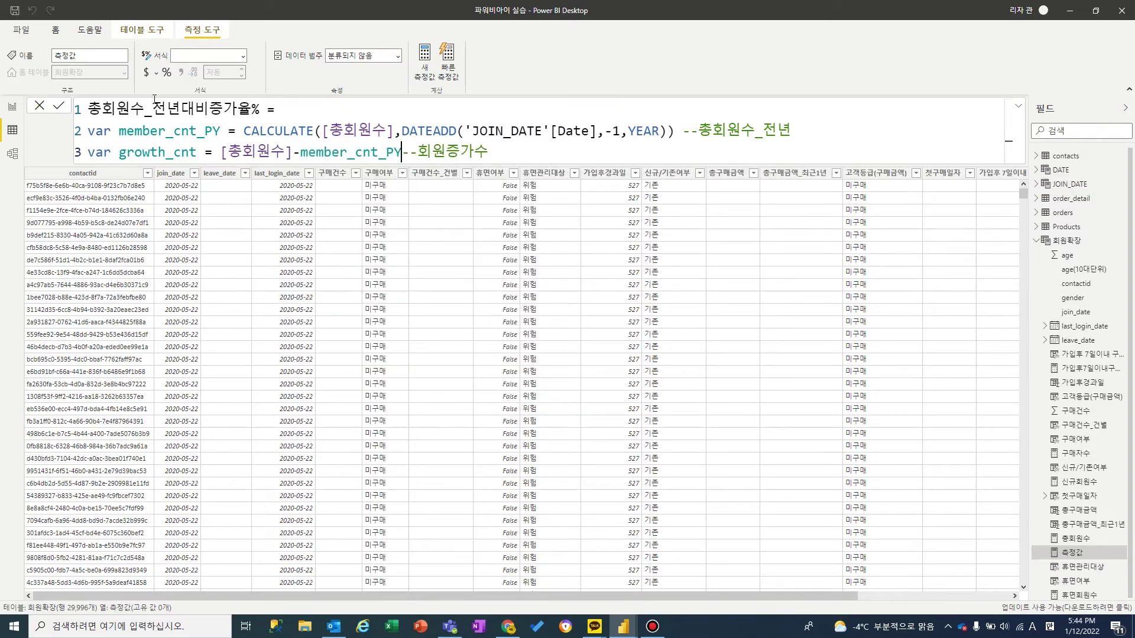
Step: Highlight the subtraction expression assigned to growth_cnt on the third line to review it
key(Left)
key(Left)
key(Left)
key(Left)
key(Left)
key(Left)
key(Left)
key(Left)
key(Left)
key(Left)
key(Left)
key(Left)
key(Left)
key(Left)
key(Left)
key(Left)
key(Left)
key(Left)
key(Left)
key(Left)
key(Right)
key(Right)
key(Right)
key(shift+Right)
key(shift+Right)
key(shift+Right)
key(shift+Right)
key(shift+Right)
key(shift+Right)
key(shift+Right)
key(shift+Right)
key(shift+Right)
key(shift+Right)
key(shift+Right)
key(shift+Right)
key(shift+Right)
key(shift+Right)
key(shift+Right)
key(shift+Right)
key(shift+Right)
key(shift+Right)
key(shift+Right)
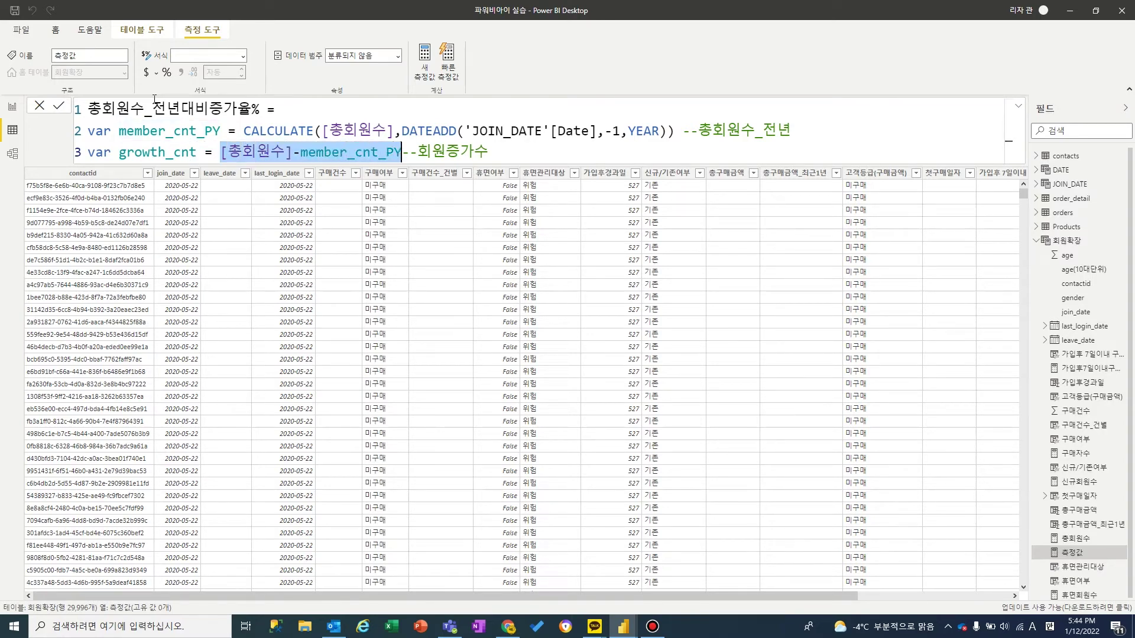
Step: Separate the --회원증가수 comment from the growth_cnt expression on the third line with a space
key(Right)
key(Right)
key(Right)
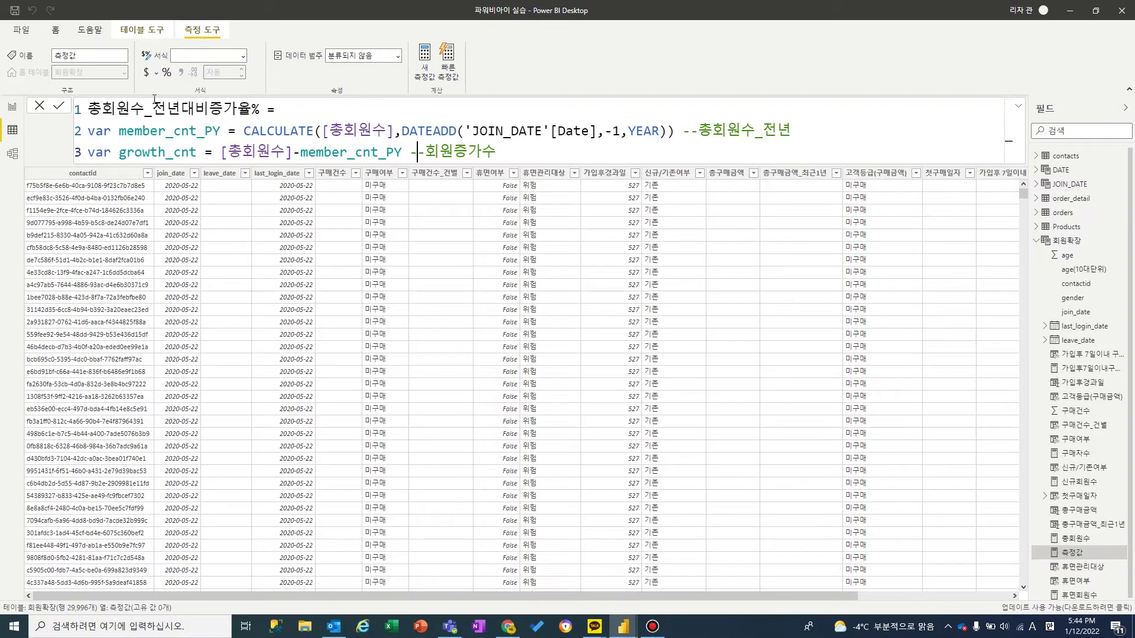
key(Right)
Step: Highlight the variable name member_cnt_PY in the growth_cnt expression on the third line to review it
key(Left)
key(Left)
key(Left)
key(Left)
key(Left)
key(Left)
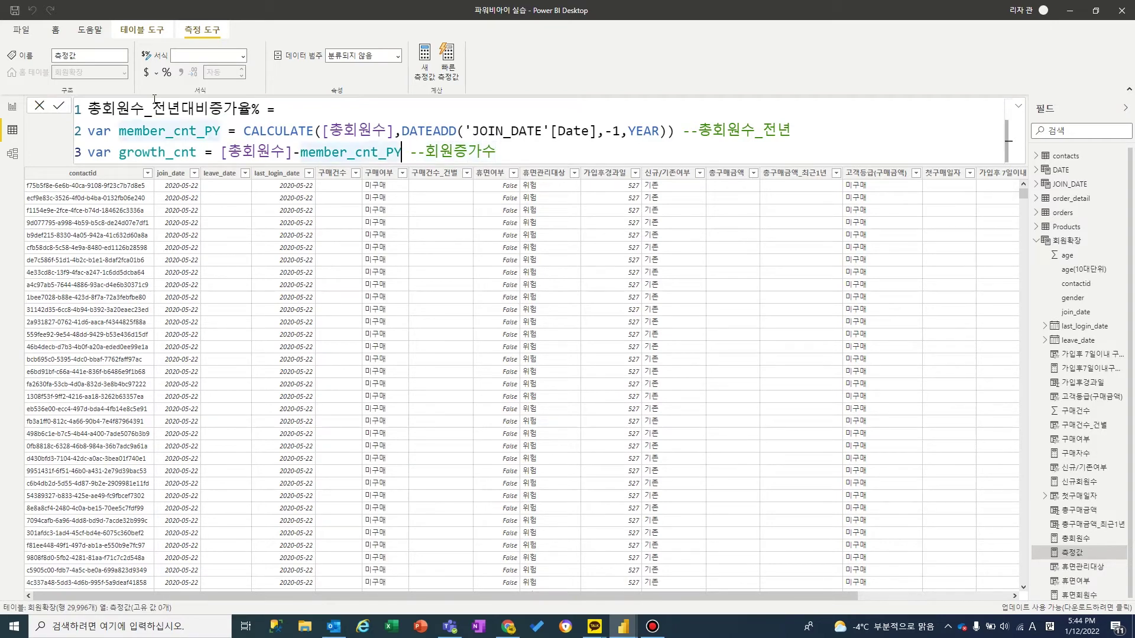
key(shift+Left)
key(shift+Left)
key(shift+Left)
key(shift+Left)
key(shift+Left)
key(shift+Left)
key(shift+Left)
key(shift+Left)
key(shift+Left)
key(shift+Left)
key(shift+Left)
key(shift+Left)
key(shift+Left)
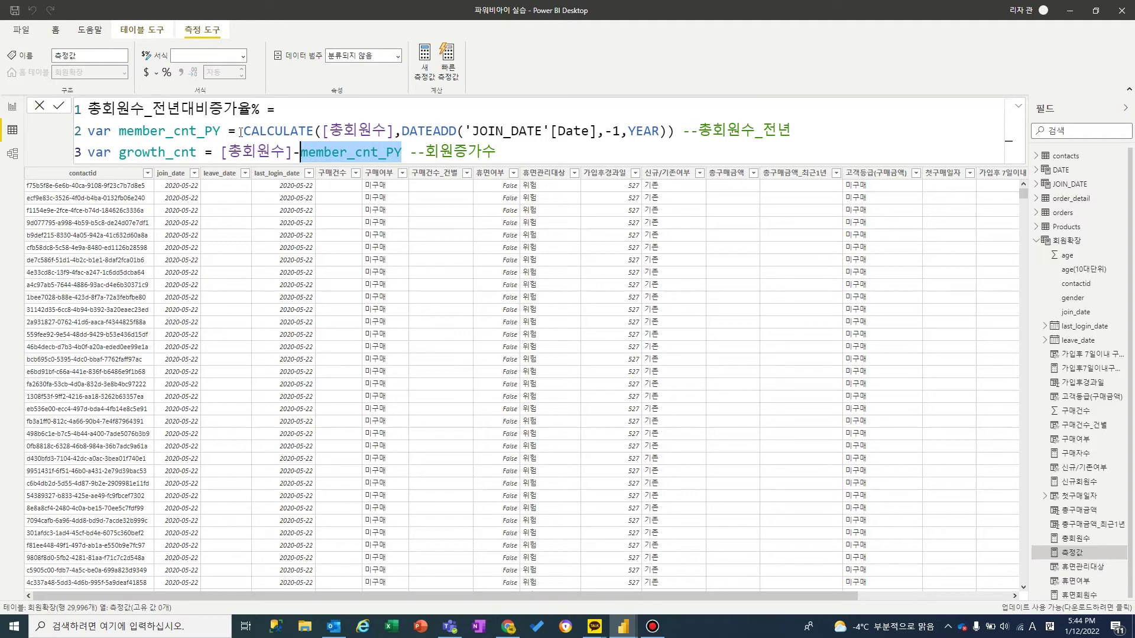
Step: Compare the CALCULATE expression stored on the second line with its variable member_cnt_PY used in the third line's subtraction
drag(237, 131, 675, 131)
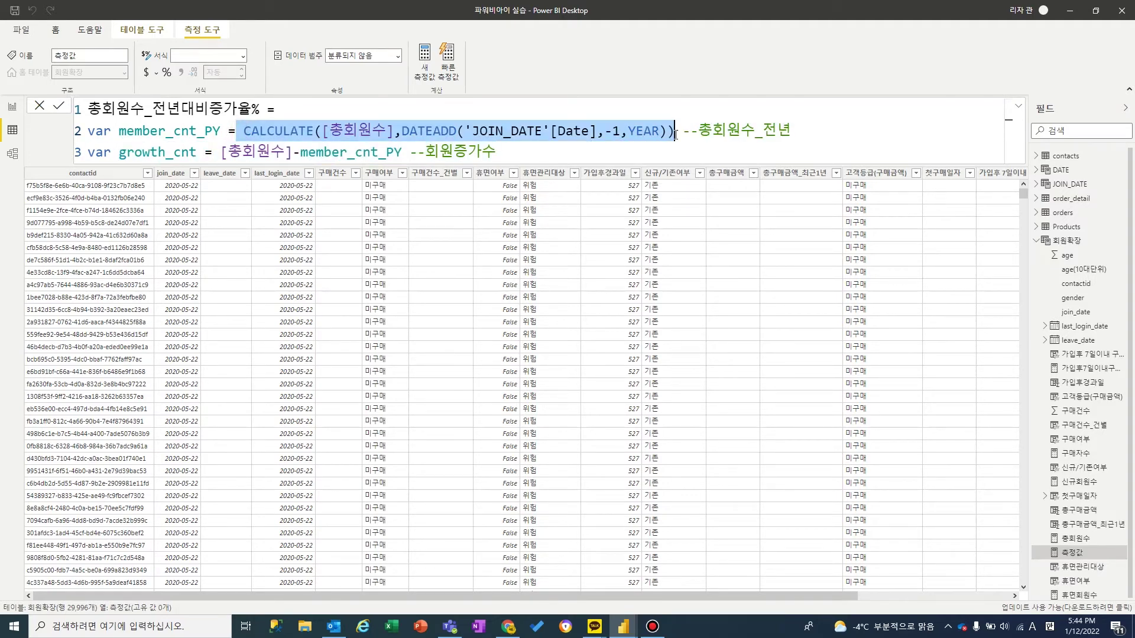
drag(300, 152, 403, 153)
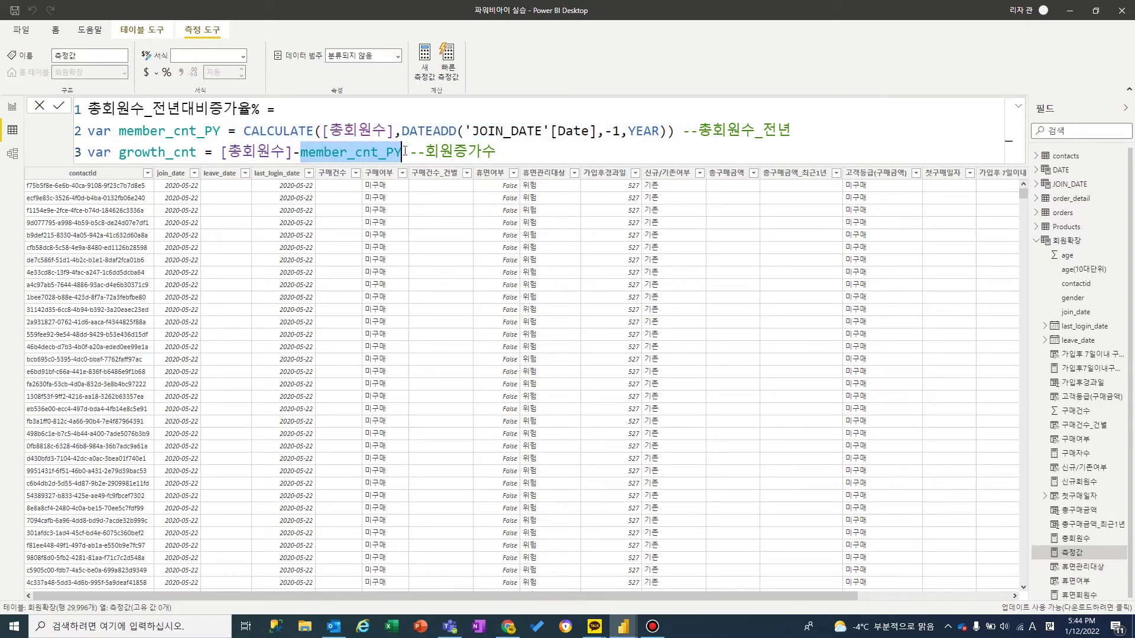
click(228, 152)
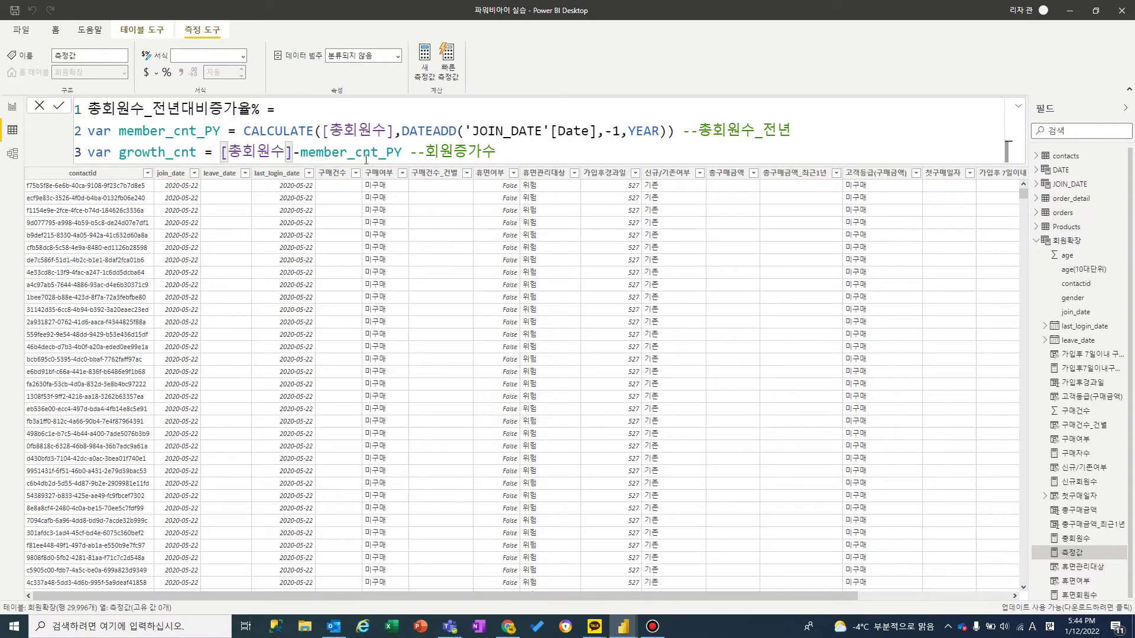
click(406, 153)
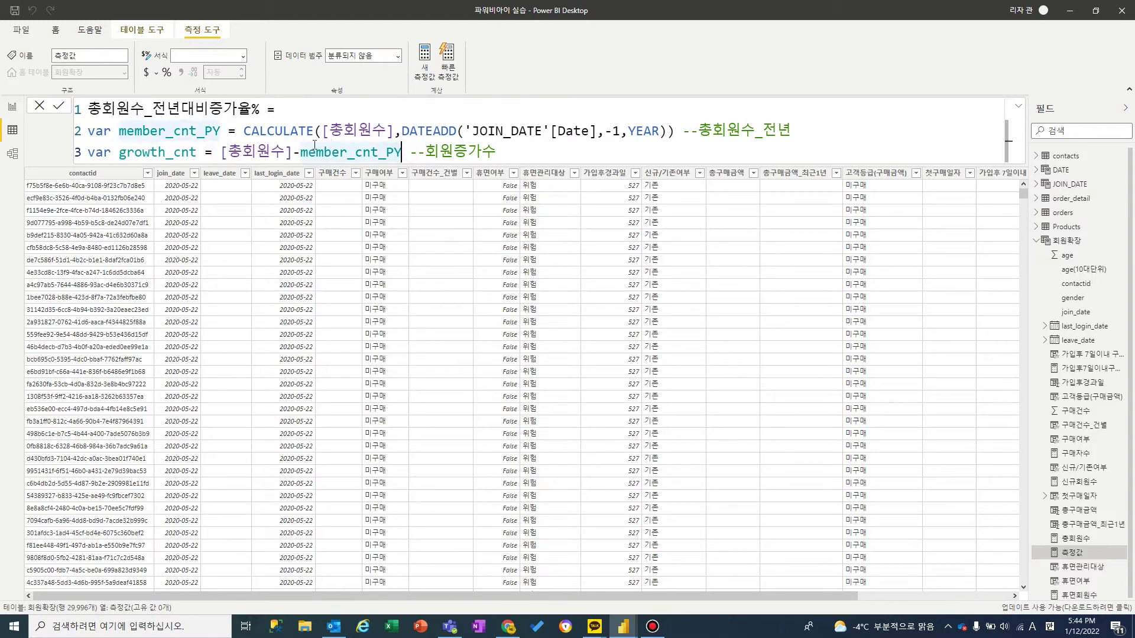
Step: Leave a blank line after growth_cnt and add return DIVIDE(growth_cnt,member_cnt_PY) on the fifth line
click(514, 152)
key(Return)
key(Return)
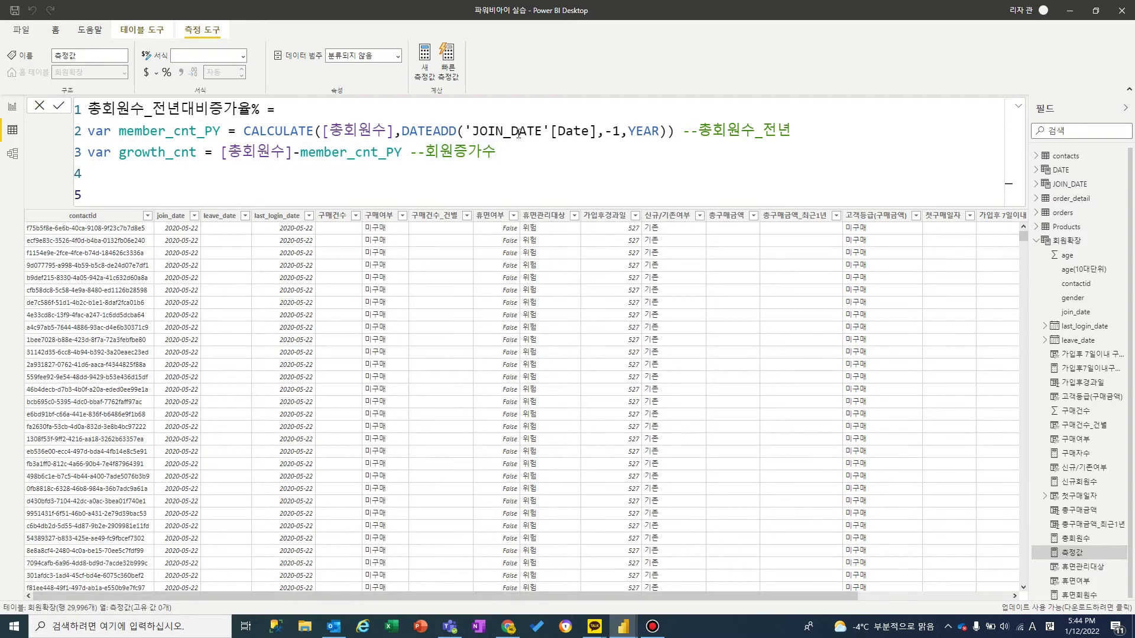
text(return divi)
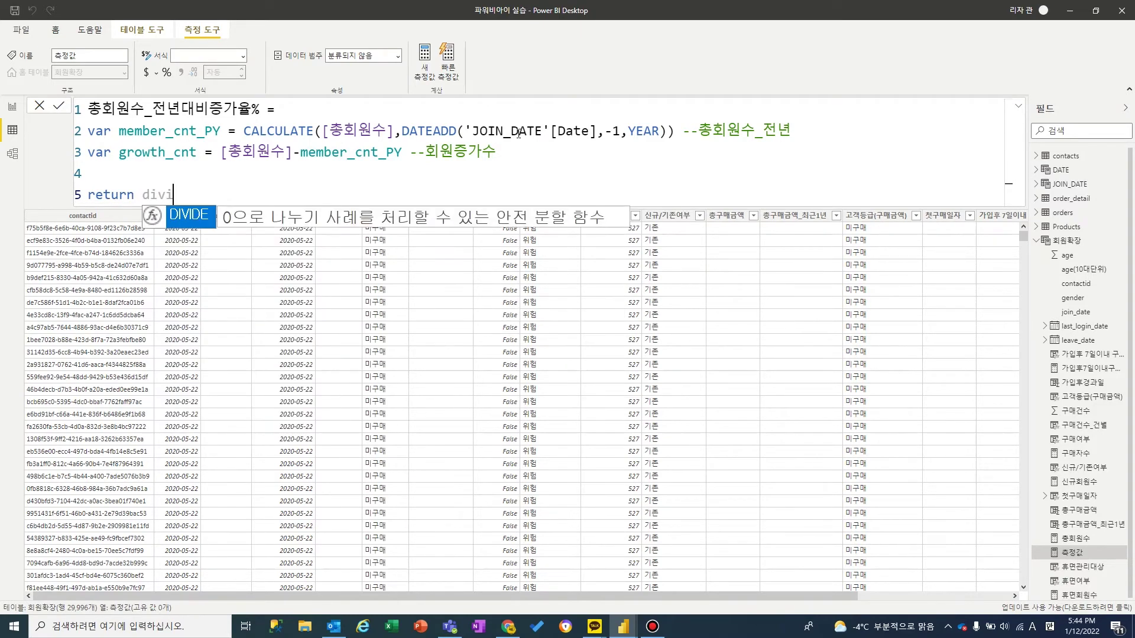
key(Tab)
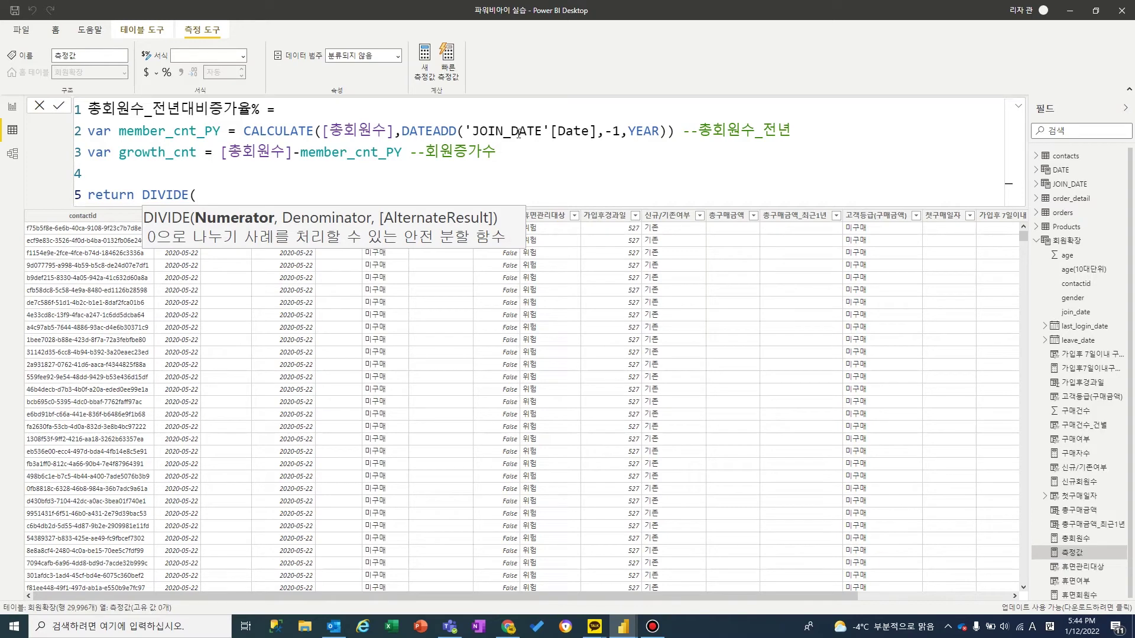
text(r)
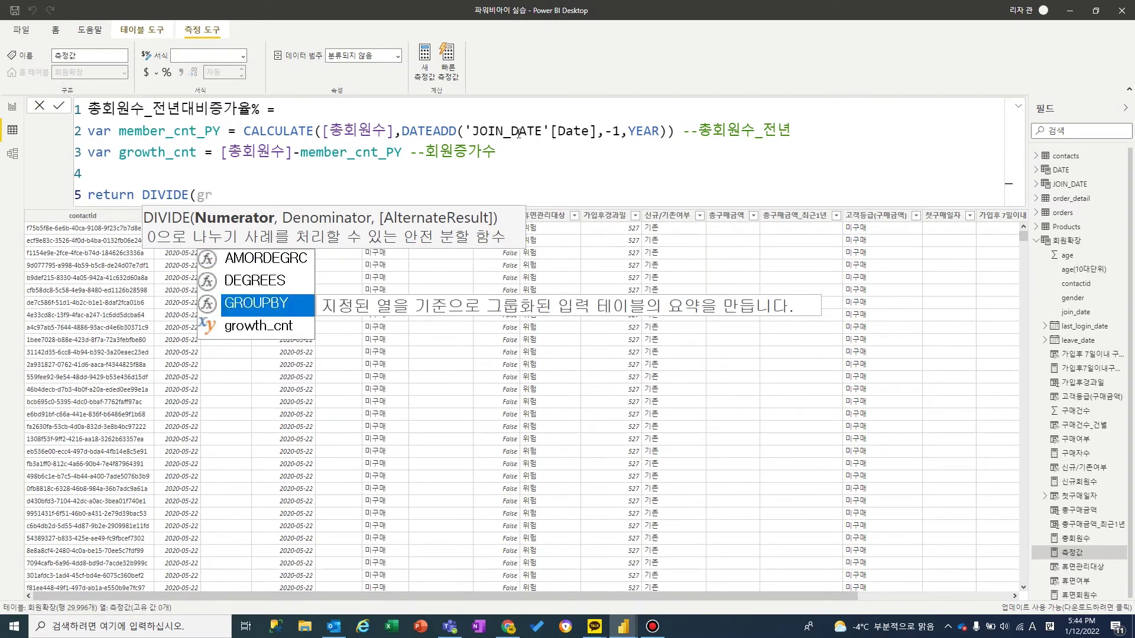
key(Down)
key(Tab)
text(,)
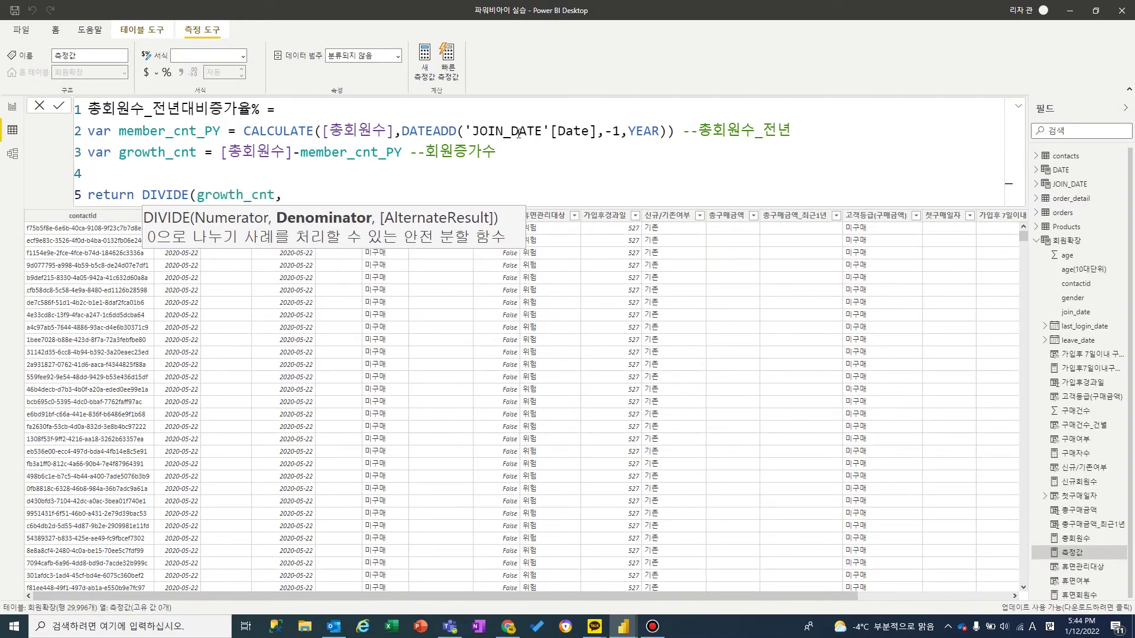
text(mem)
key(Tab)
text())
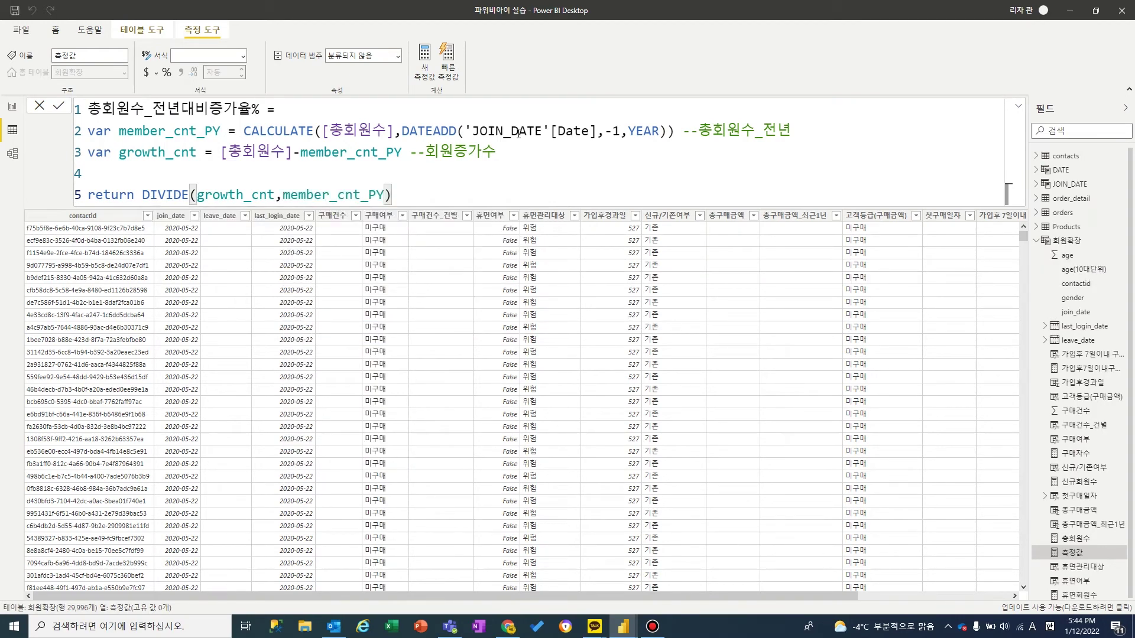
Step: Append the comment -- 전년대비증가율% to the return line and commit the measure
text( --)
key(Hangul)
text(ㅈ)
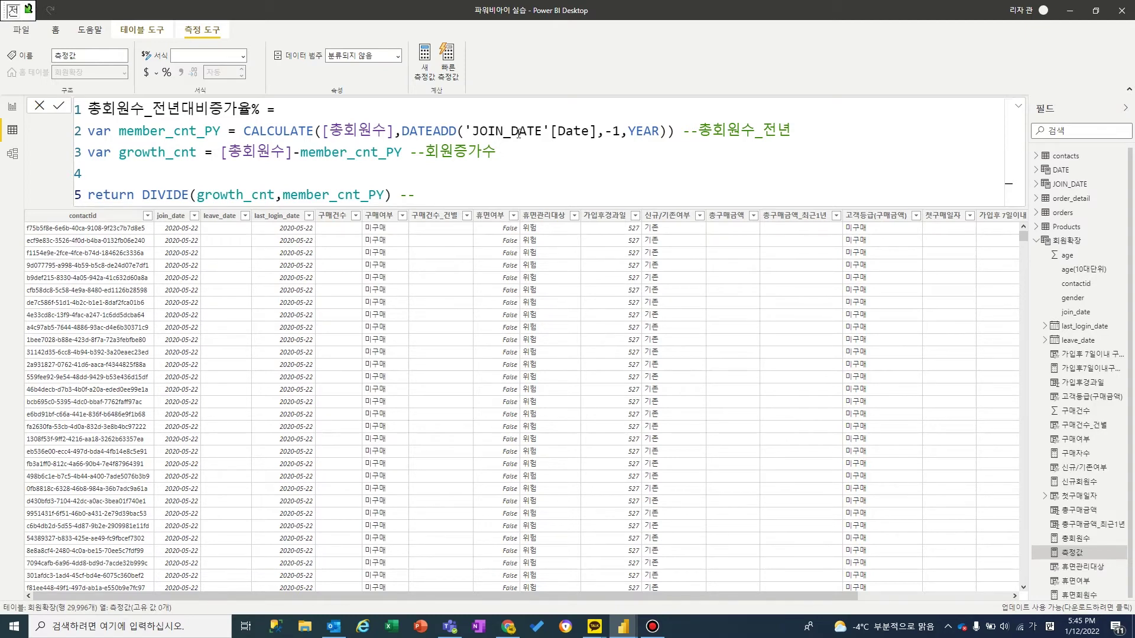
text(전년대비증가)
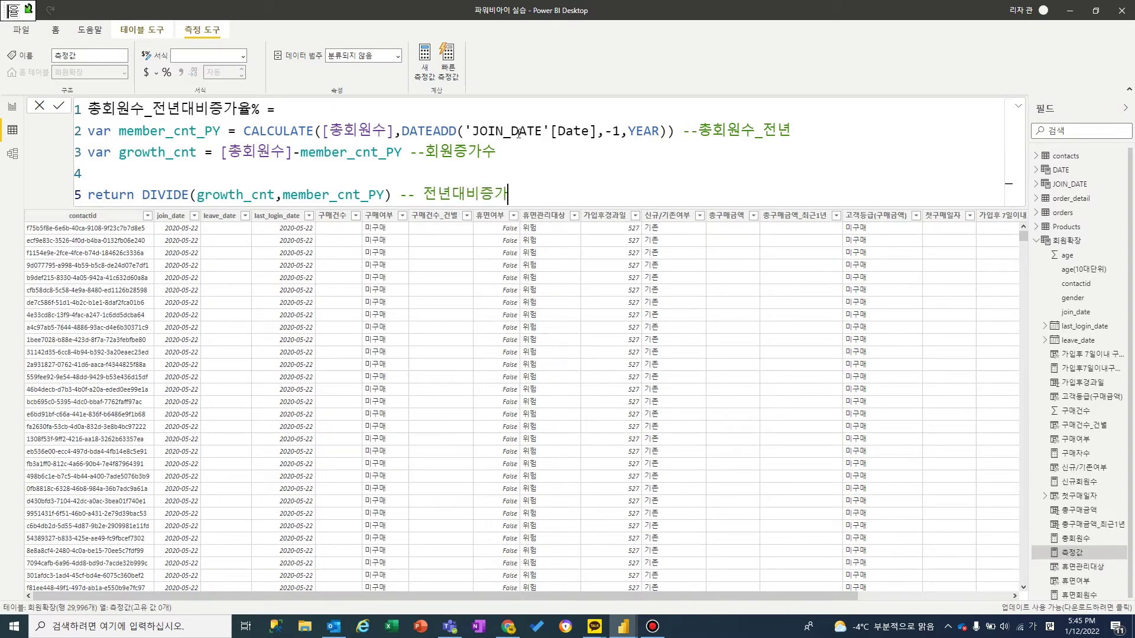
text(율%)
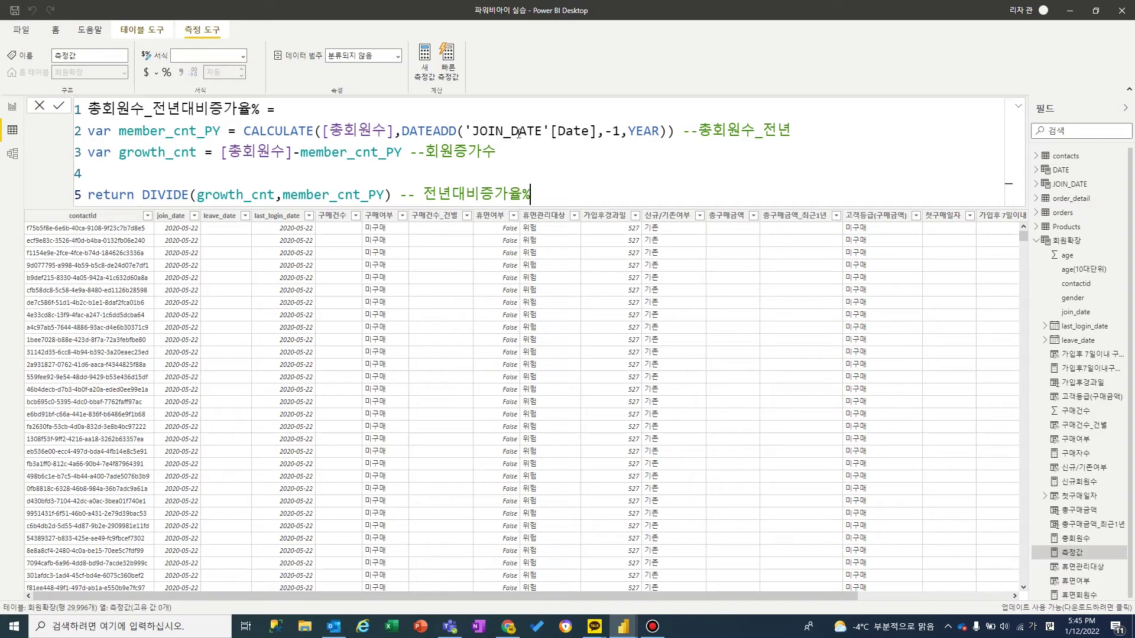
key(Return)
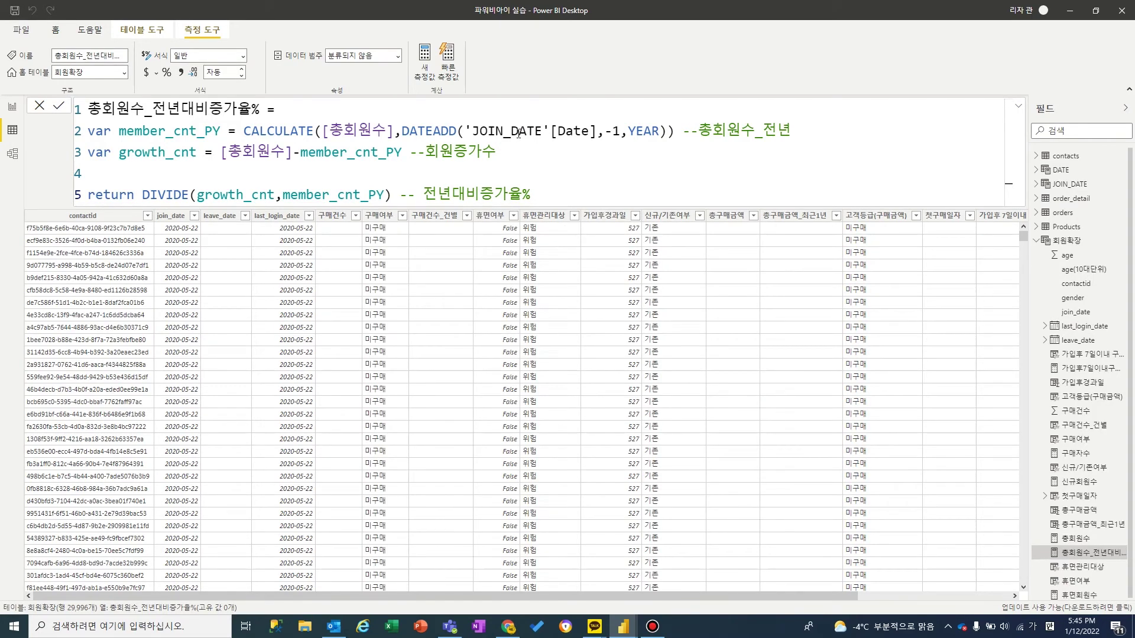
Step: Review where member_cnt_PY is used and highlight the whole 총회원수_전년대비증가율% formula
click(157, 131)
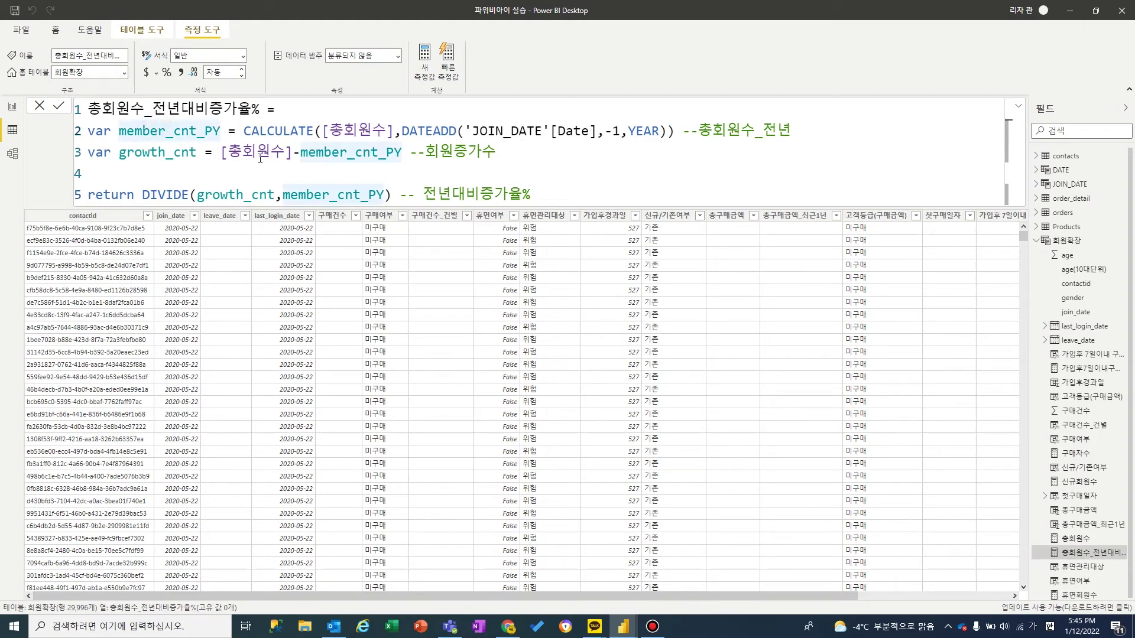
click(260, 155)
drag(535, 194, 77, 109)
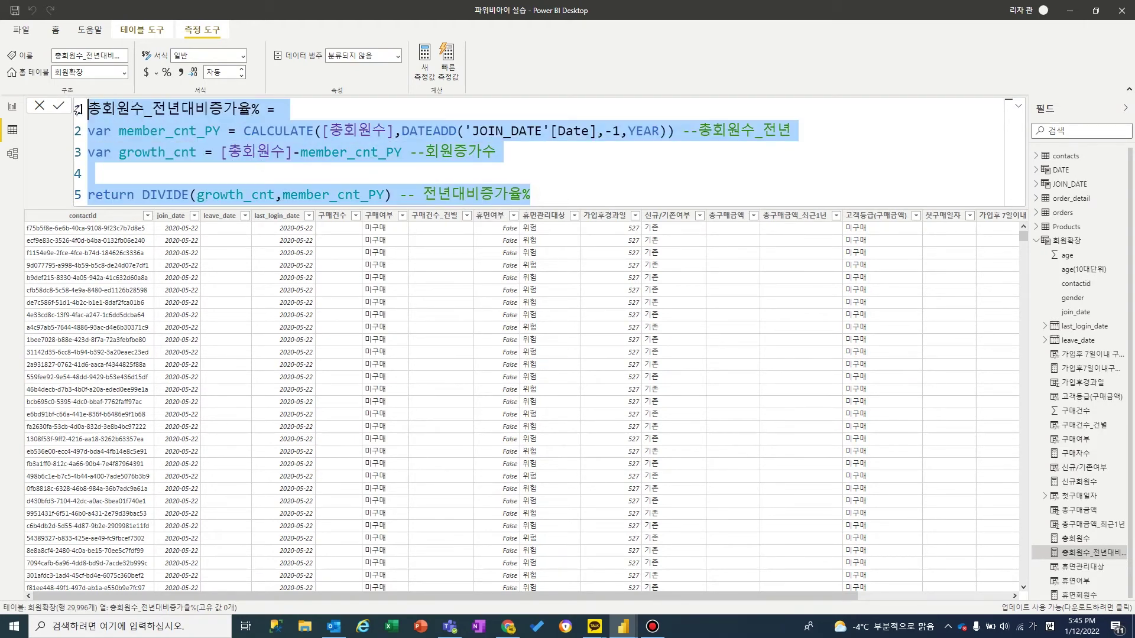
click(574, 201)
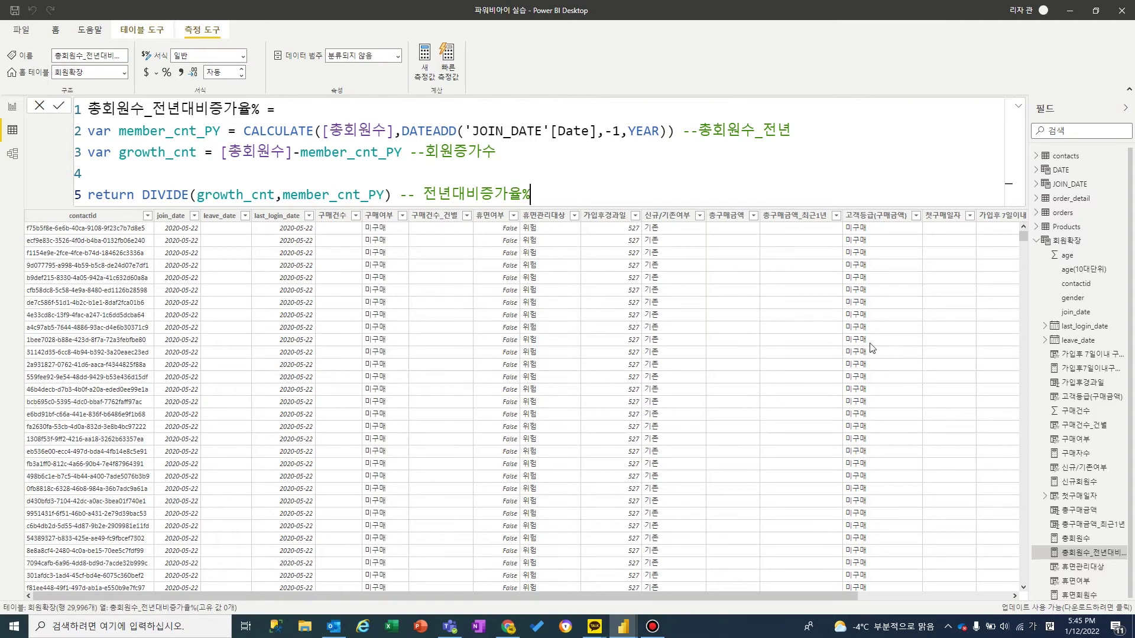
Step: Select the 총회원수_전년대비증가율% measure in the field list and switch to the report view
click(1086, 539)
click(1091, 554)
click(9, 107)
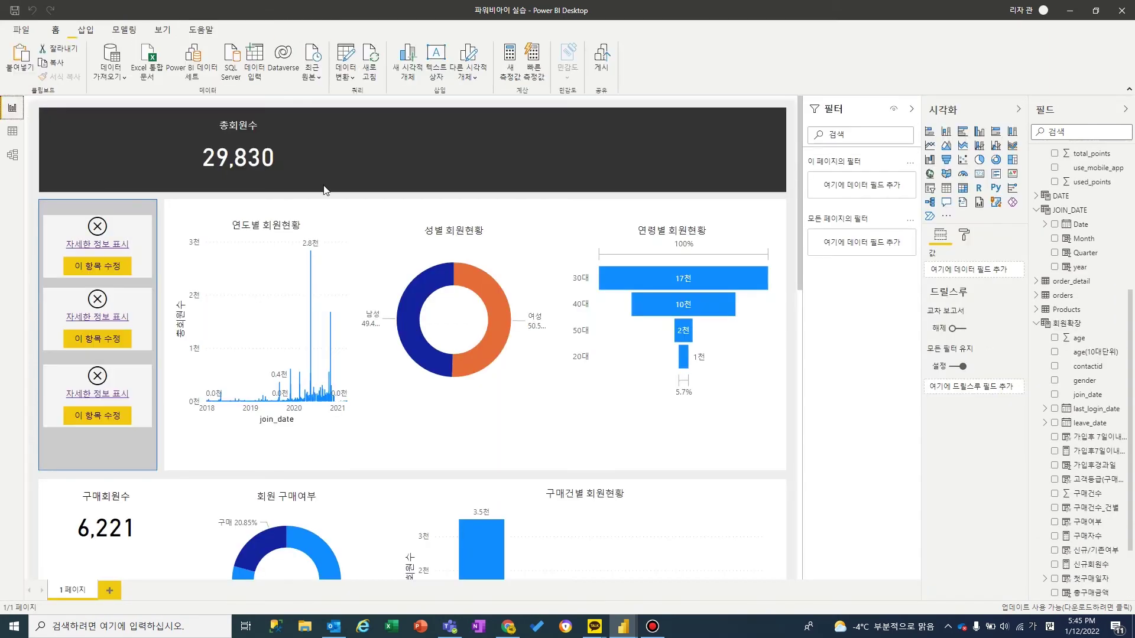
scroll(793, 240, down, 10)
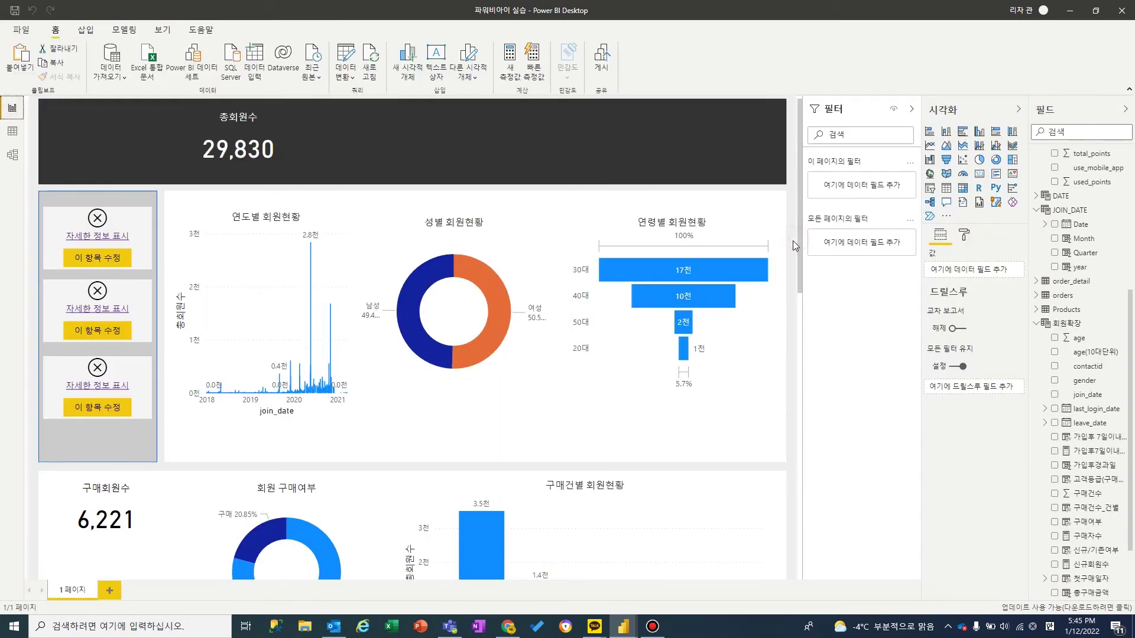
scroll(793, 244, up, 10)
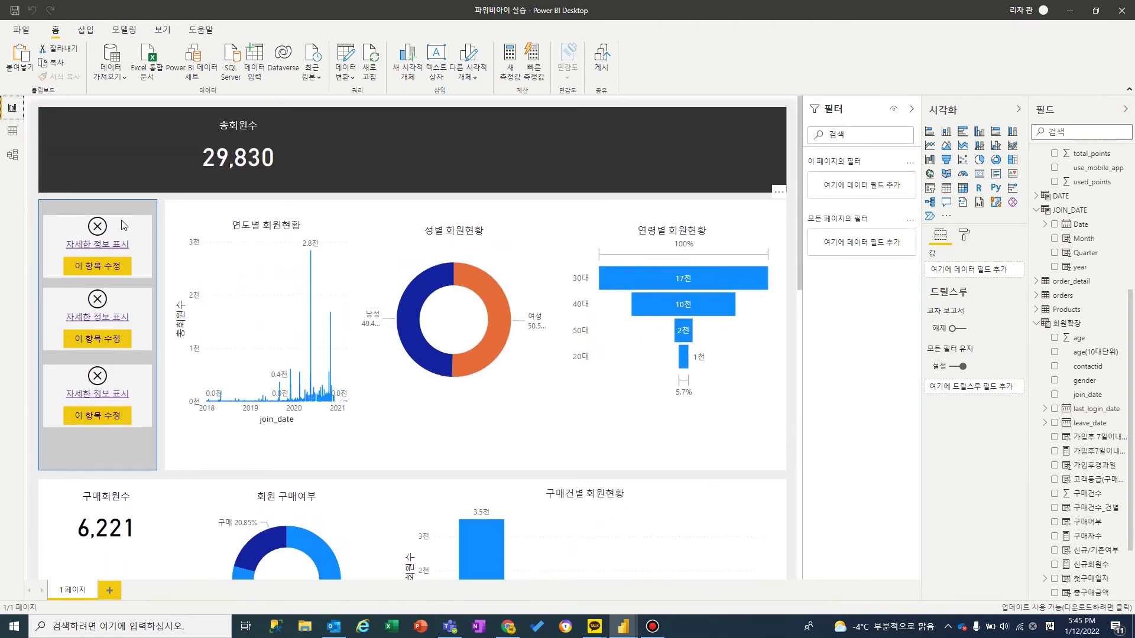
Step: Remove the non-blank join_date filter from the first slicer and try to replace its field with year from JOIN_DATE
click(61, 224)
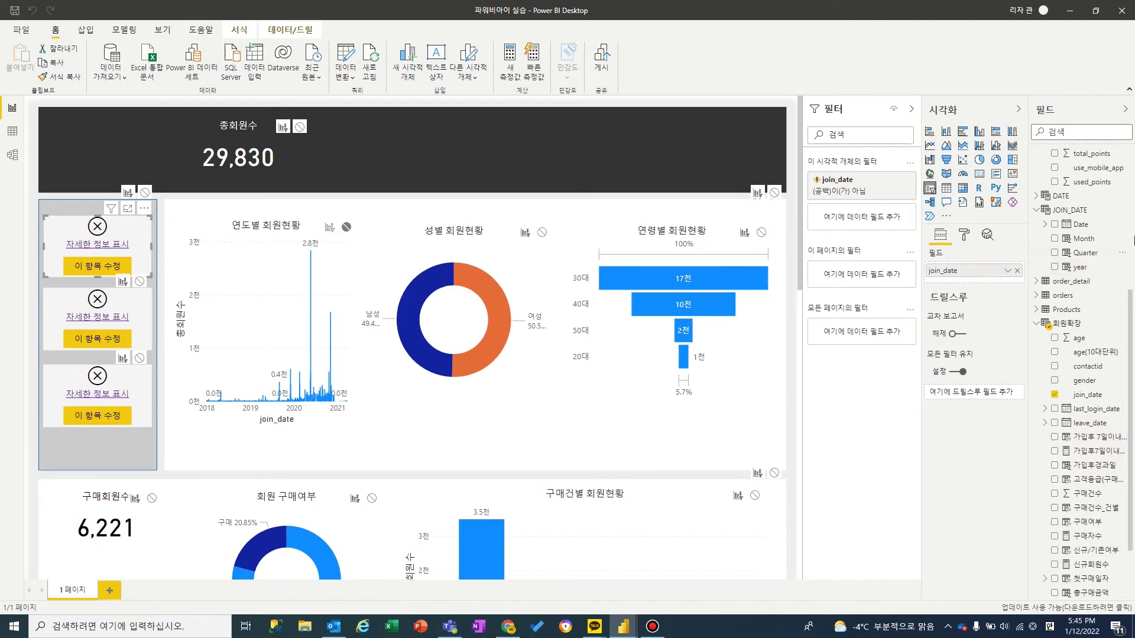
scroll(1058, 213, up, 5)
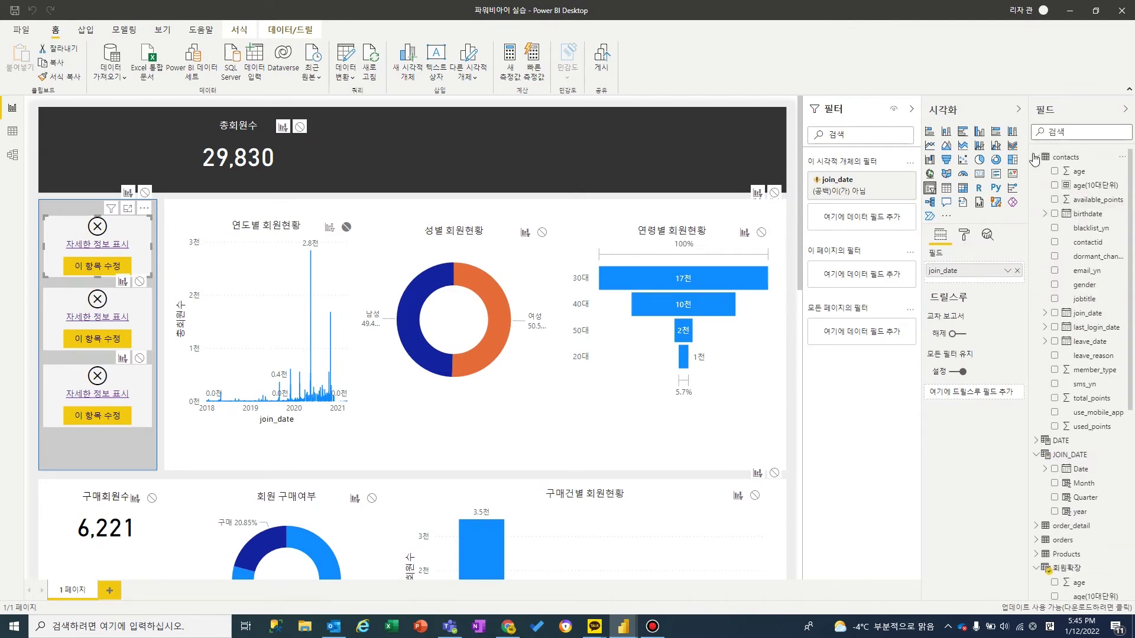
click(1035, 157)
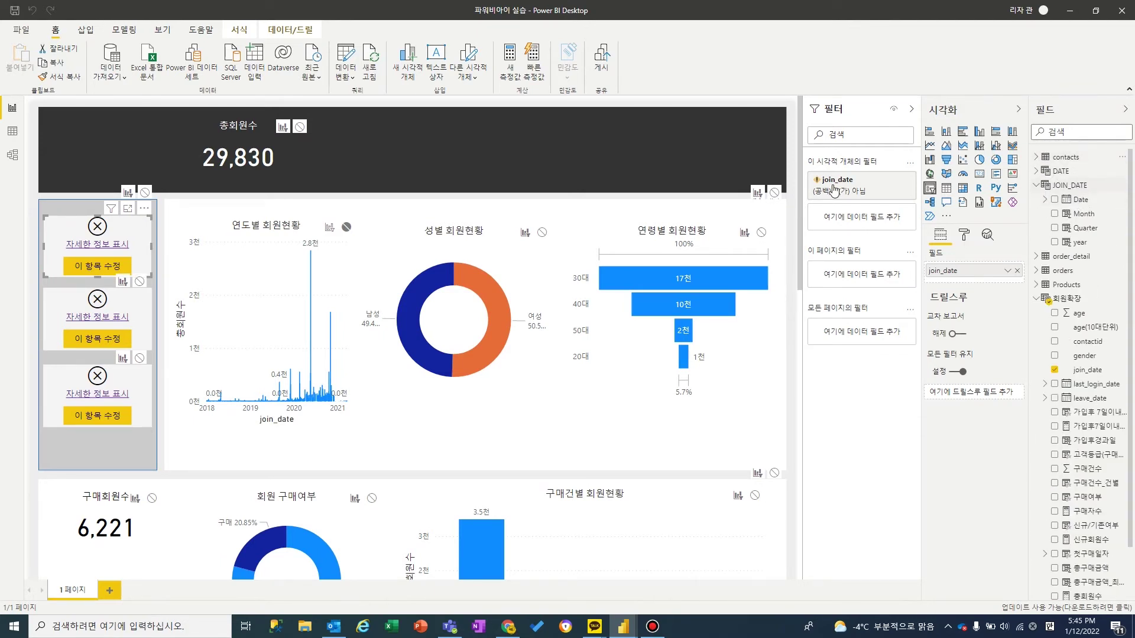
click(893, 180)
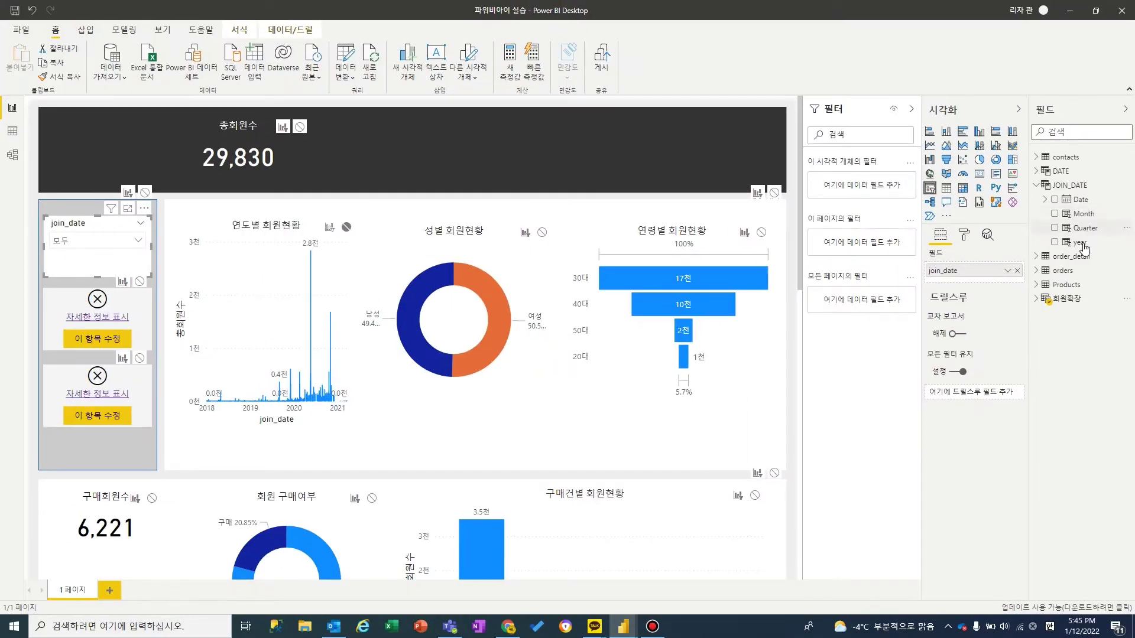
click(1080, 244)
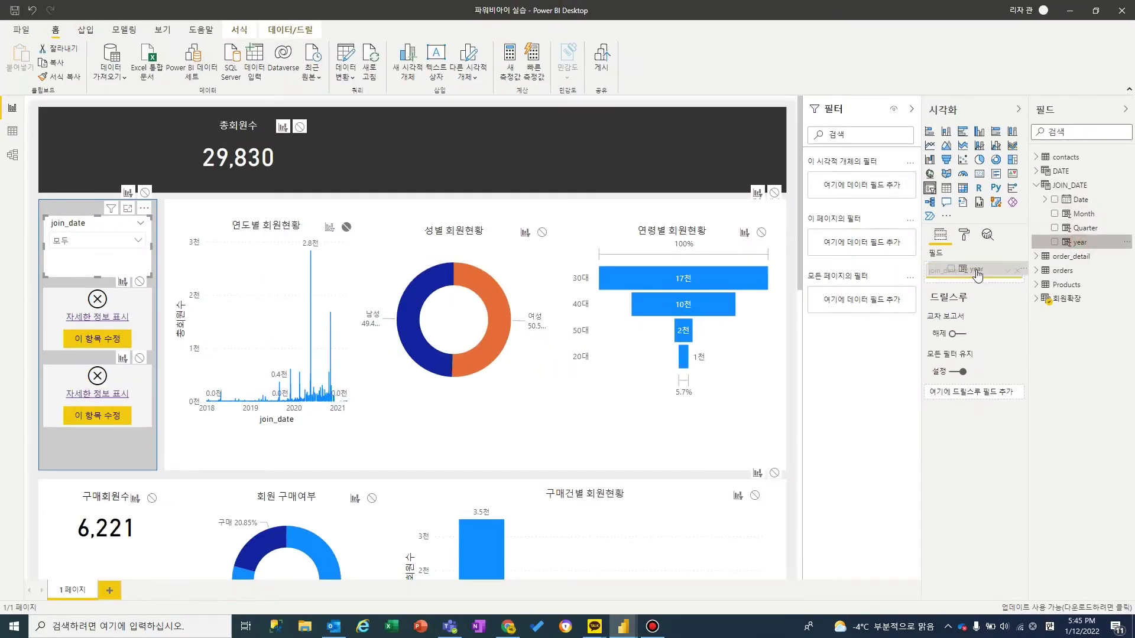
Step: Replace the field of the second slicer with Quarter and of the third slicer with Month, both from JOIN_DATE
click(88, 300)
drag(1083, 228, 969, 272)
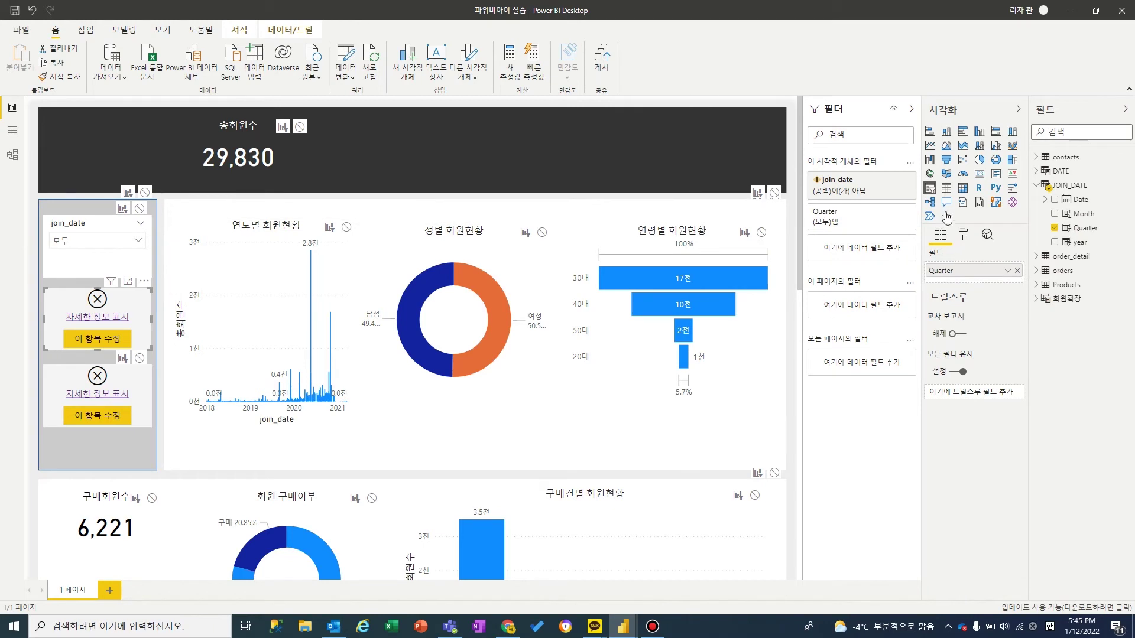
click(45, 394)
click(929, 188)
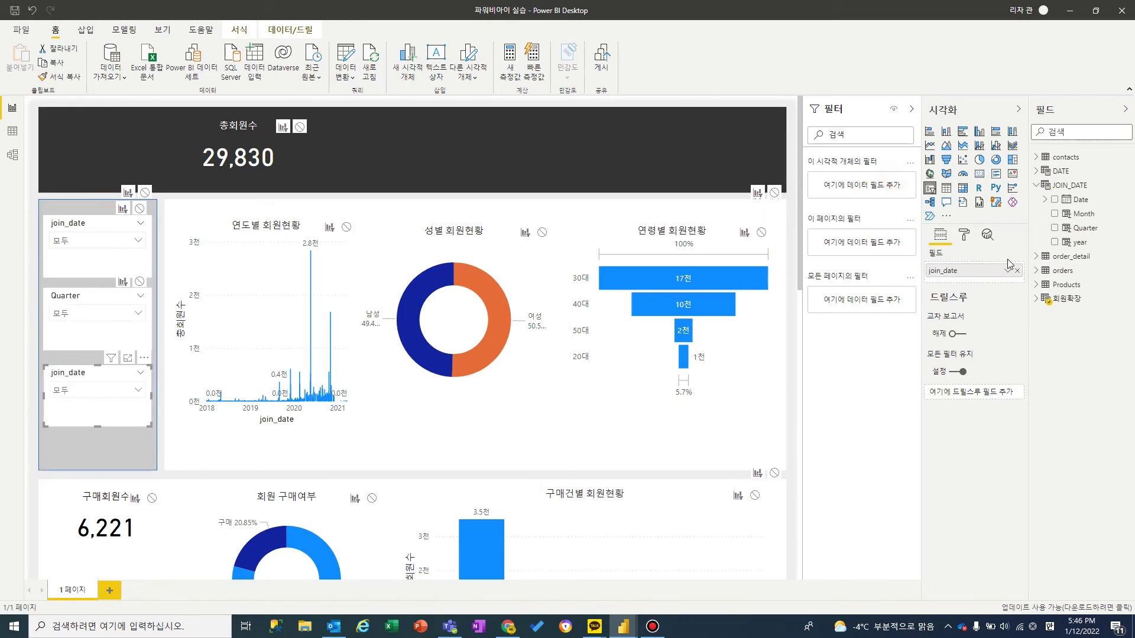
click(1017, 272)
drag(1083, 213, 978, 273)
Step: Expand and collapse the value lists of the Month and join_date slicers to check them
click(89, 390)
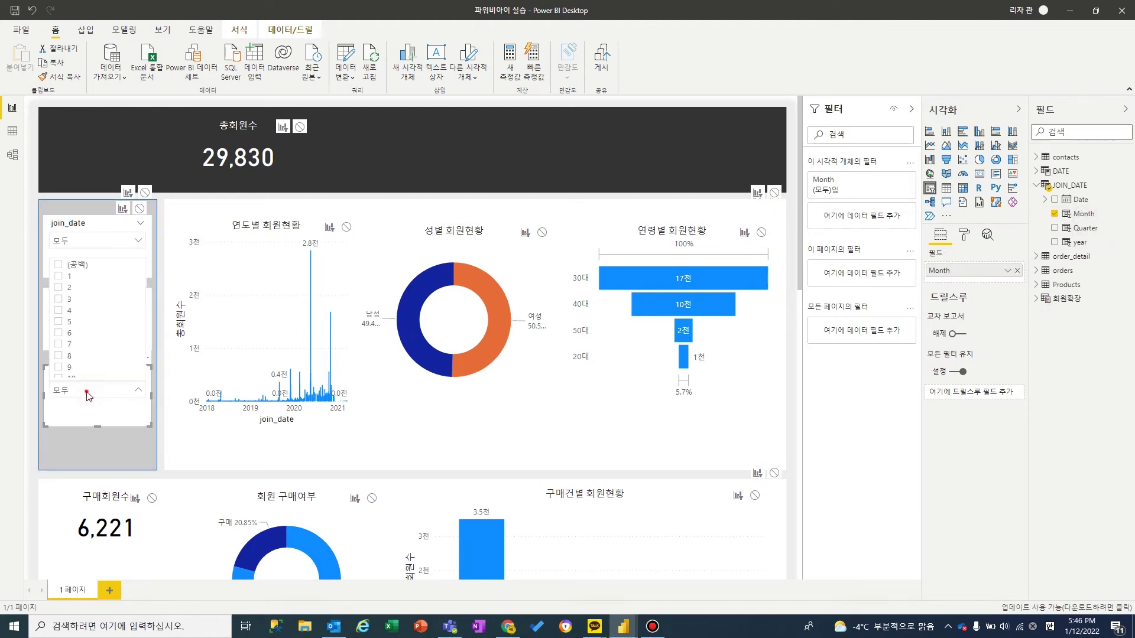
click(90, 392)
click(91, 241)
click(97, 239)
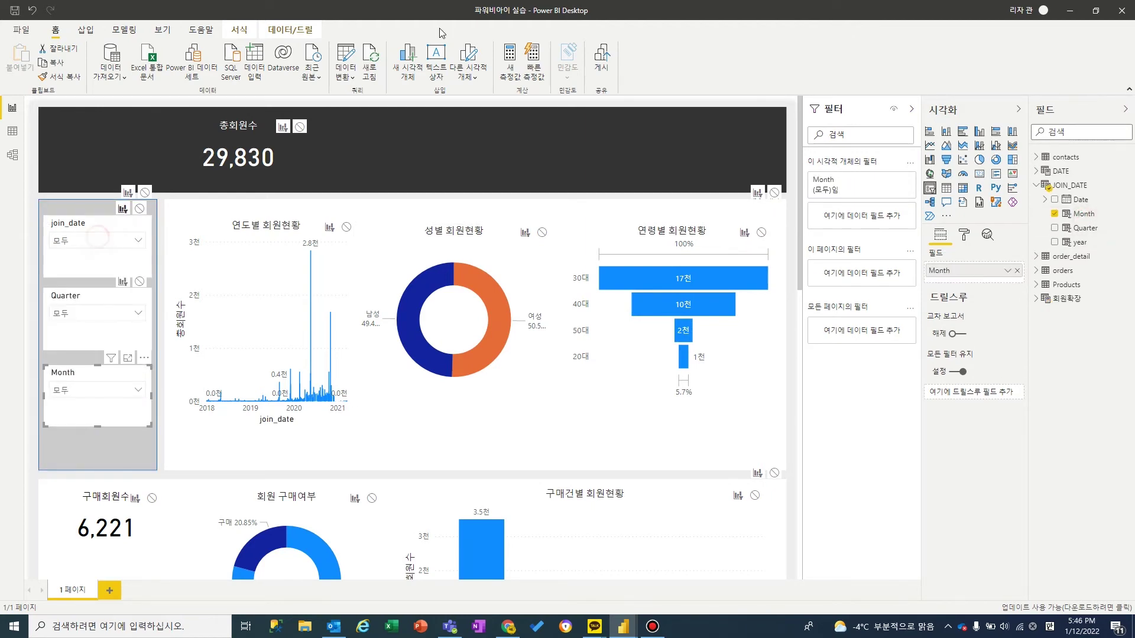
Step: Turn off interaction editing for the visuals and deselect the Month slicer
click(258, 29)
click(21, 61)
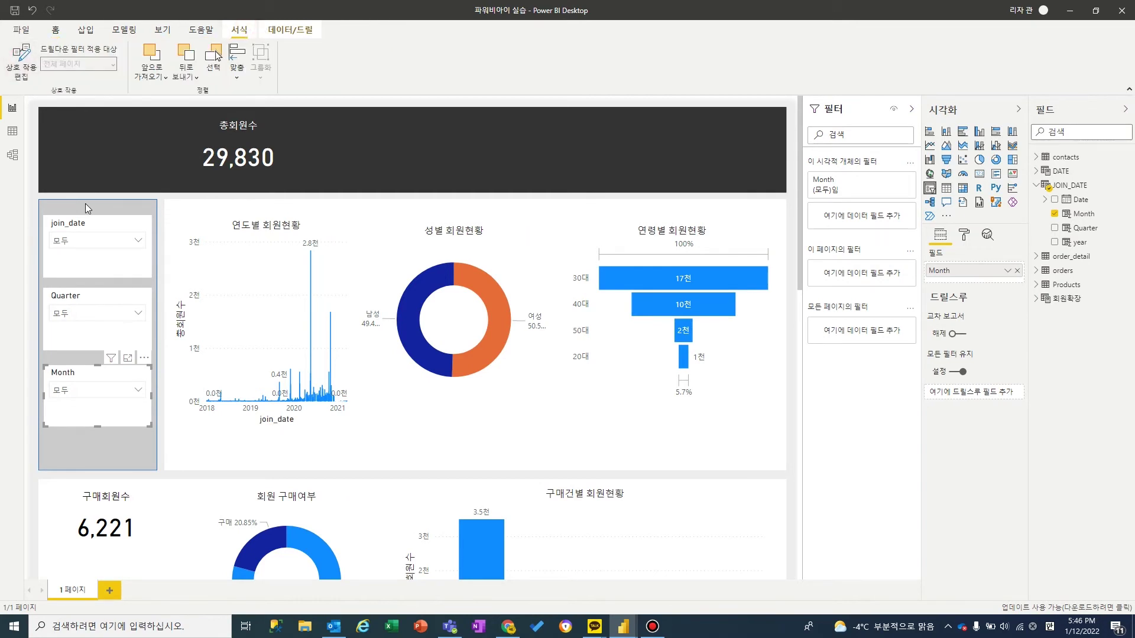
click(31, 209)
scroll(276, 372, down, 2)
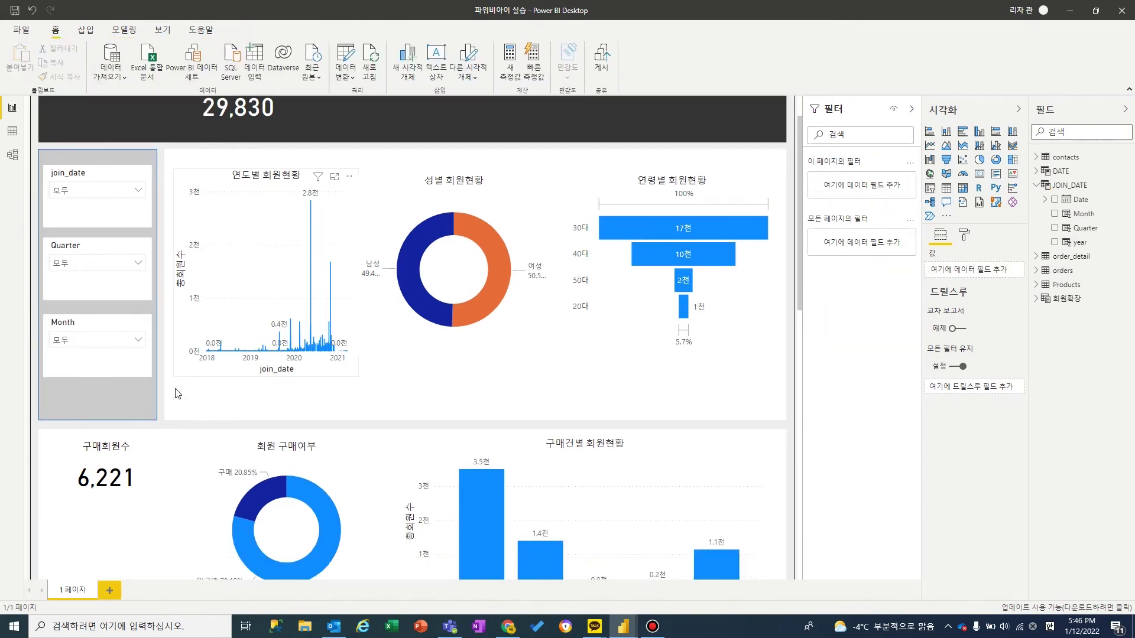
scroll(276, 373, up, 2)
Step: Replace the axis field of the 연도별 회원현황 chart with Date from JOIN_DATE and nudge the gender donut chart slightly away from it
click(260, 224)
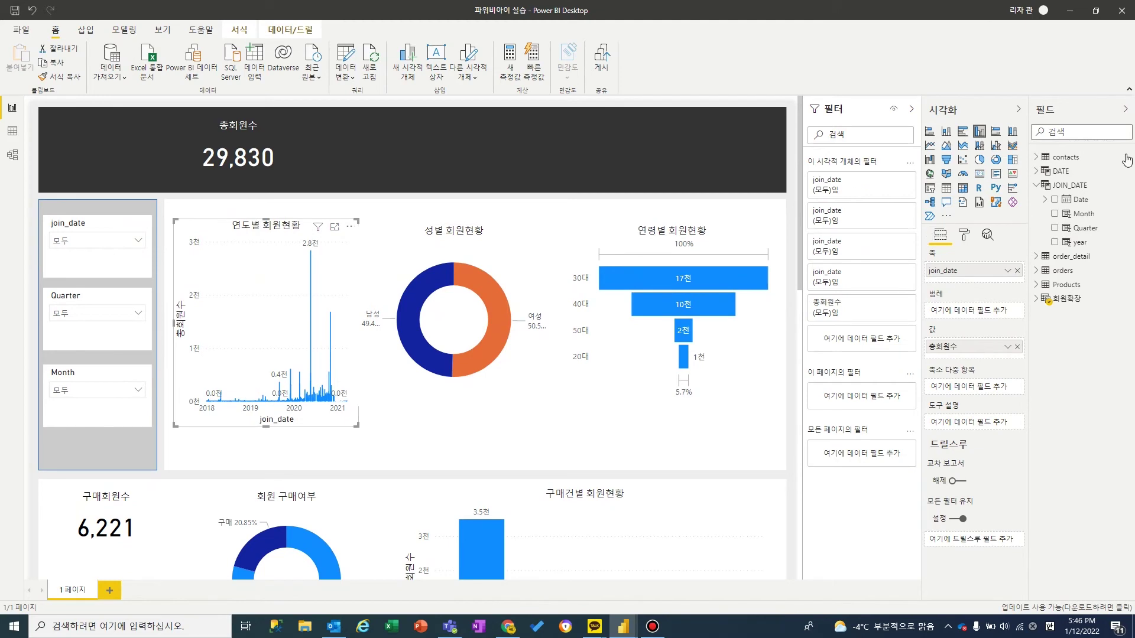
drag(1080, 200, 970, 271)
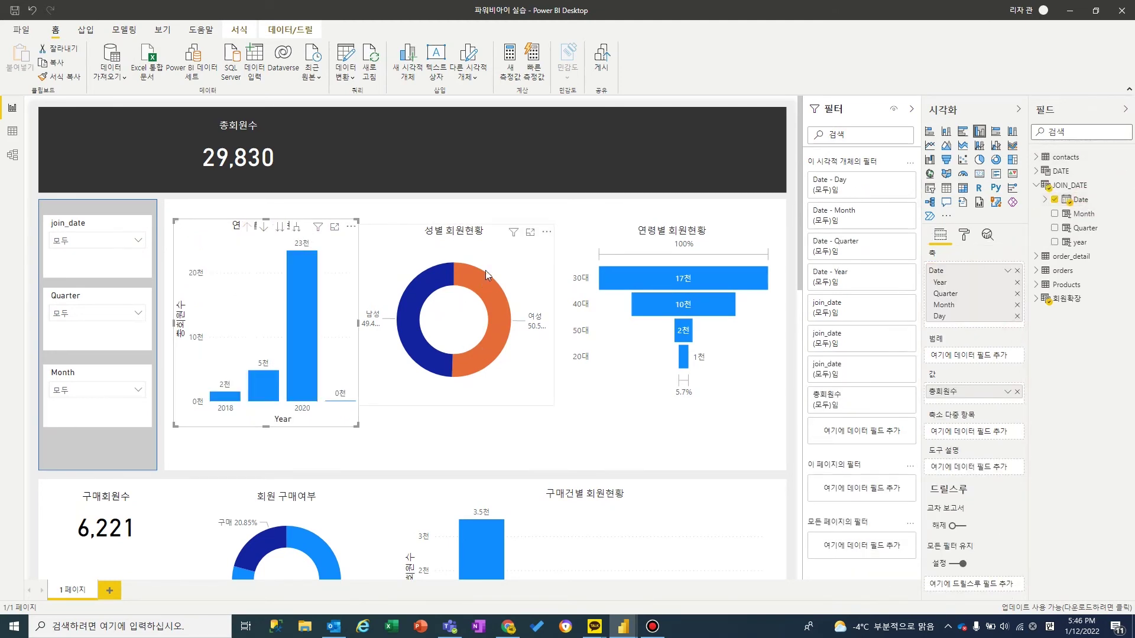
click(387, 242)
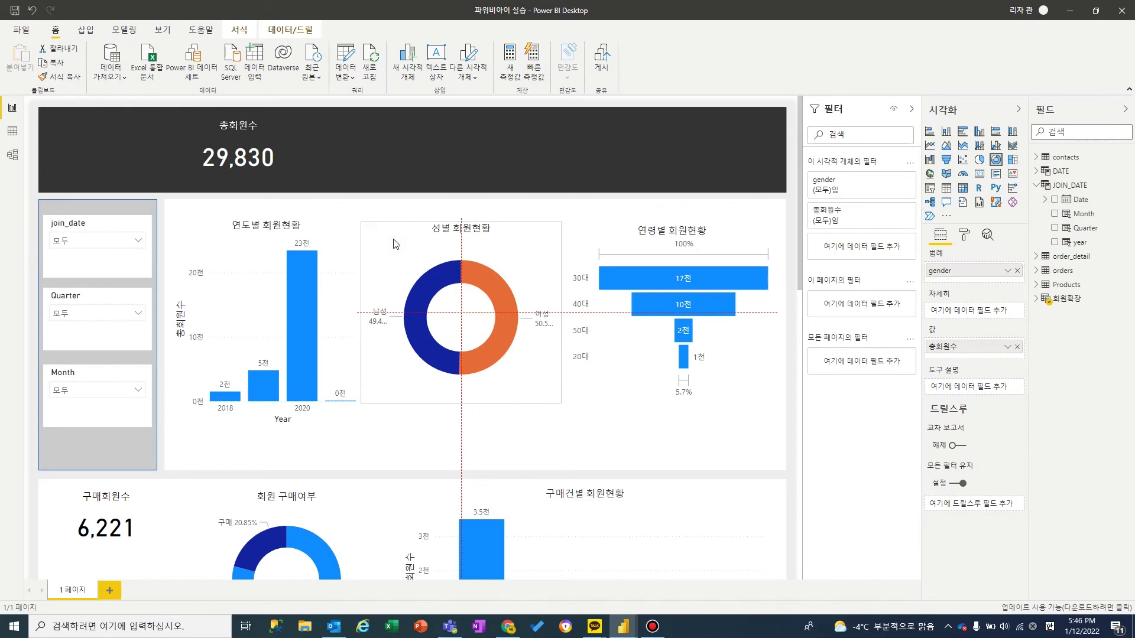
click(792, 327)
scroll(792, 327, down, 10)
scroll(792, 327, up, 10)
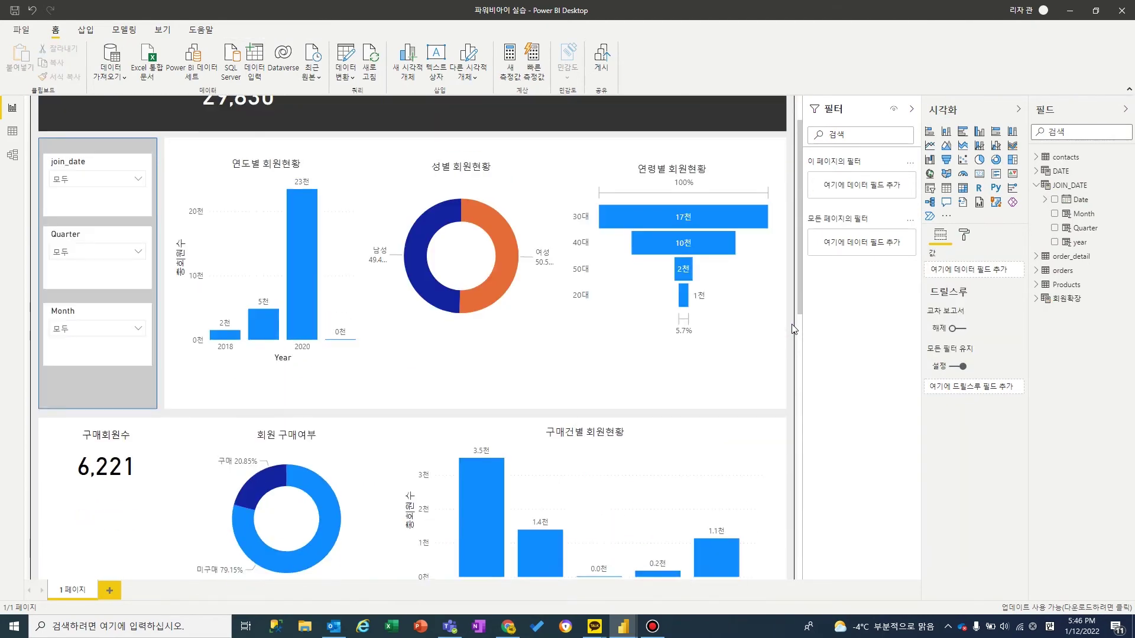
Step: Duplicate the 총회원수 card and place the copy beside the original in the dark header band
click(271, 164)
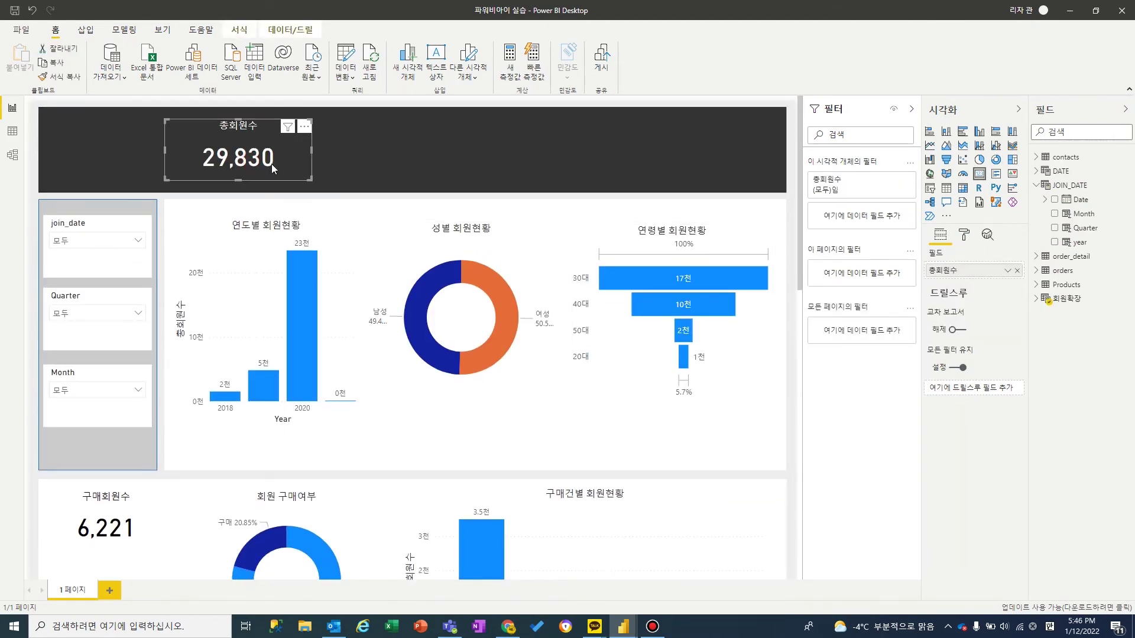
key(ctrl+c)
key(ctrl+v)
drag(274, 166, 385, 159)
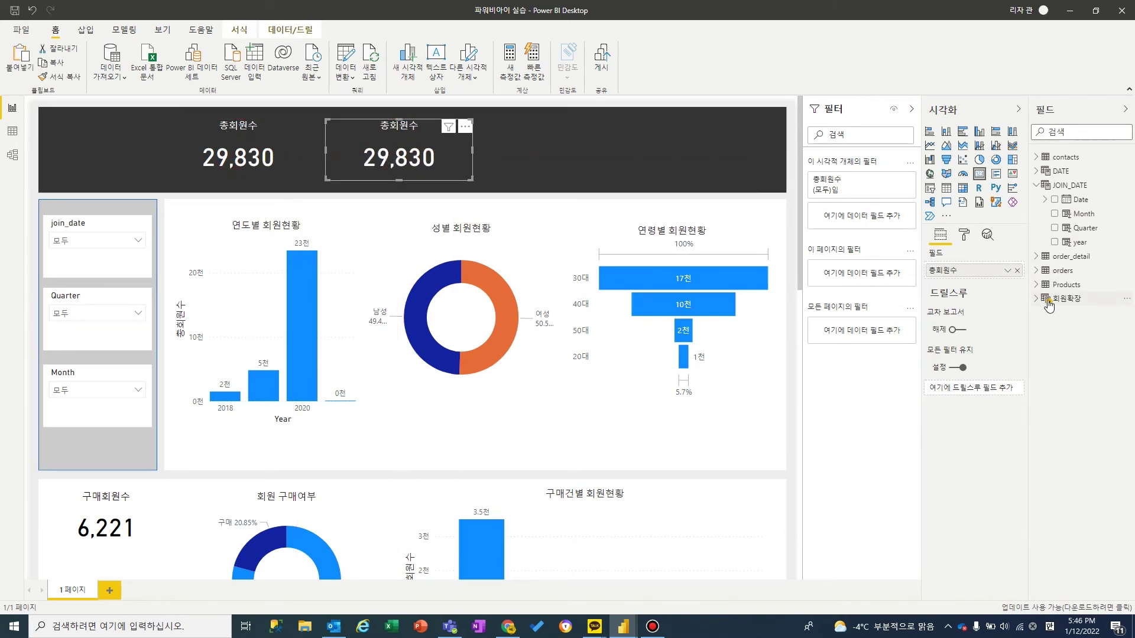
Step: Replace the copied card's field with the 총회원수_전년대비증가율% measure from 회원확장 and format that measure as a percentage
click(1036, 299)
scroll(1104, 467, down, 1)
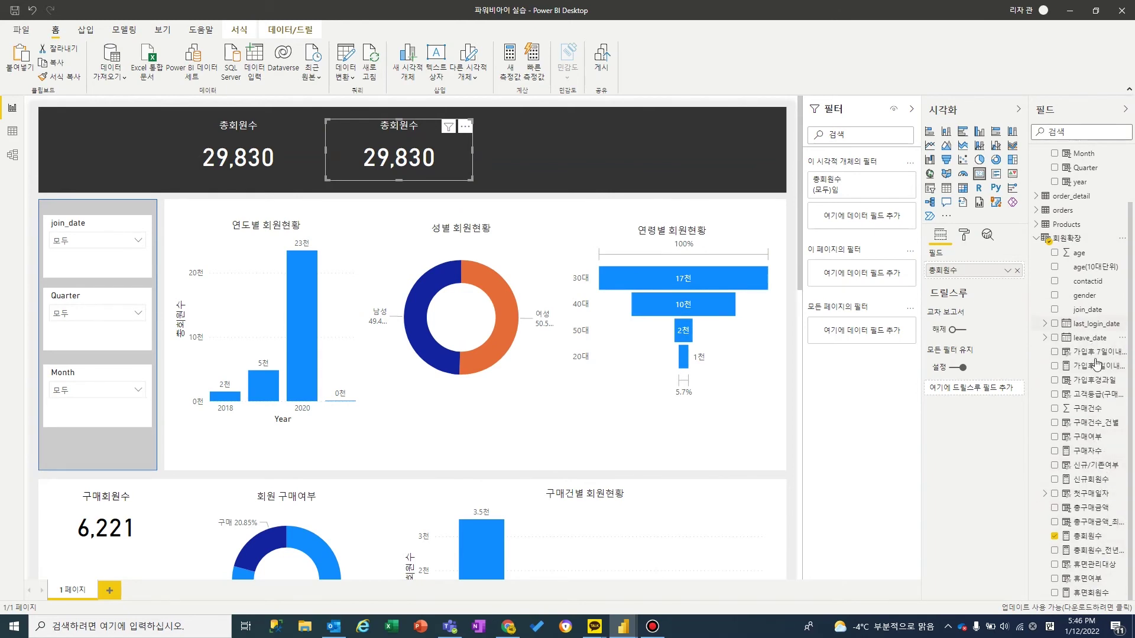
click(1082, 523)
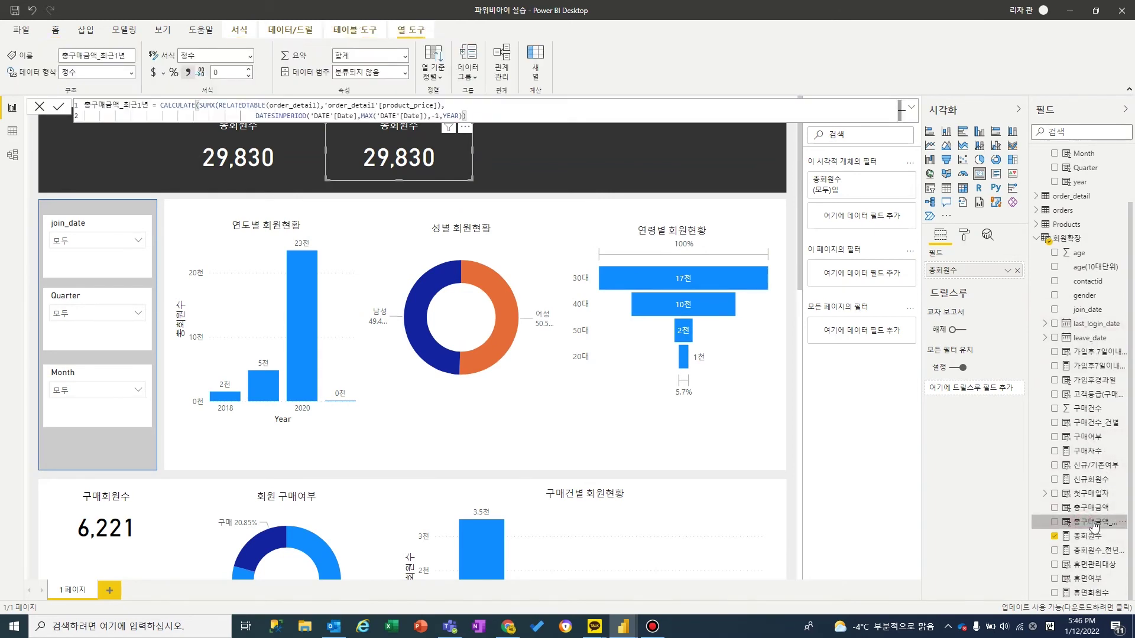
click(1093, 552)
drag(1093, 553, 984, 273)
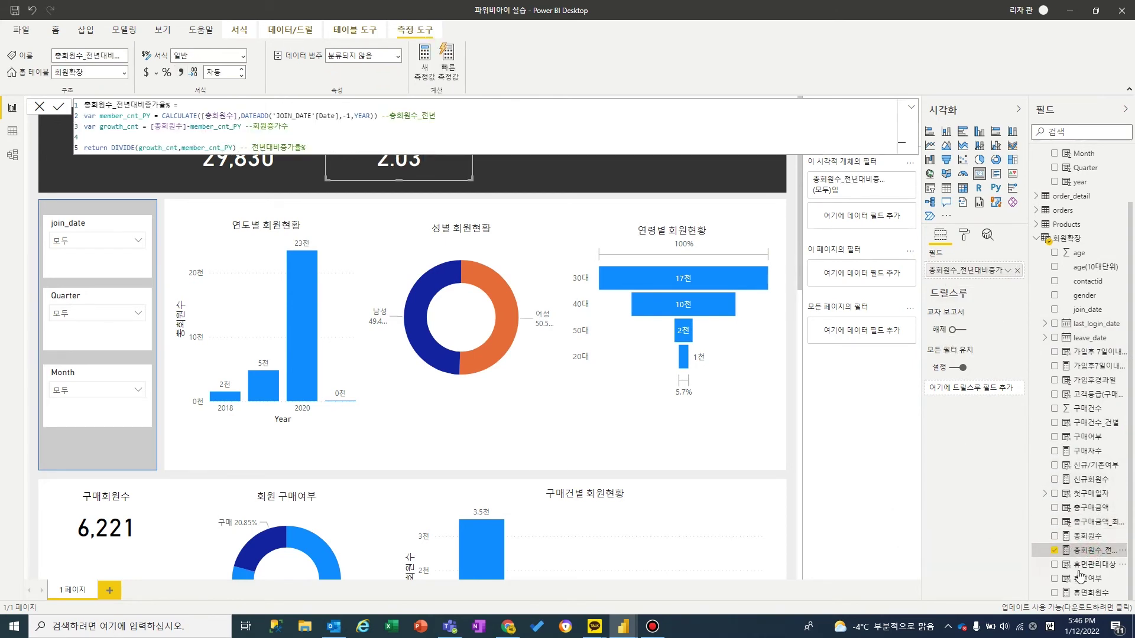
click(1092, 551)
click(167, 71)
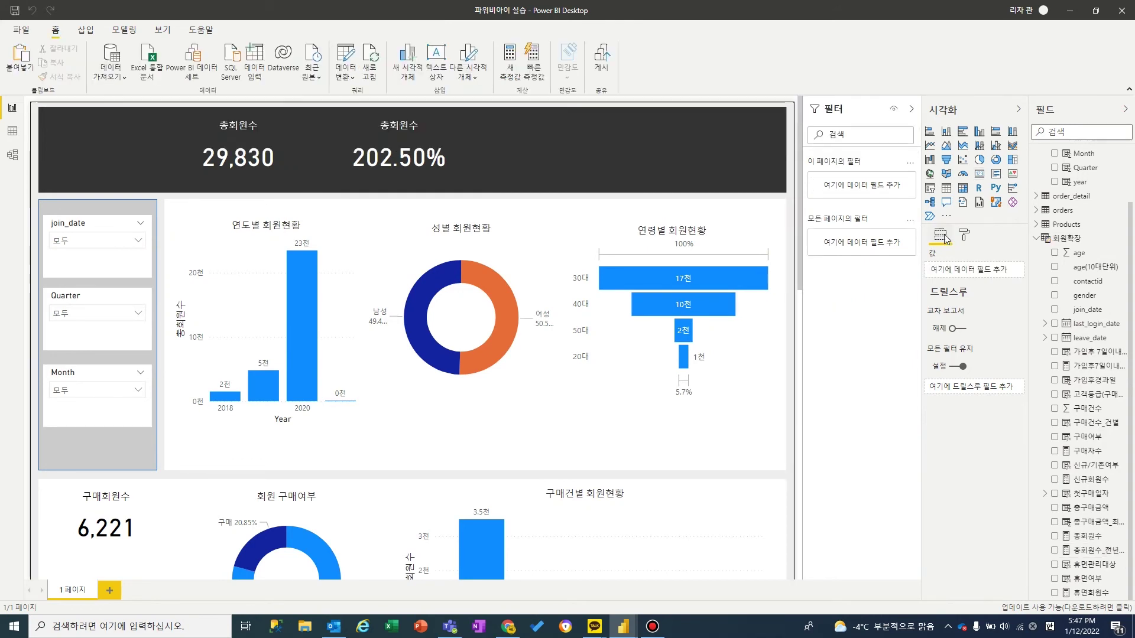
Step: Change the growth rate card's title text to "전년대비 회원증가율%"
click(400, 136)
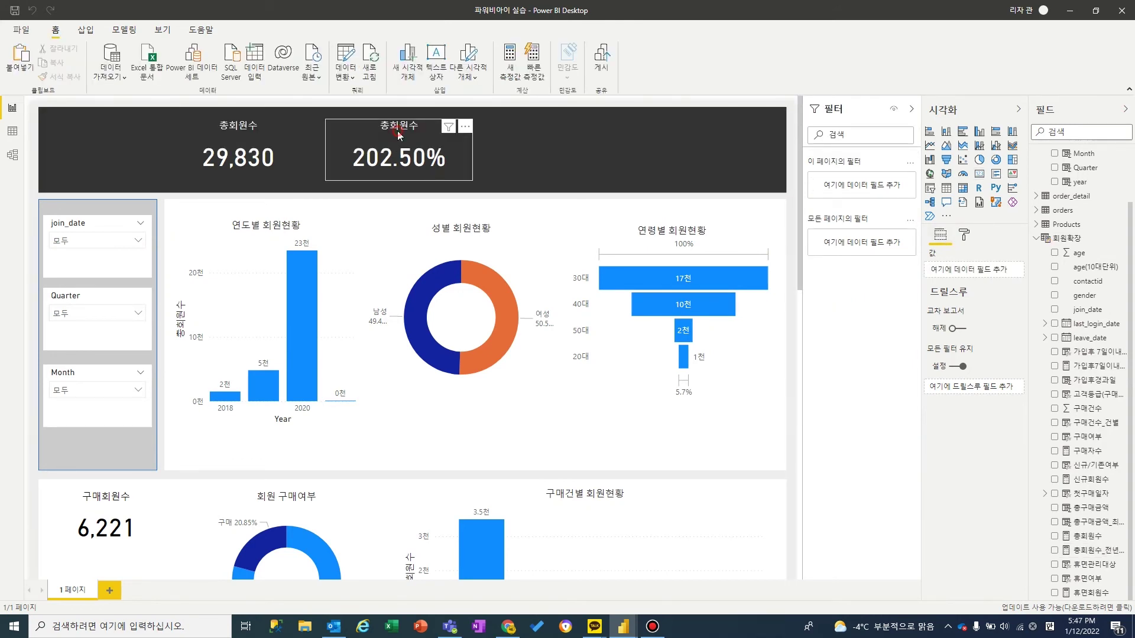
click(964, 236)
click(939, 366)
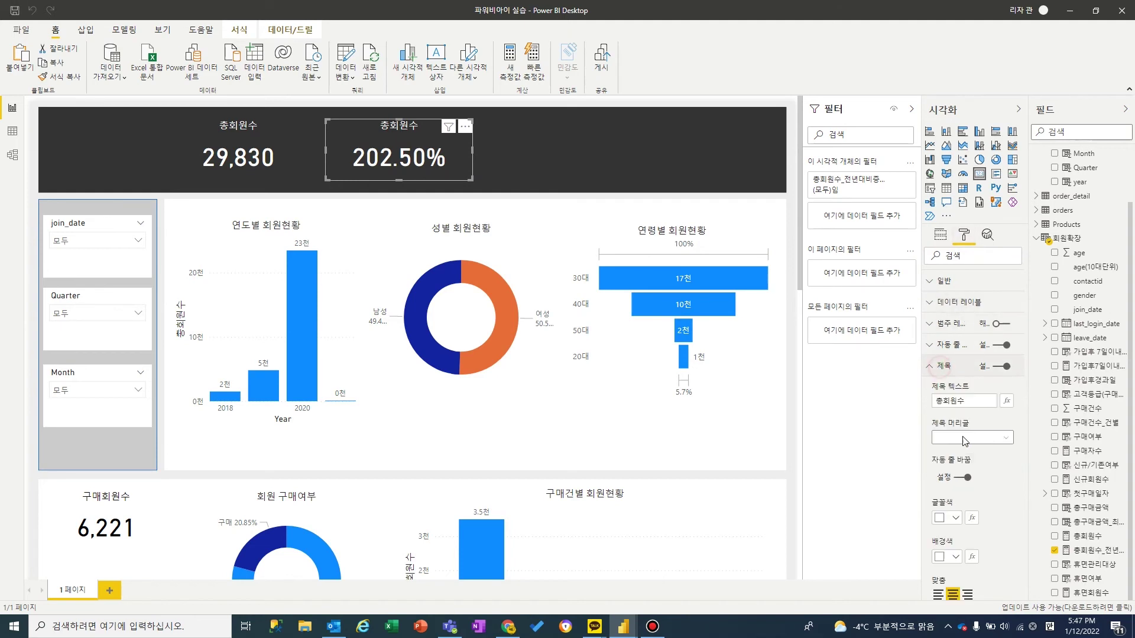
click(968, 400)
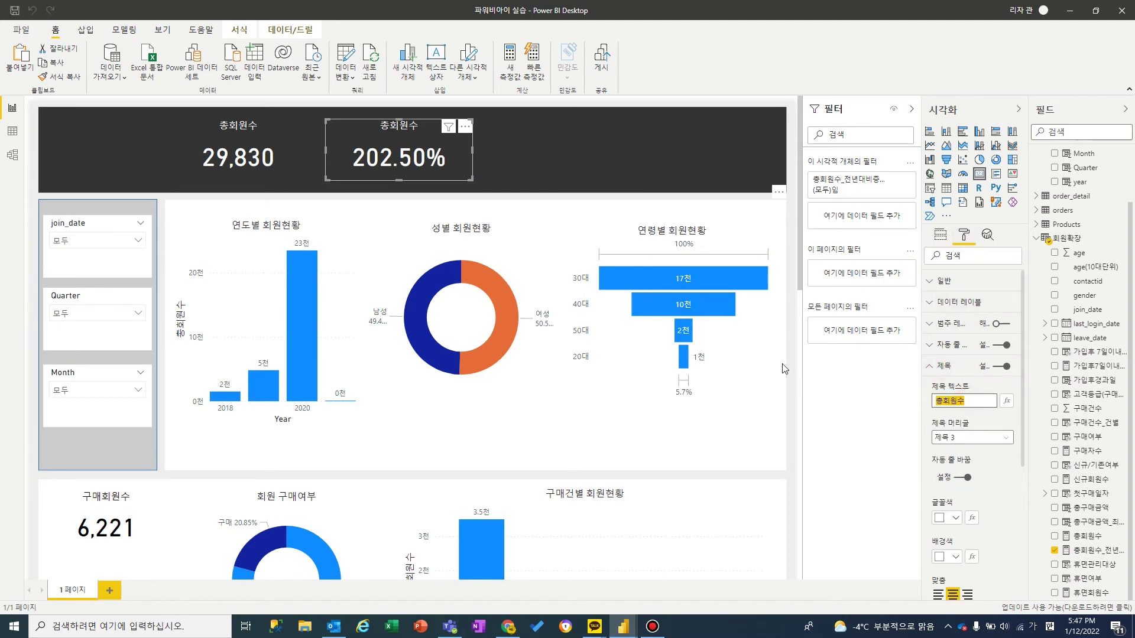
text(저)
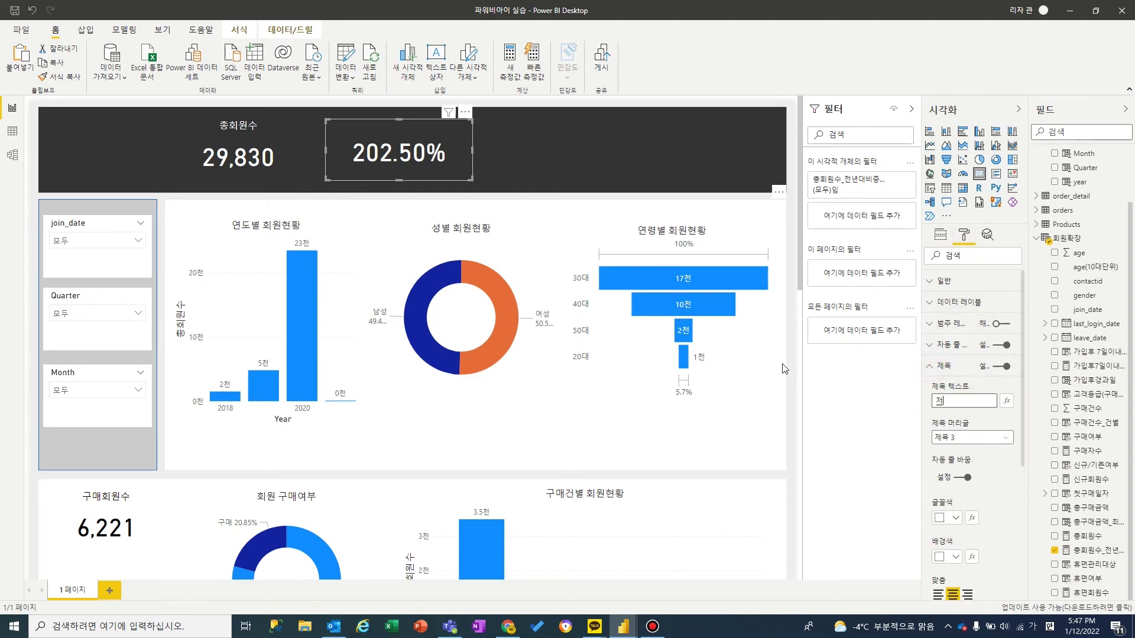
text(년대비 )
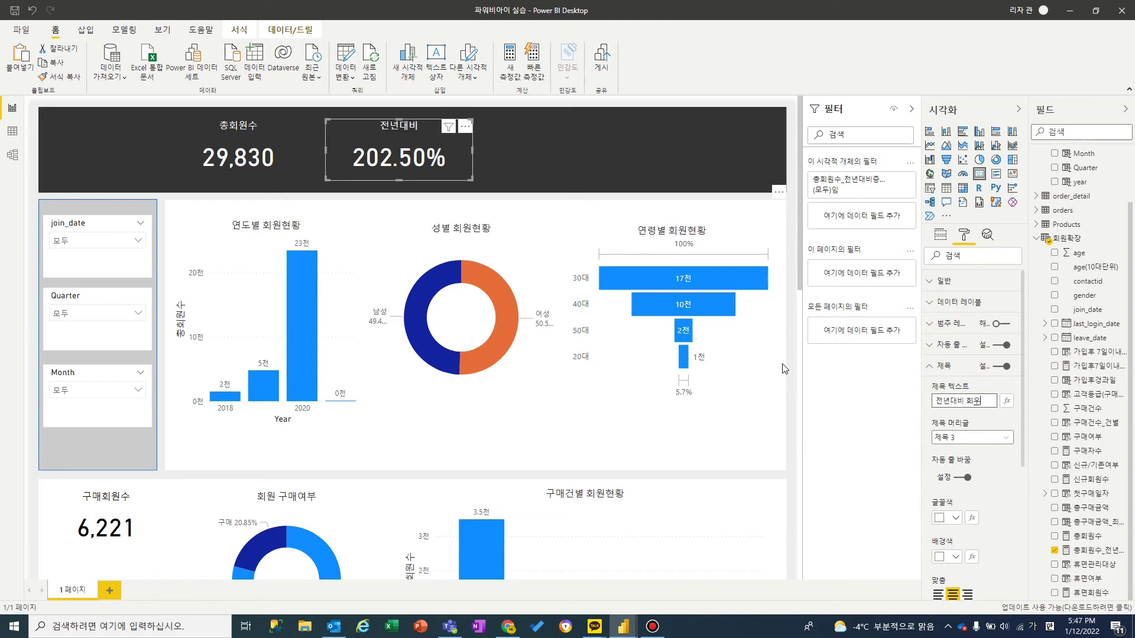
text(회원증가율)
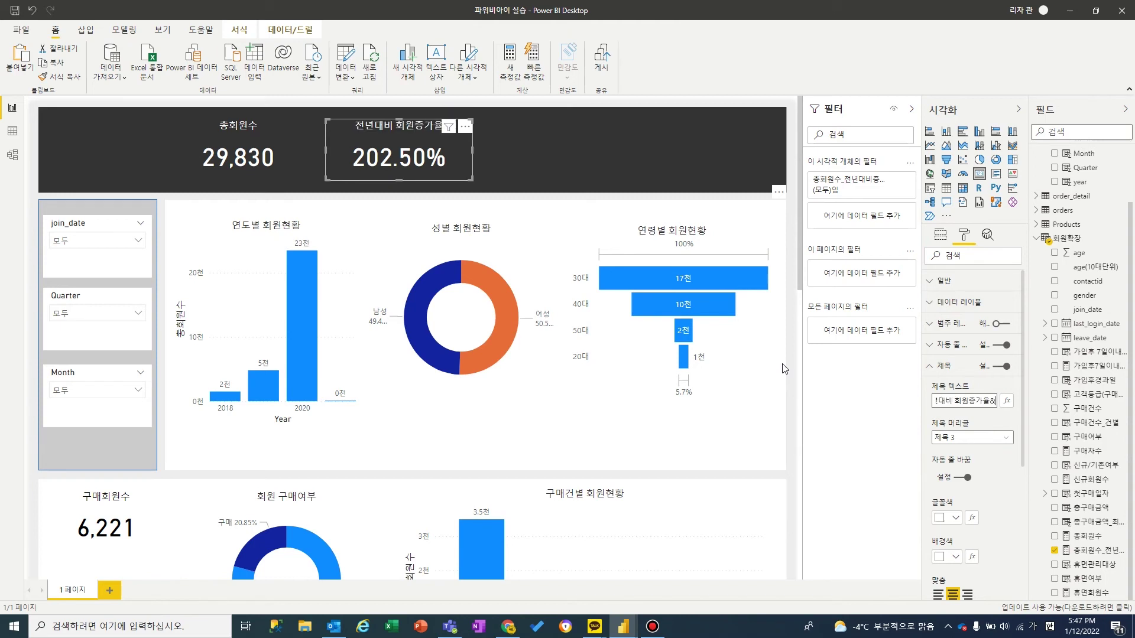
text(%)
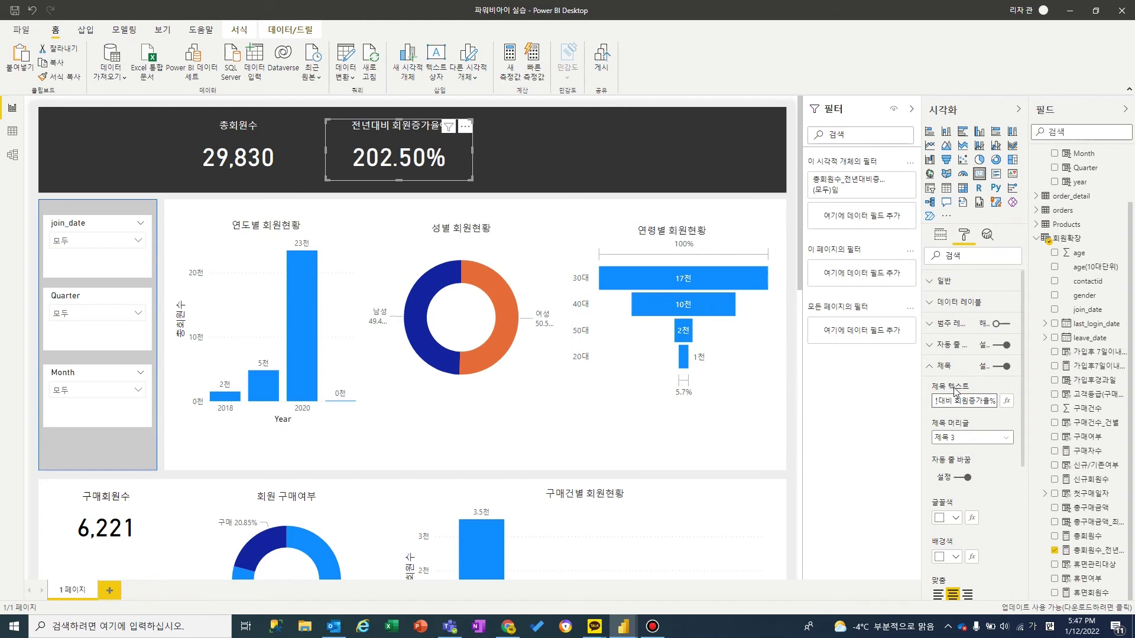
click(787, 222)
click(399, 150)
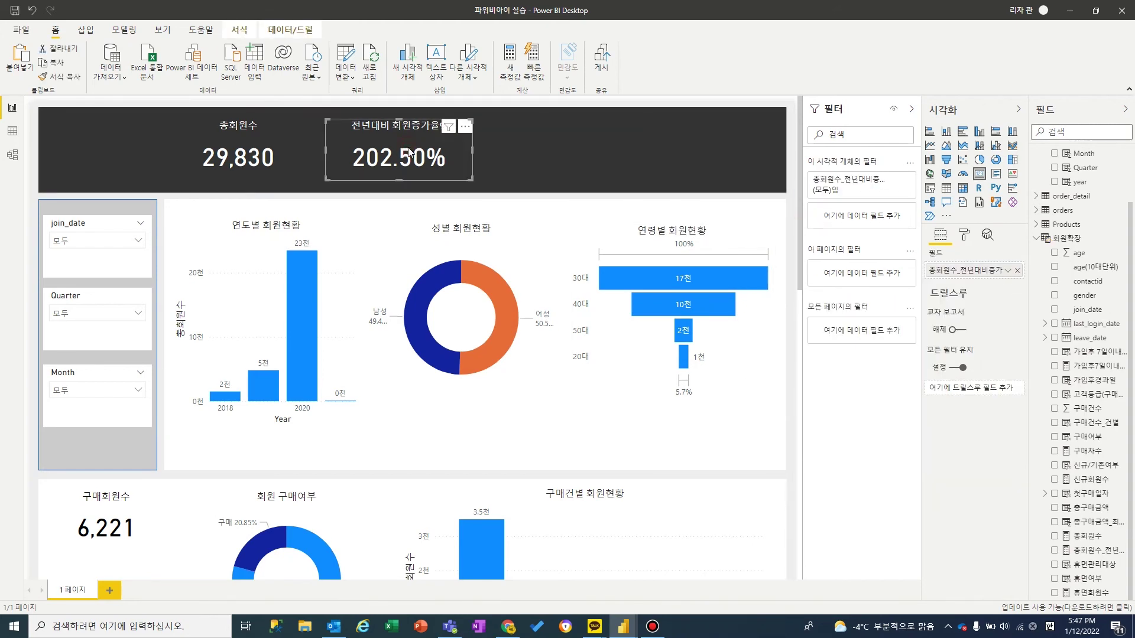
Step: Replace the join_date field of the first slicer with year from JOIN_DATE
click(102, 242)
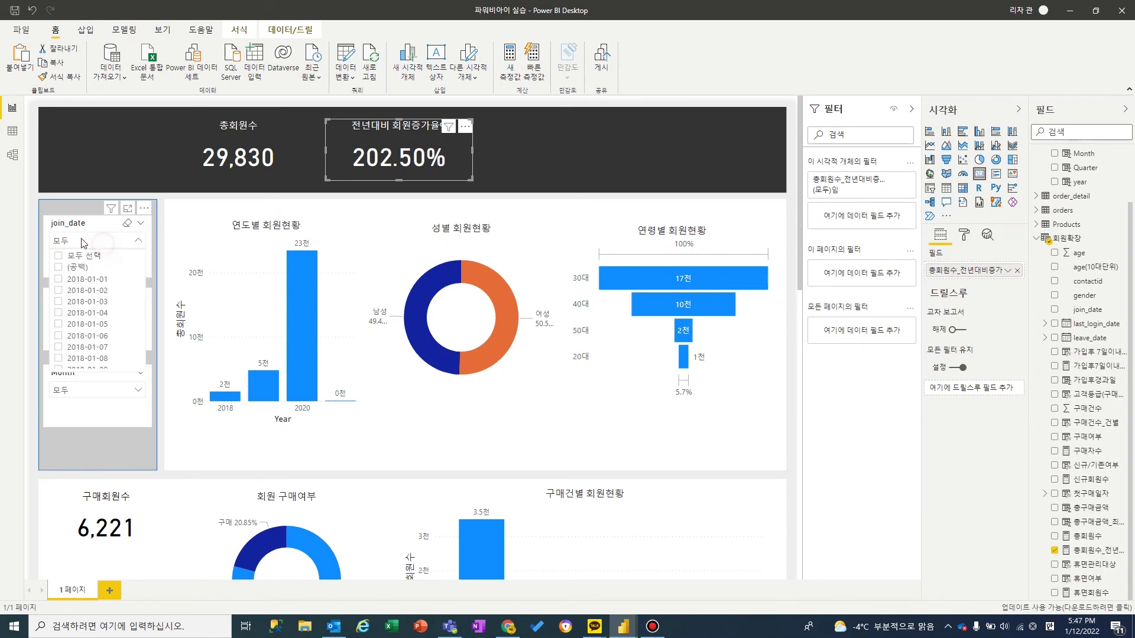
click(86, 227)
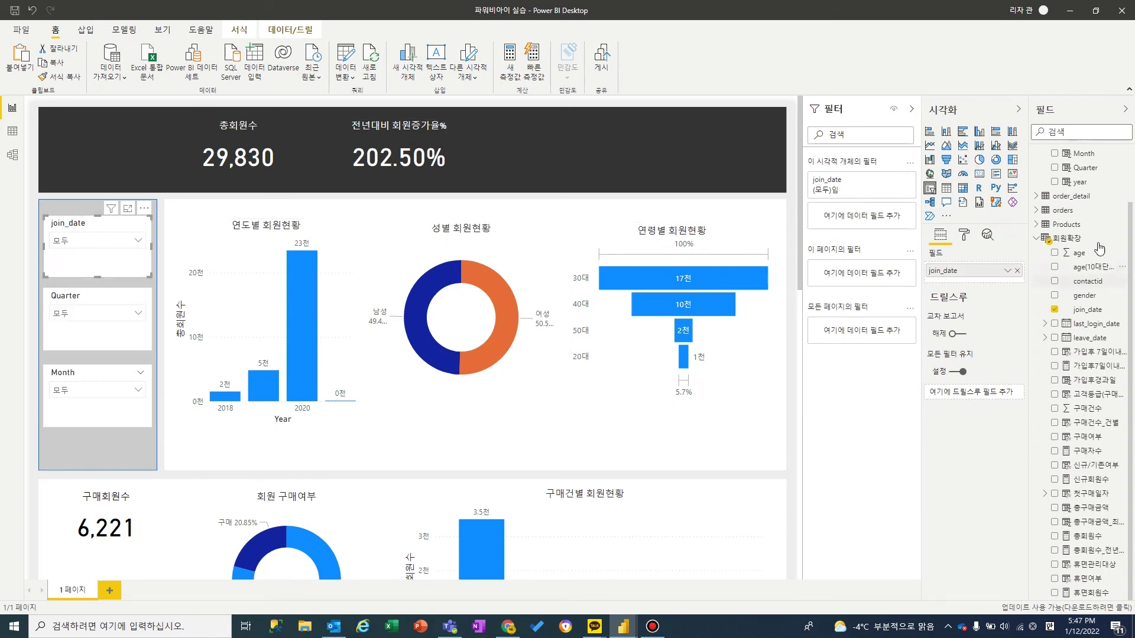
scroll(1074, 239, up, 2)
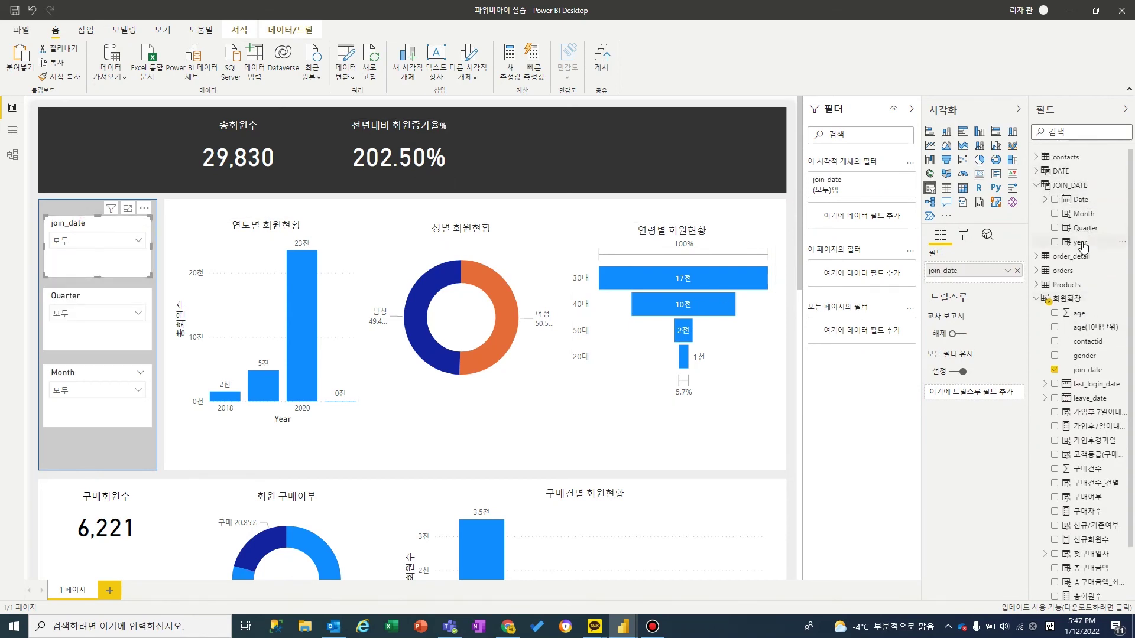
drag(1080, 242, 963, 271)
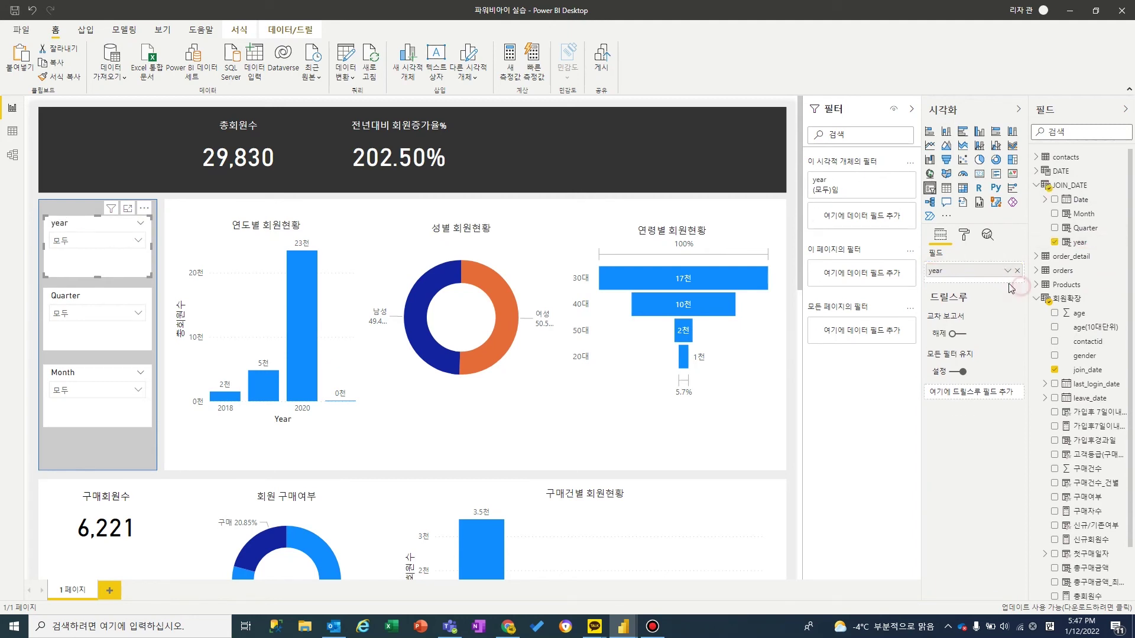
Step: Compare the total member and growth rate cards for 2020, 2019 and 2021 using the year slicer, clearing the year selection at the end
click(123, 241)
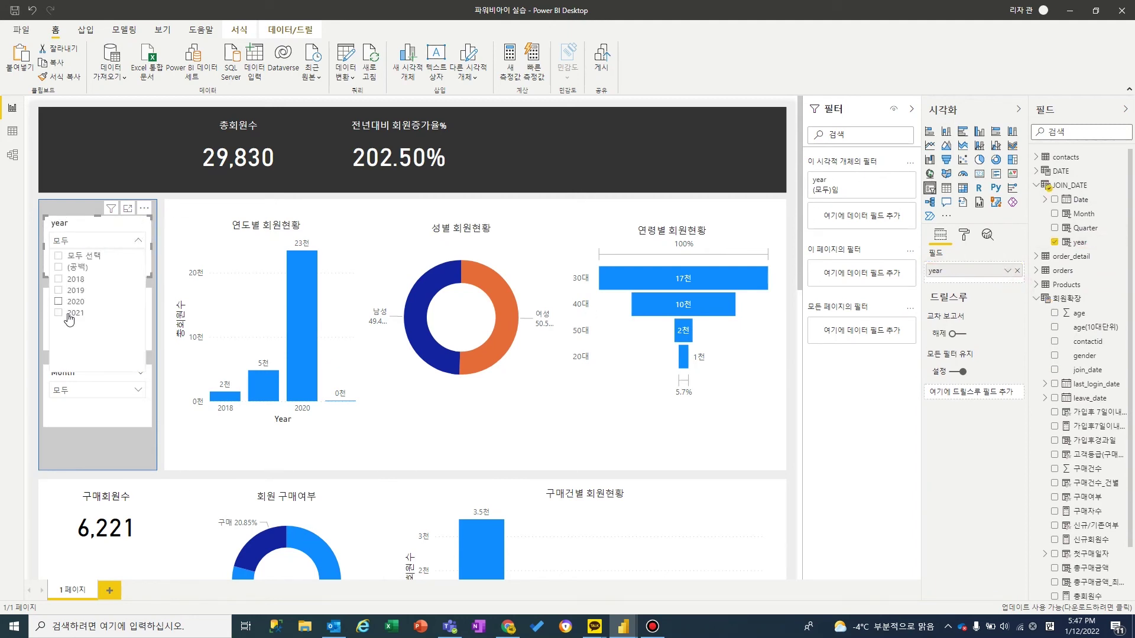
click(78, 301)
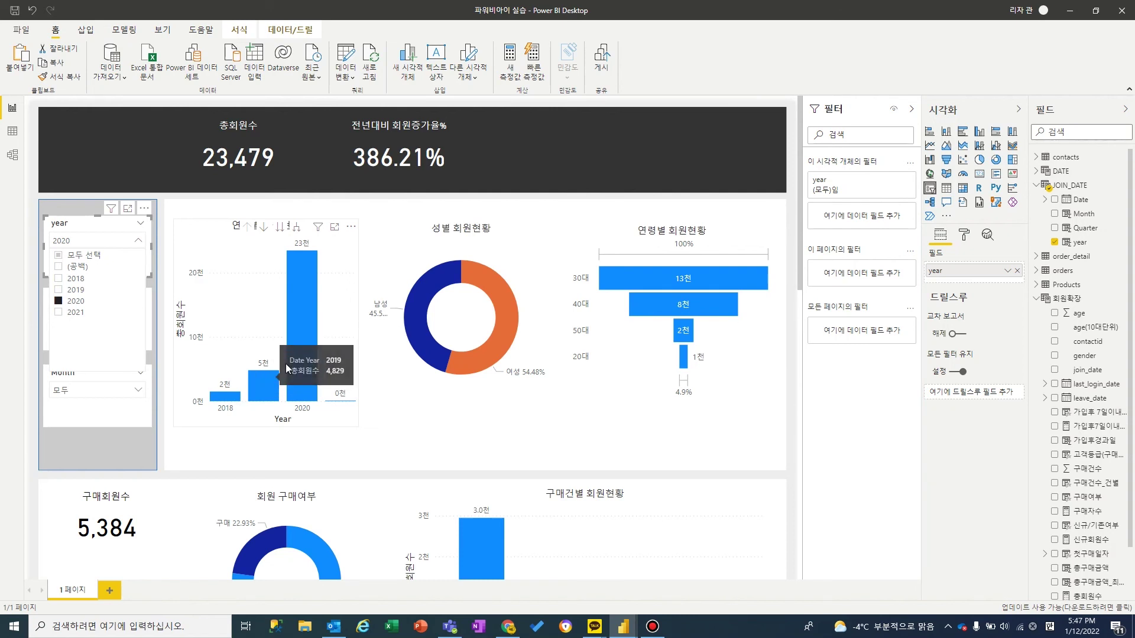
click(75, 291)
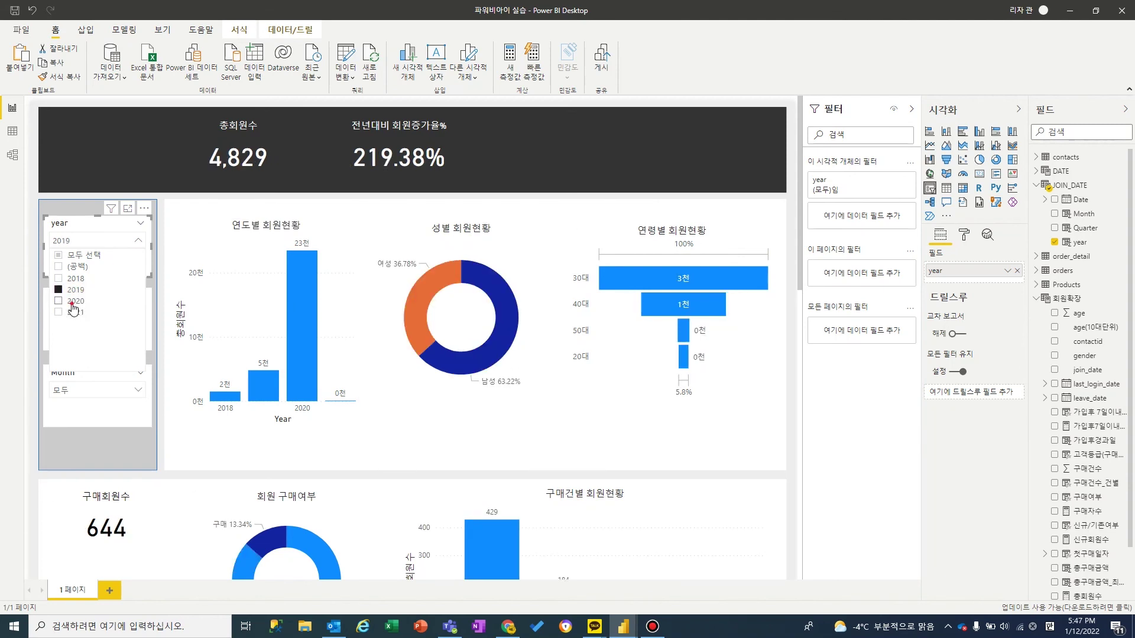
click(75, 302)
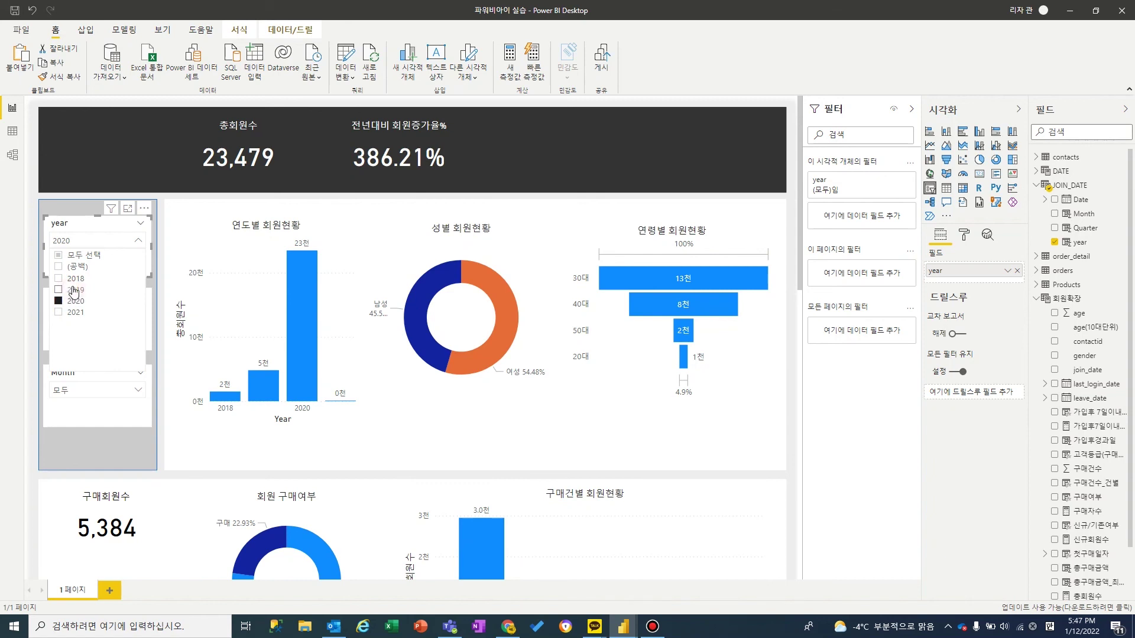
click(73, 290)
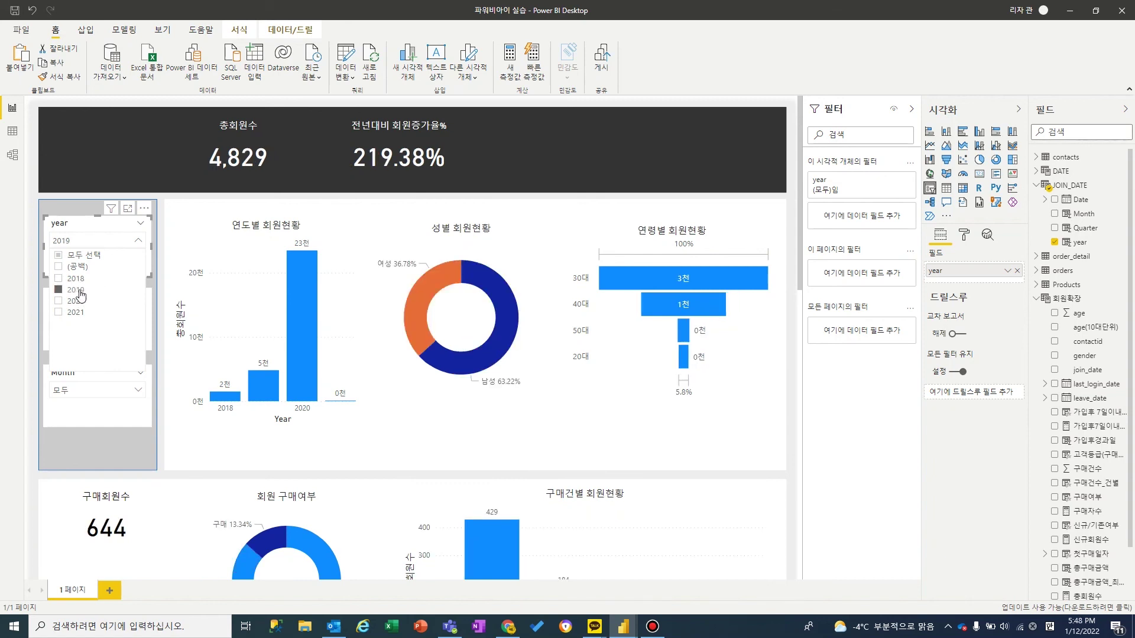
click(80, 304)
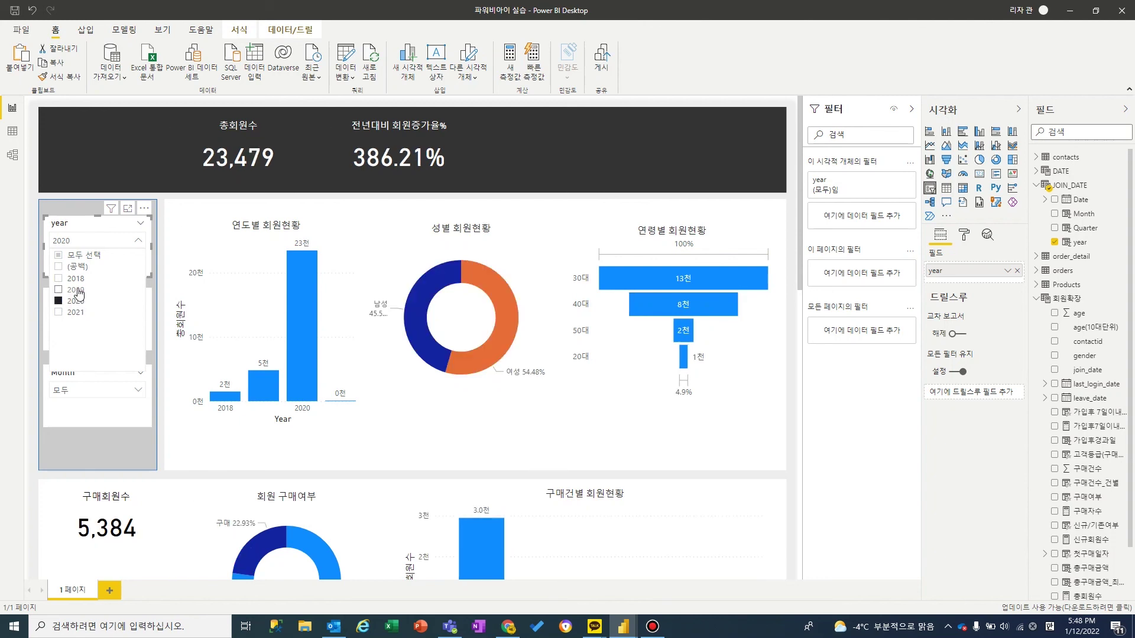
click(81, 312)
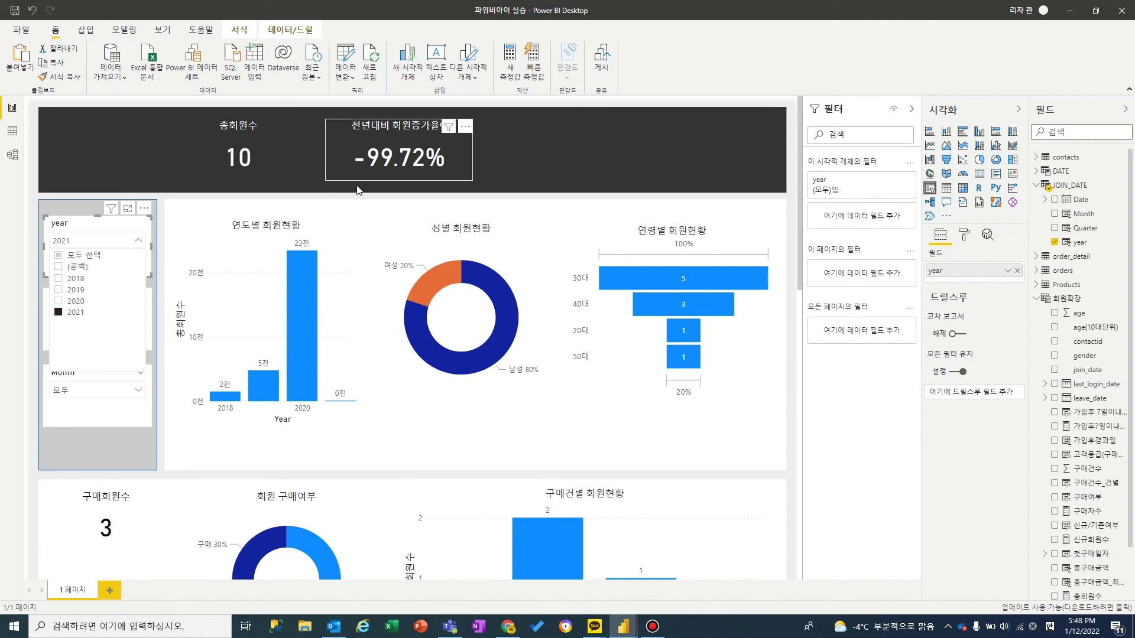
click(74, 313)
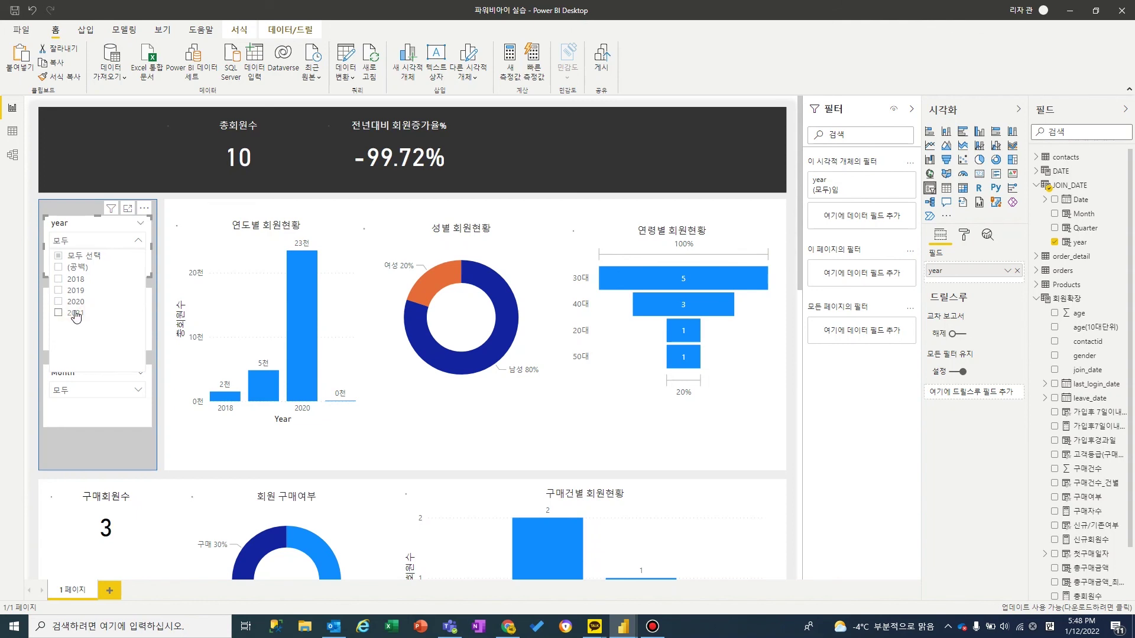
click(135, 241)
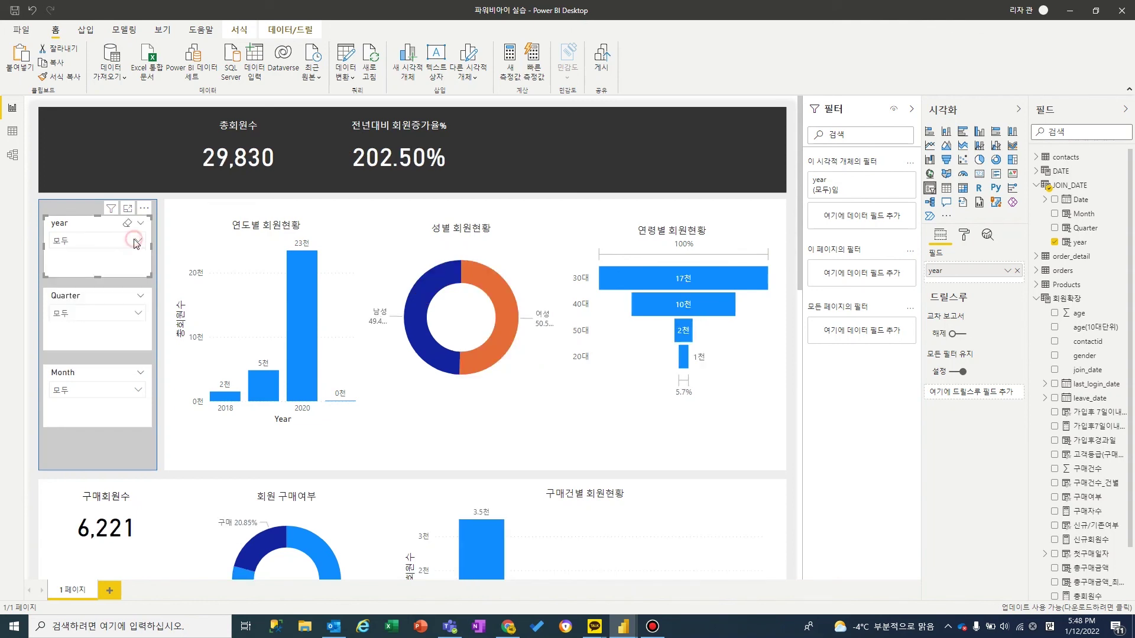
click(795, 225)
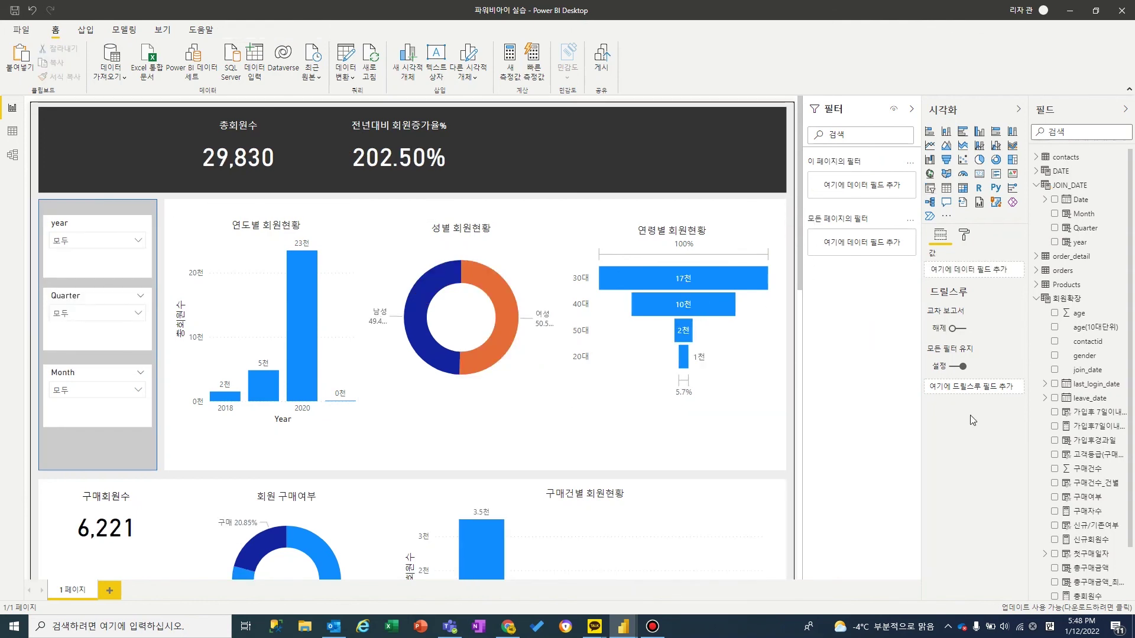
Step: Open the formula of the 총회원수_전년대비증가율% measure and enlarge its text to review it
scroll(1057, 417, down, 2)
scroll(1057, 390, up, 2)
scroll(1093, 429, down, 2)
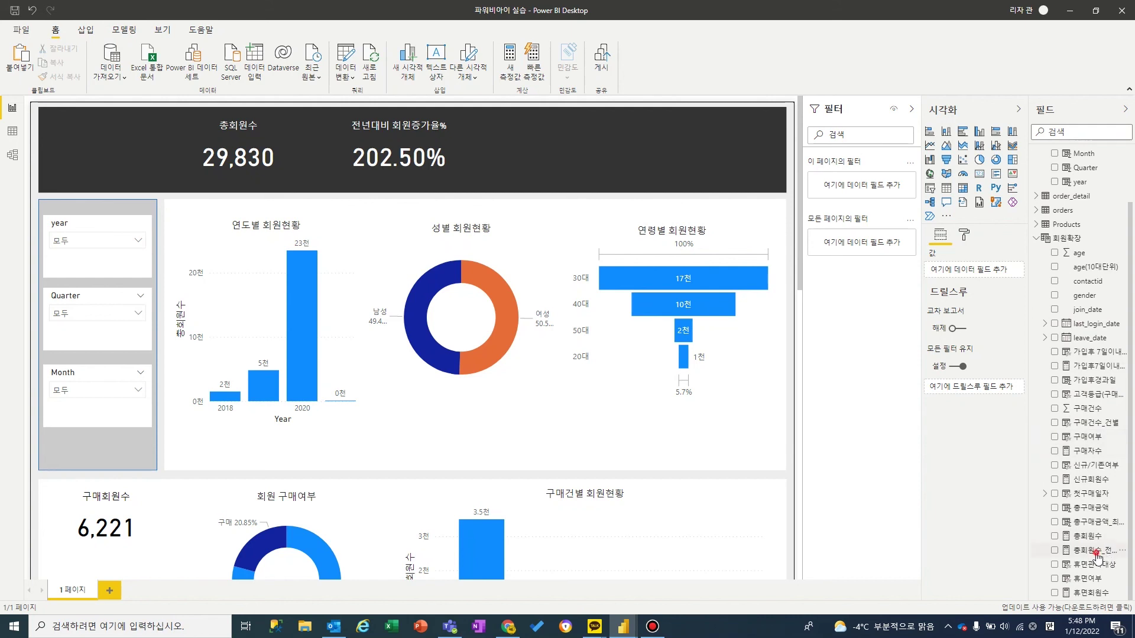
click(1096, 551)
click(910, 107)
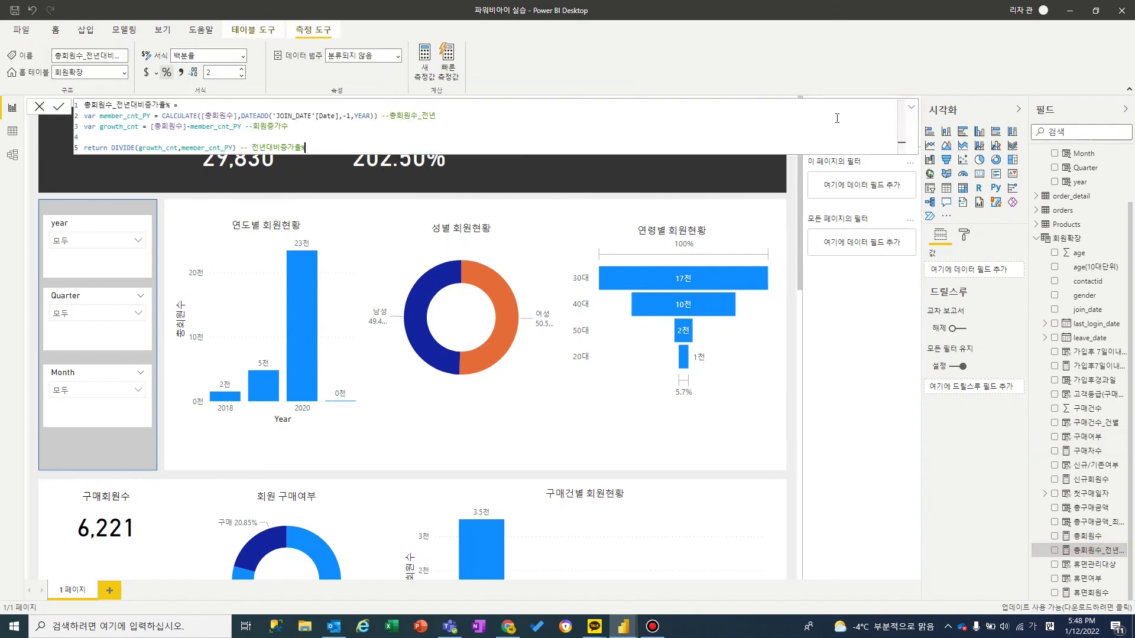
scroll(195, 148, up, 6)
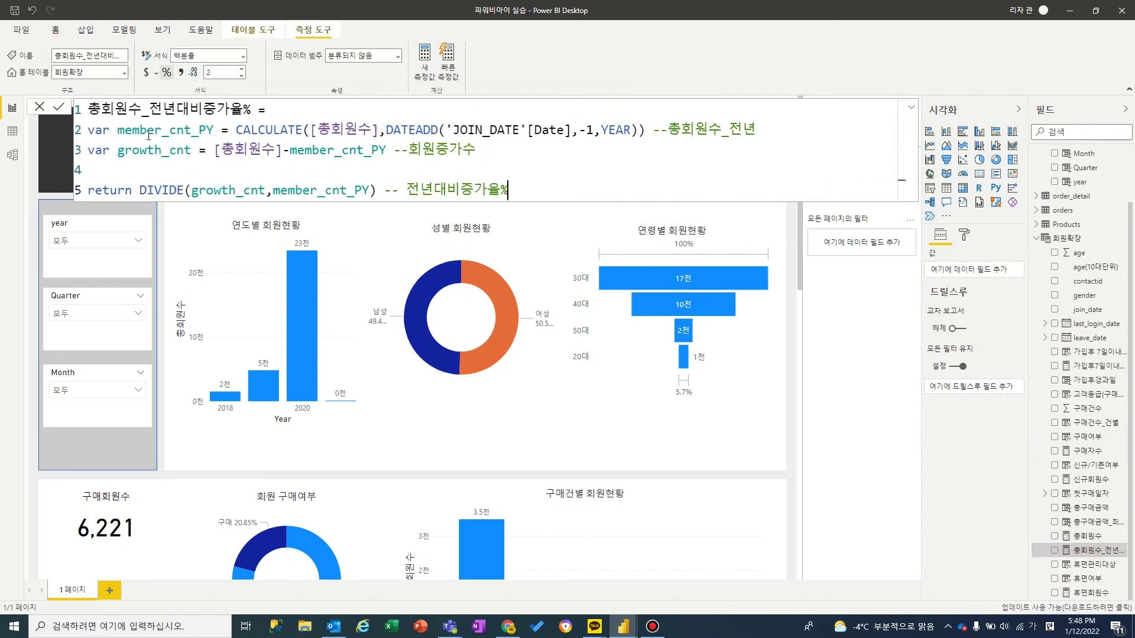